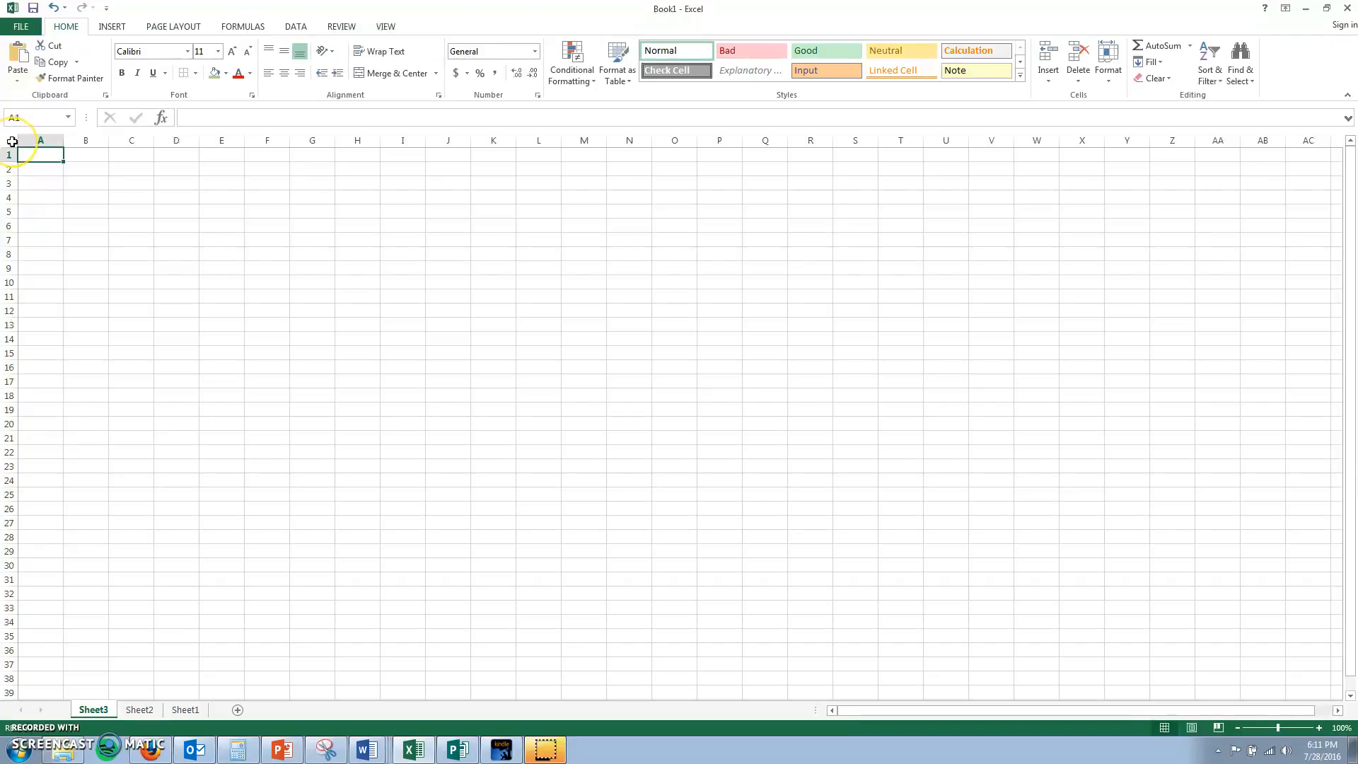
# - Format all cells of Sheet3 with the Number format
pyautogui.click(12, 142)
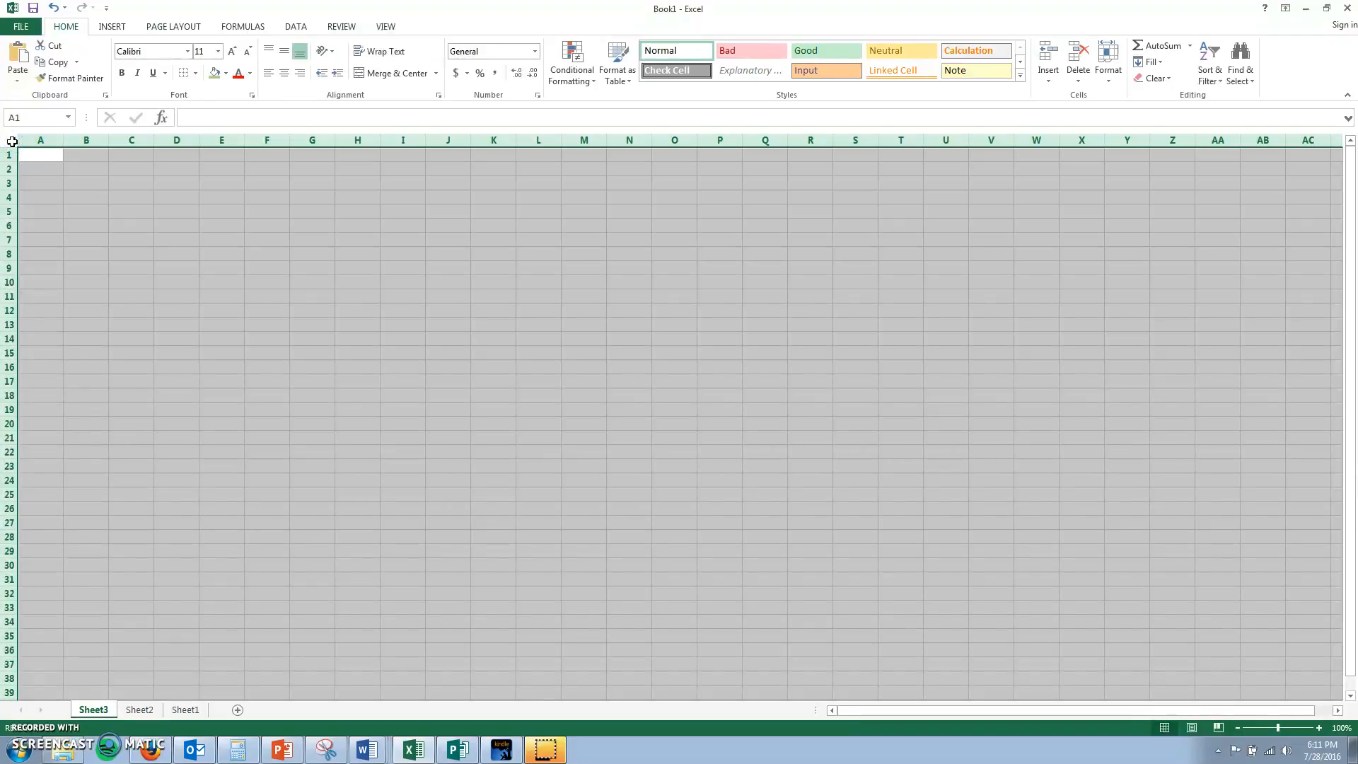
pyautogui.click(535, 52)
pyautogui.click(519, 111)
# - Dock the workbook window to half the screen and show the Snipping Tool capture of the grading policy beside it
pyautogui.moveTo(672, 8); pyautogui.dragTo(0, 120)
pyautogui.click(325, 750)
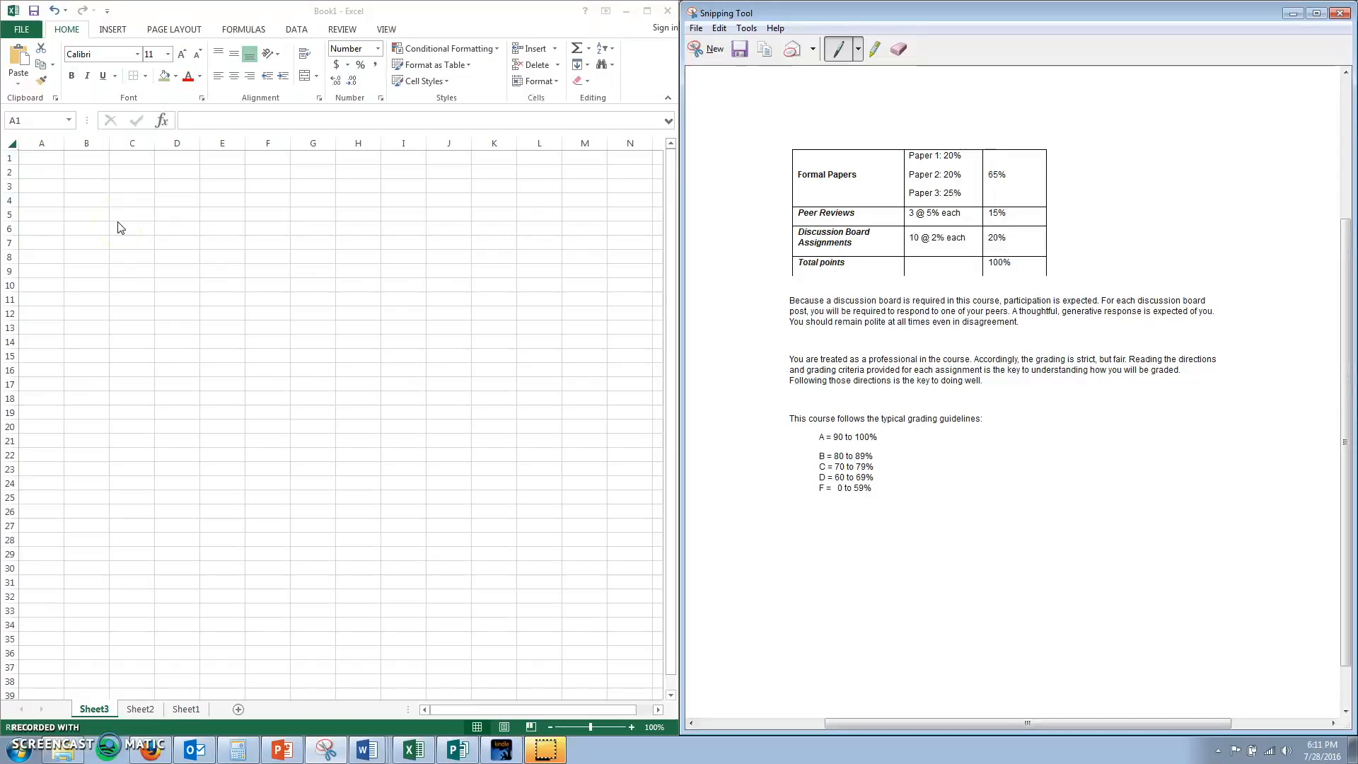
# - Enter the headers Assignments, Quantity and Percentage in A1:C1 and fit columns A and C to their text
pyautogui.click(12, 143)
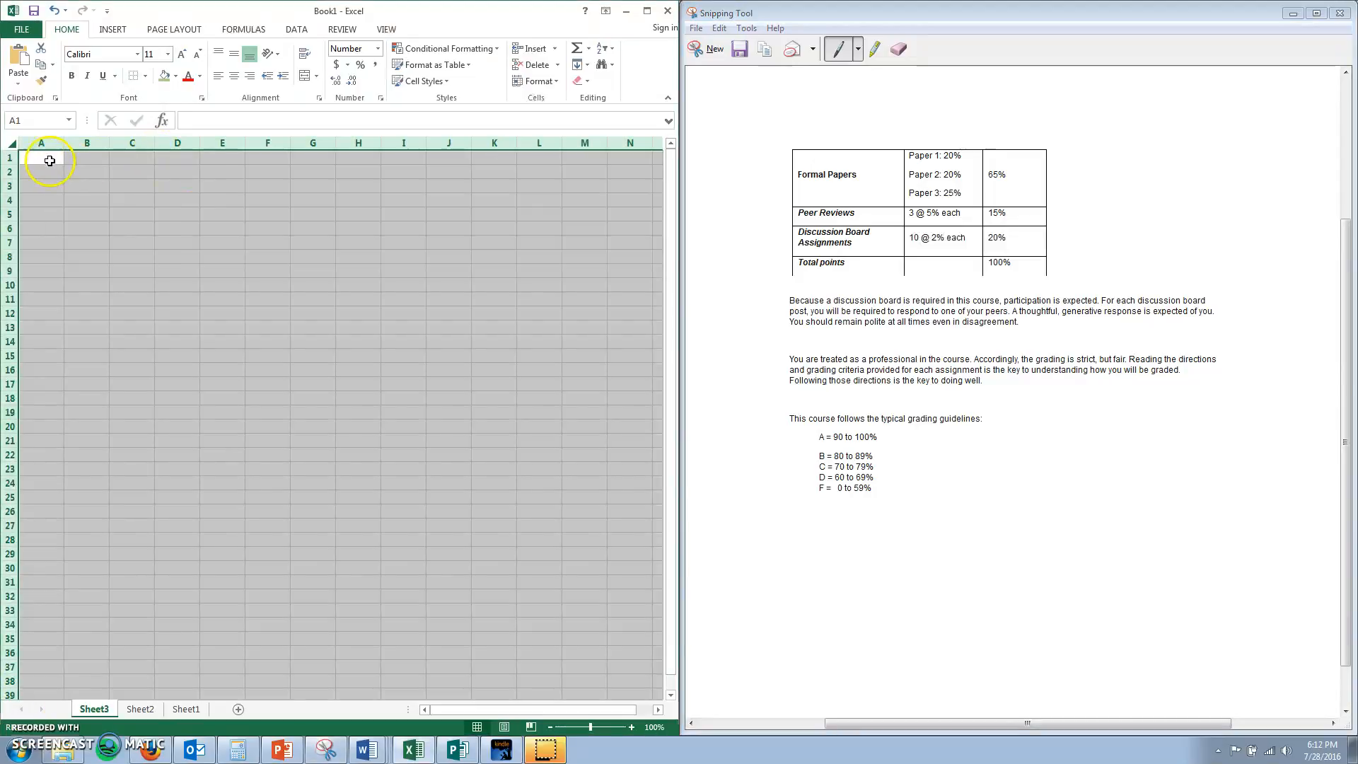
pyautogui.click(47, 158)
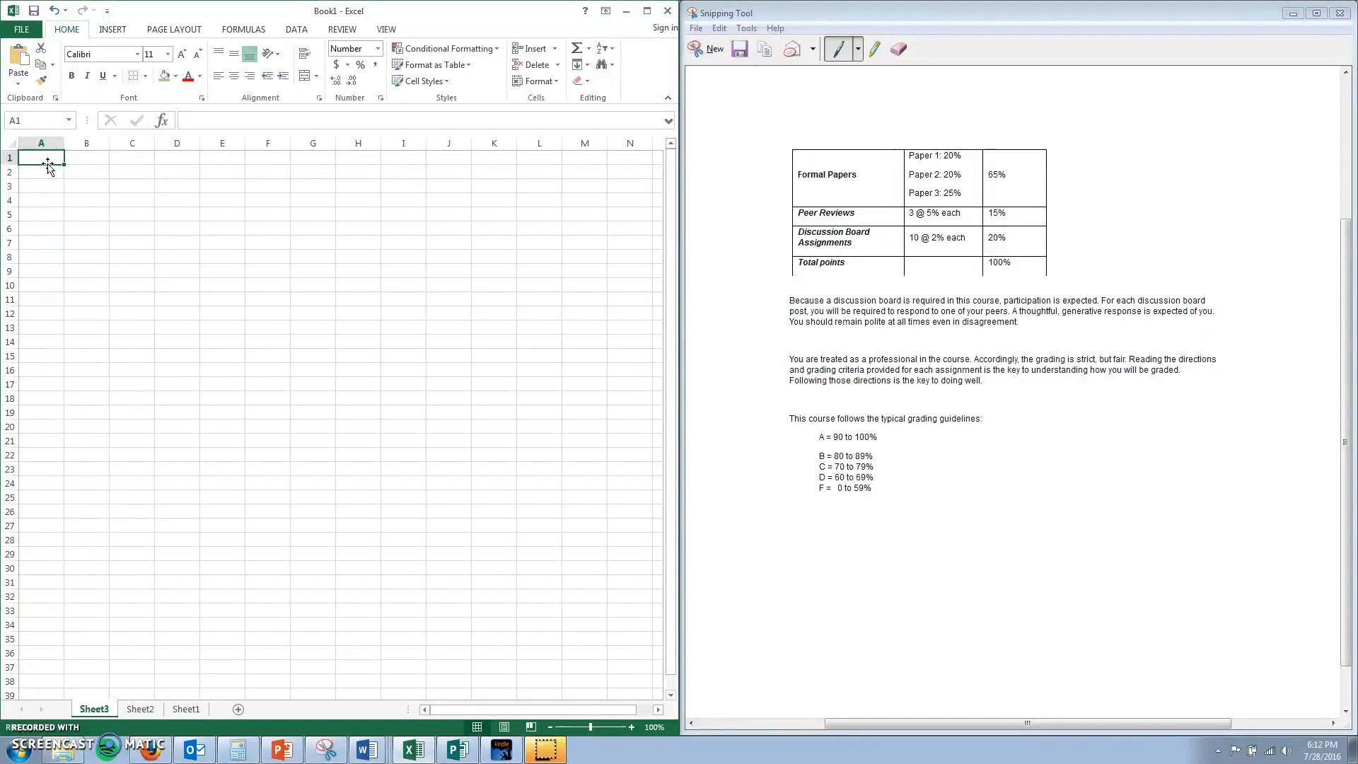
pyautogui.write('Assignments')
pyautogui.press('Tab')
pyautogui.write('Q')
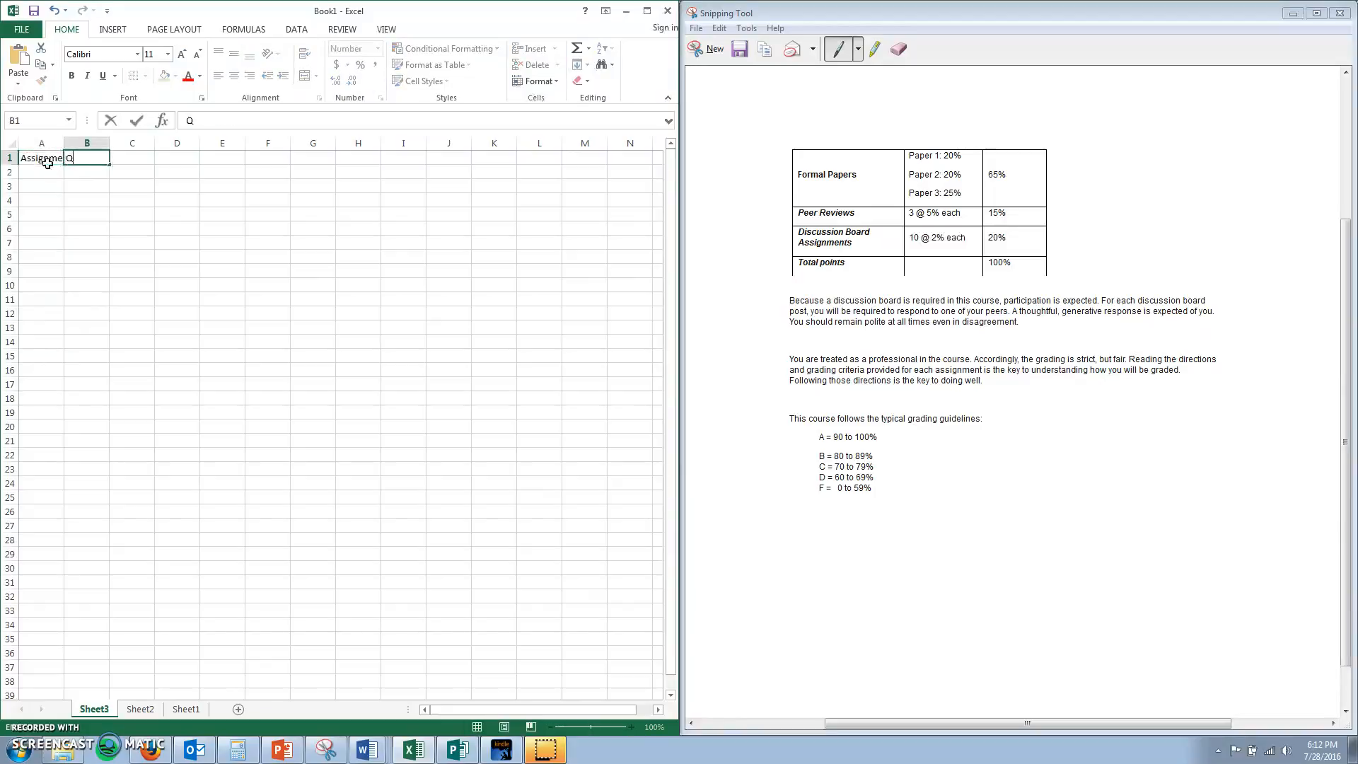
pyautogui.write('uantity')
pyautogui.press('Tab')
pyautogui.write('Percentage')
pyautogui.press('Return')
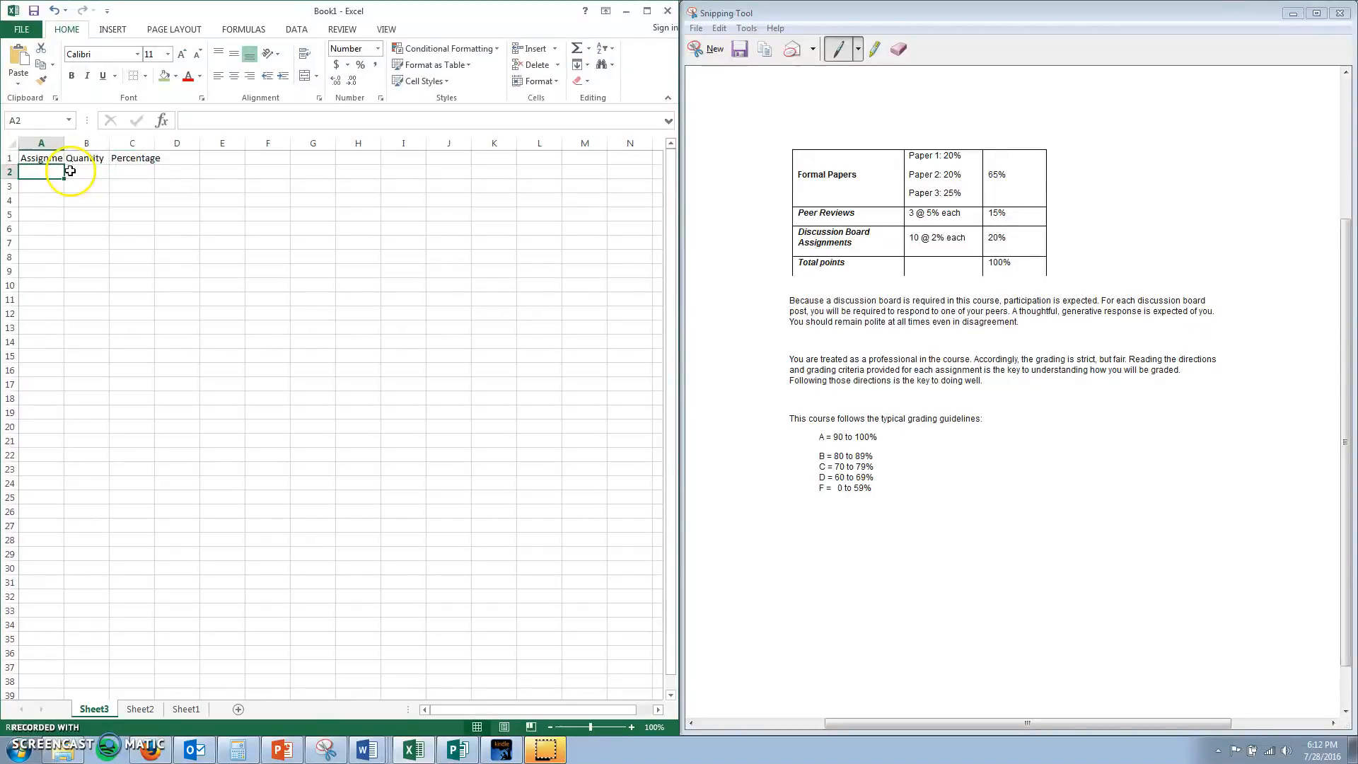
pyautogui.doubleClick(63, 143)
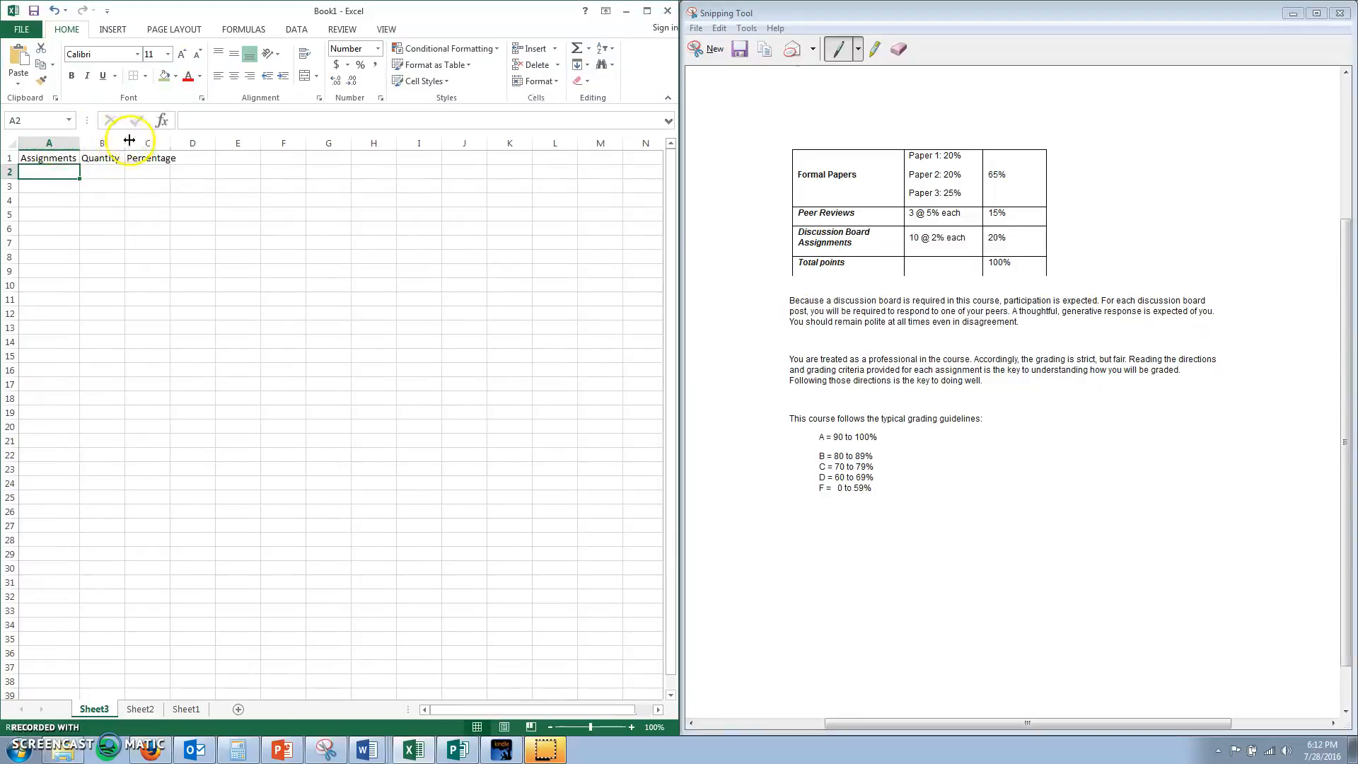
pyautogui.doubleClick(171, 143)
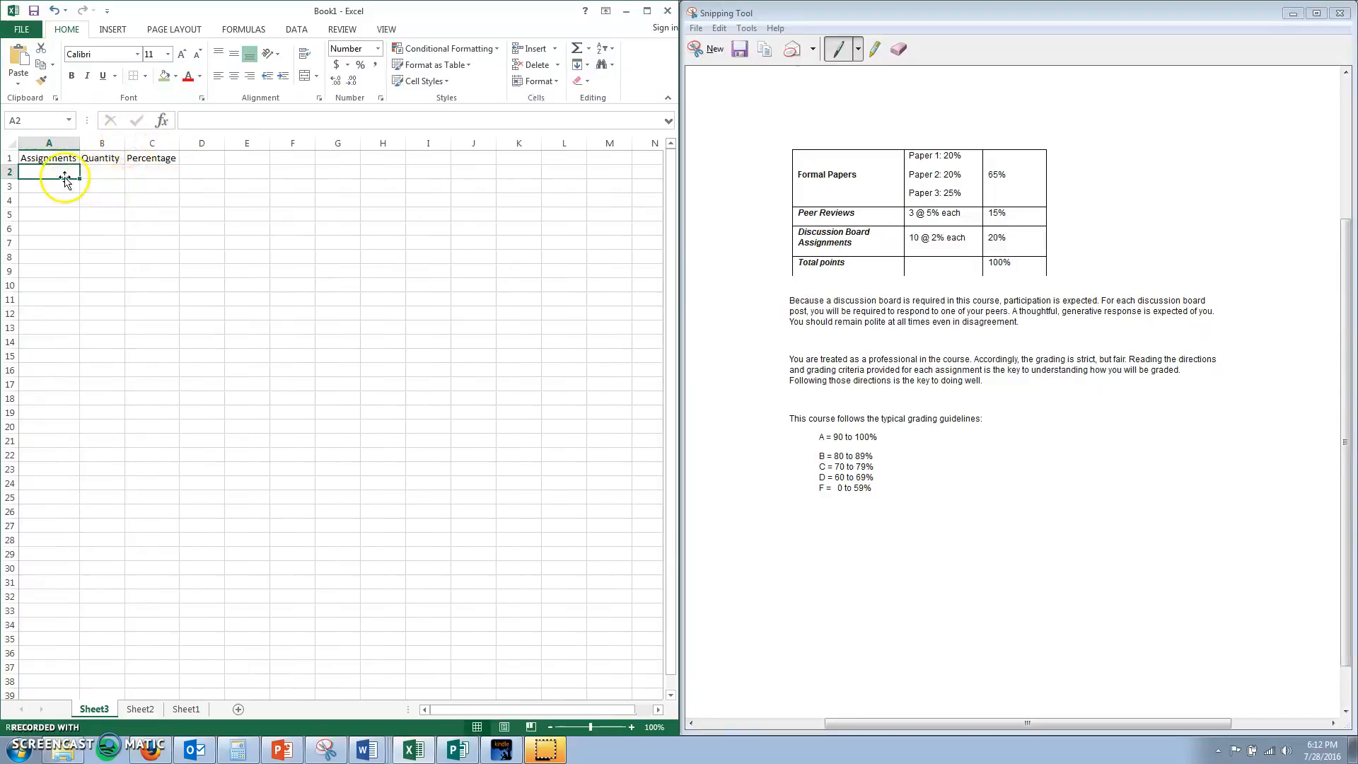
# - Enter Formal Papers, Peer Reviews, Discussion Board Assignments and Total Points in A2:A5 and fit column A to the longest label
pyautogui.write('Formal Paper')
pyautogui.press('Return')
pyautogui.write('Peer REview')
pyautogui.press('BackSpace')
pyautogui.press('BackSpace')
pyautogui.write('views')
pyautogui.press('Return')
pyautogui.write('Discussion Board Assignments')
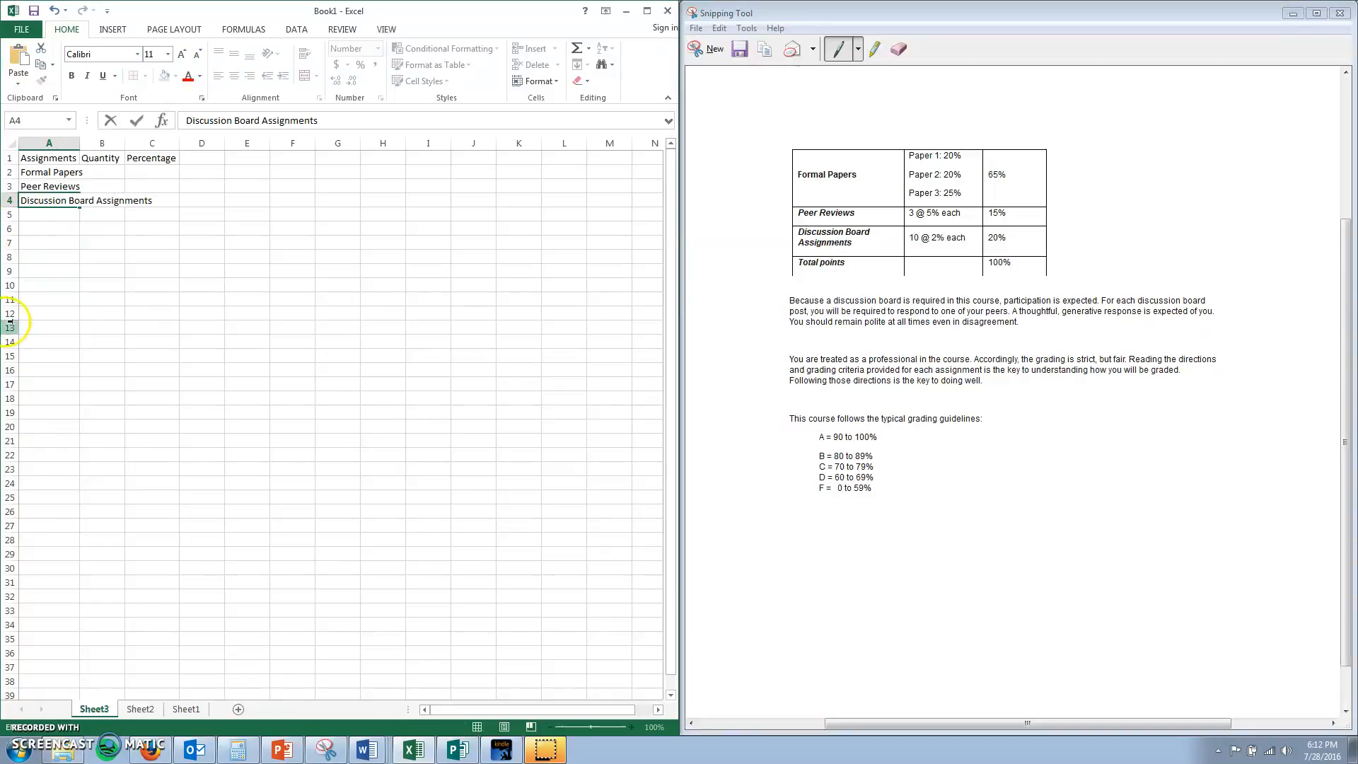
pyautogui.click(67, 217)
pyautogui.write('Total Points')
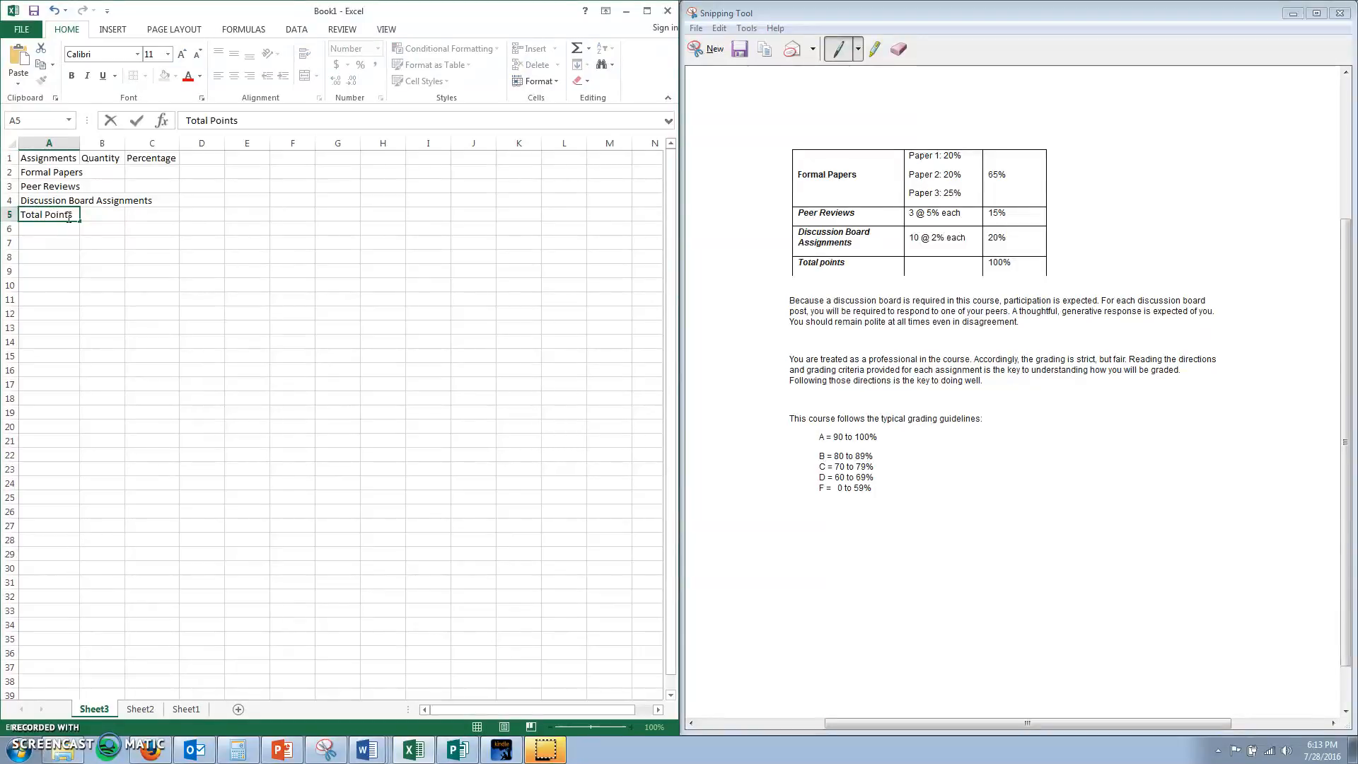
pyautogui.click(108, 227)
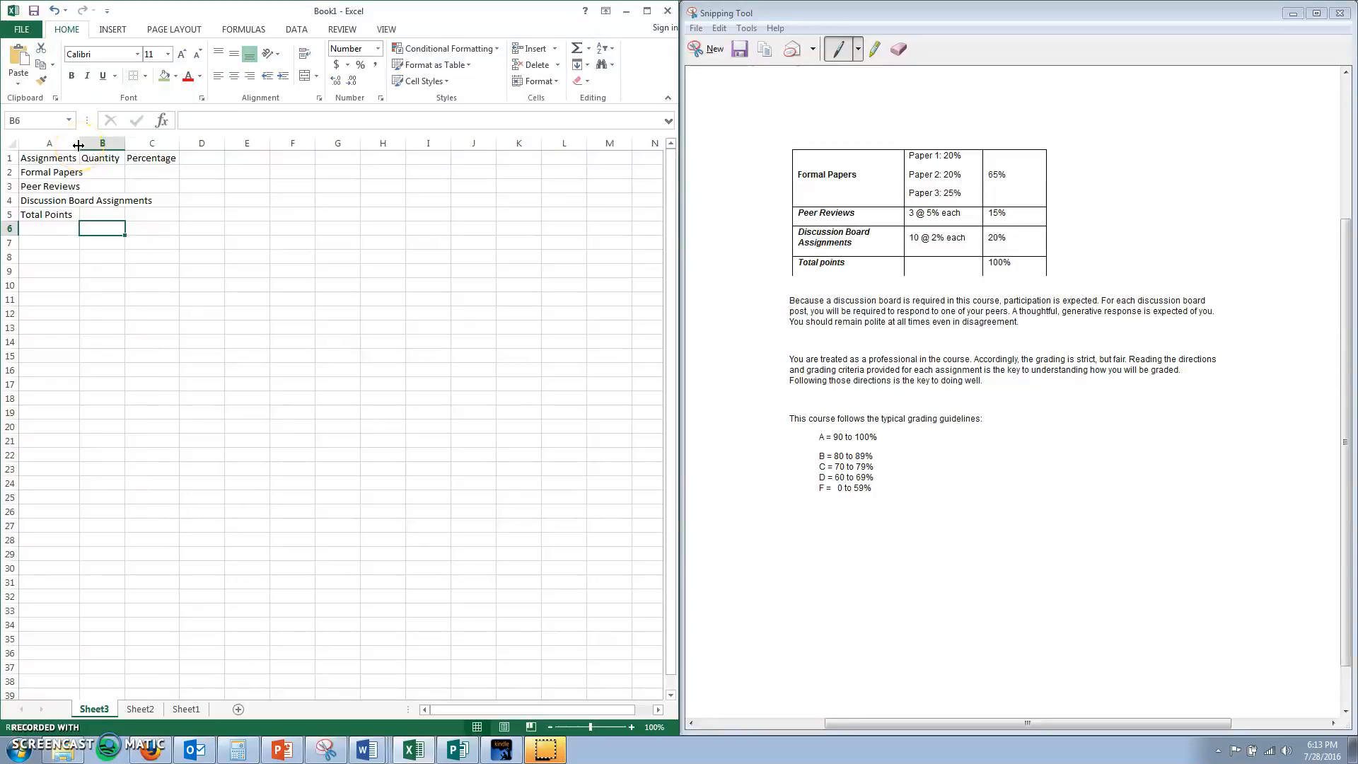
pyautogui.doubleClick(78, 145)
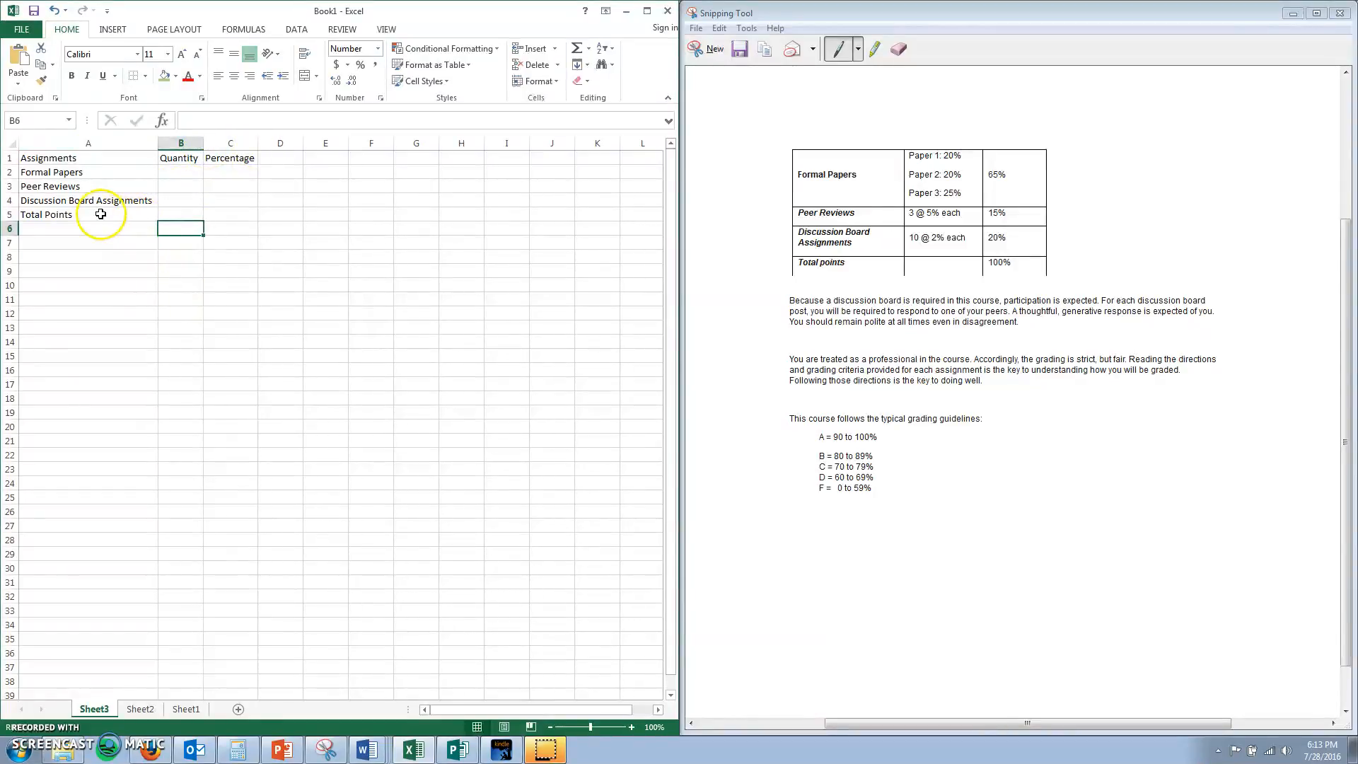
# - Fill the row labels in A1:A5 and the headers in B1 and C1 with light green
pyautogui.moveTo(101, 213); pyautogui.dragTo(104, 155)
pyautogui.keyDown('ctrl'); pyautogui.click(187, 161); pyautogui.keyUp('ctrl')
pyautogui.keyDown('ctrl'); pyautogui.click(223, 158); pyautogui.keyUp('ctrl')
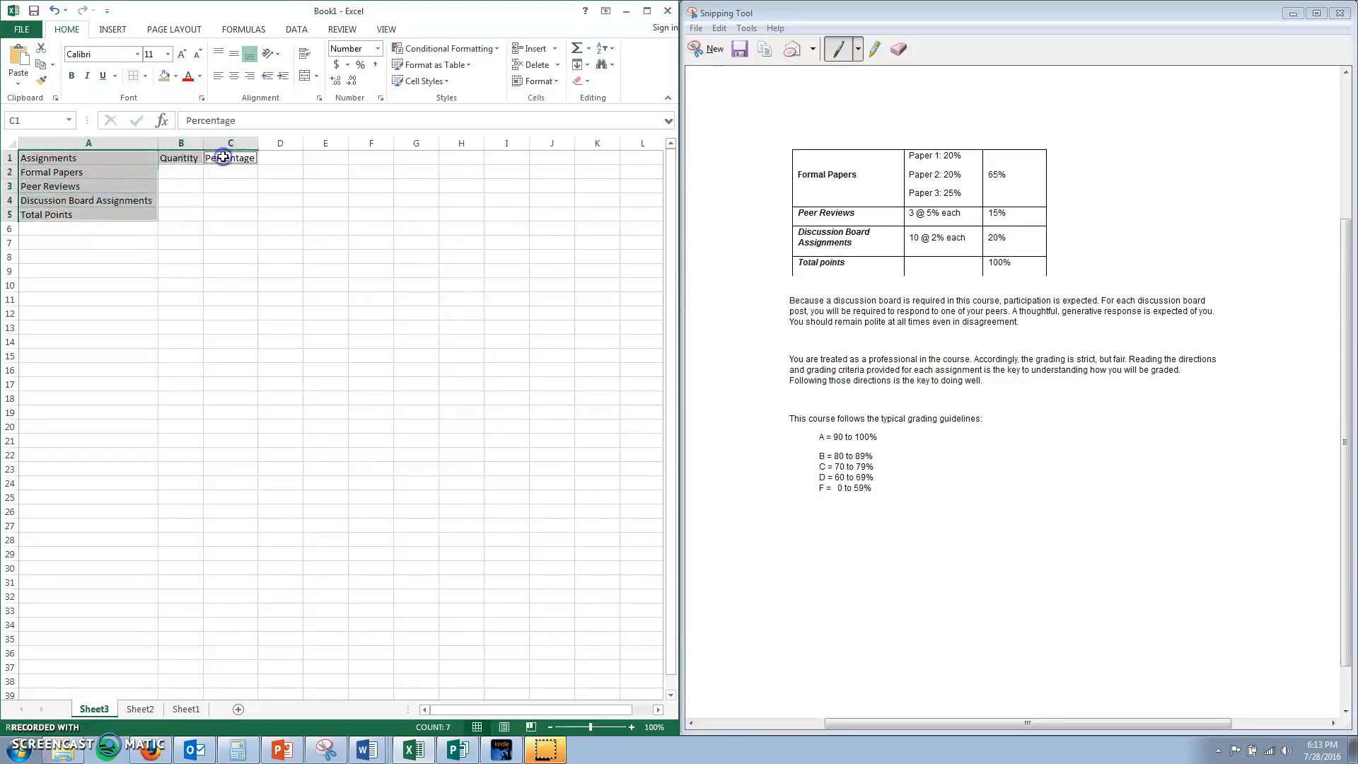
pyautogui.click(175, 76)
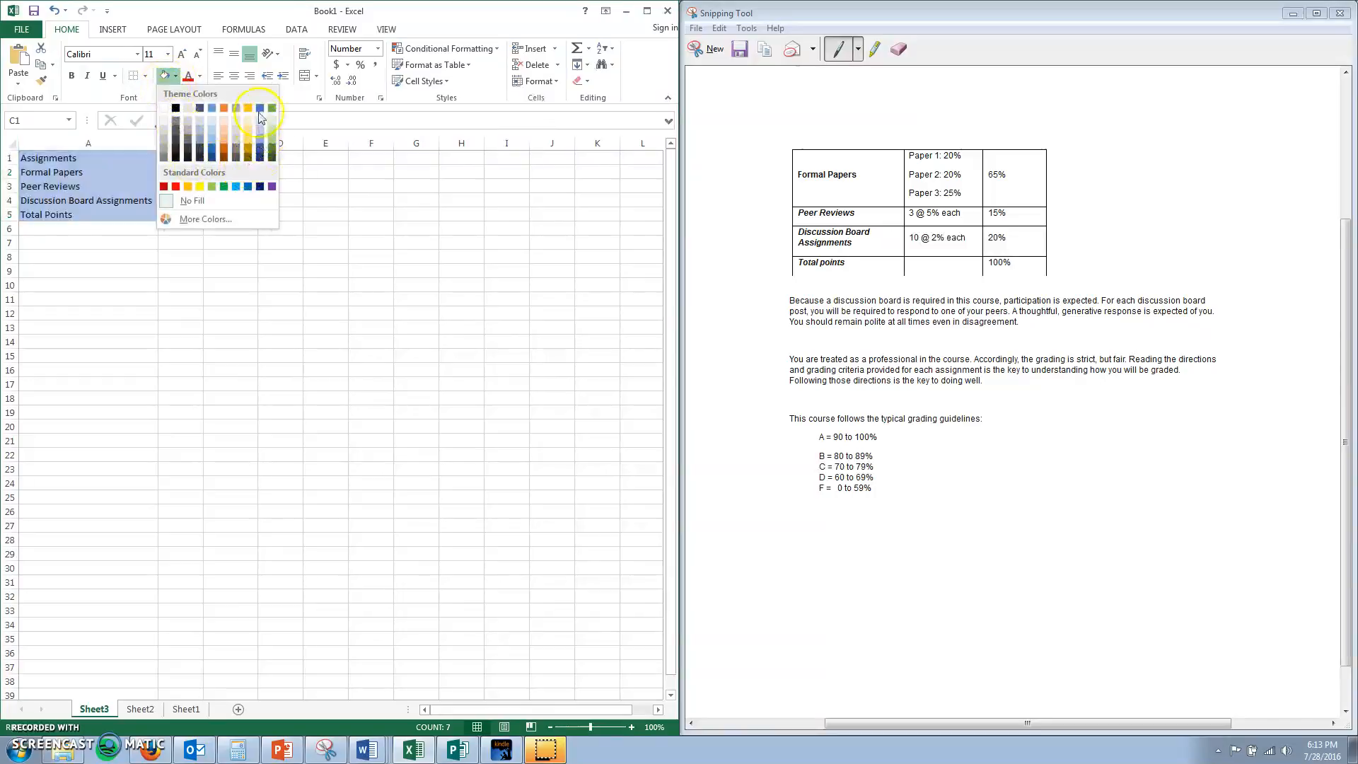
pyautogui.click(272, 136)
pyautogui.click(230, 624)
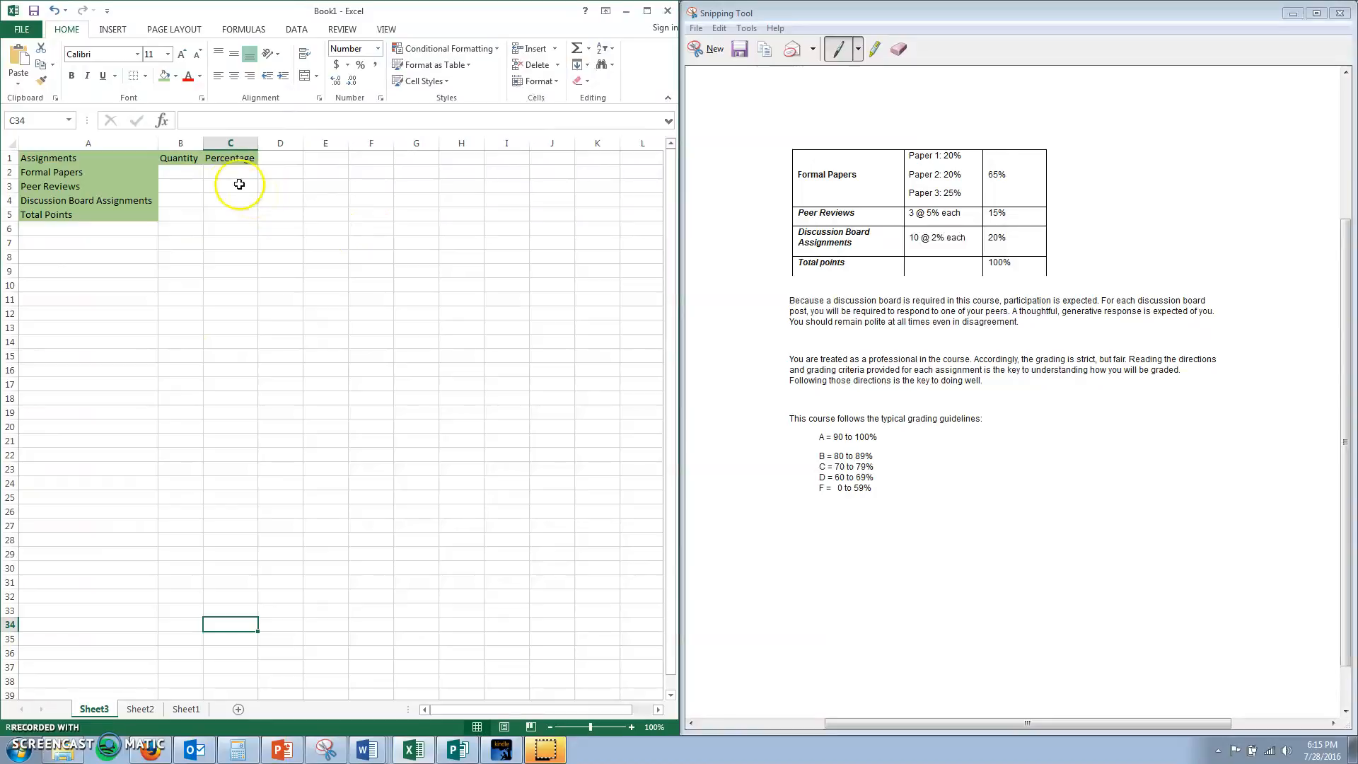
# - Enter the quantities 3, 3 and 10 for Formal Papers, Peer Reviews and Discussion Board Assignments in B2:B4
pyautogui.click(182, 170)
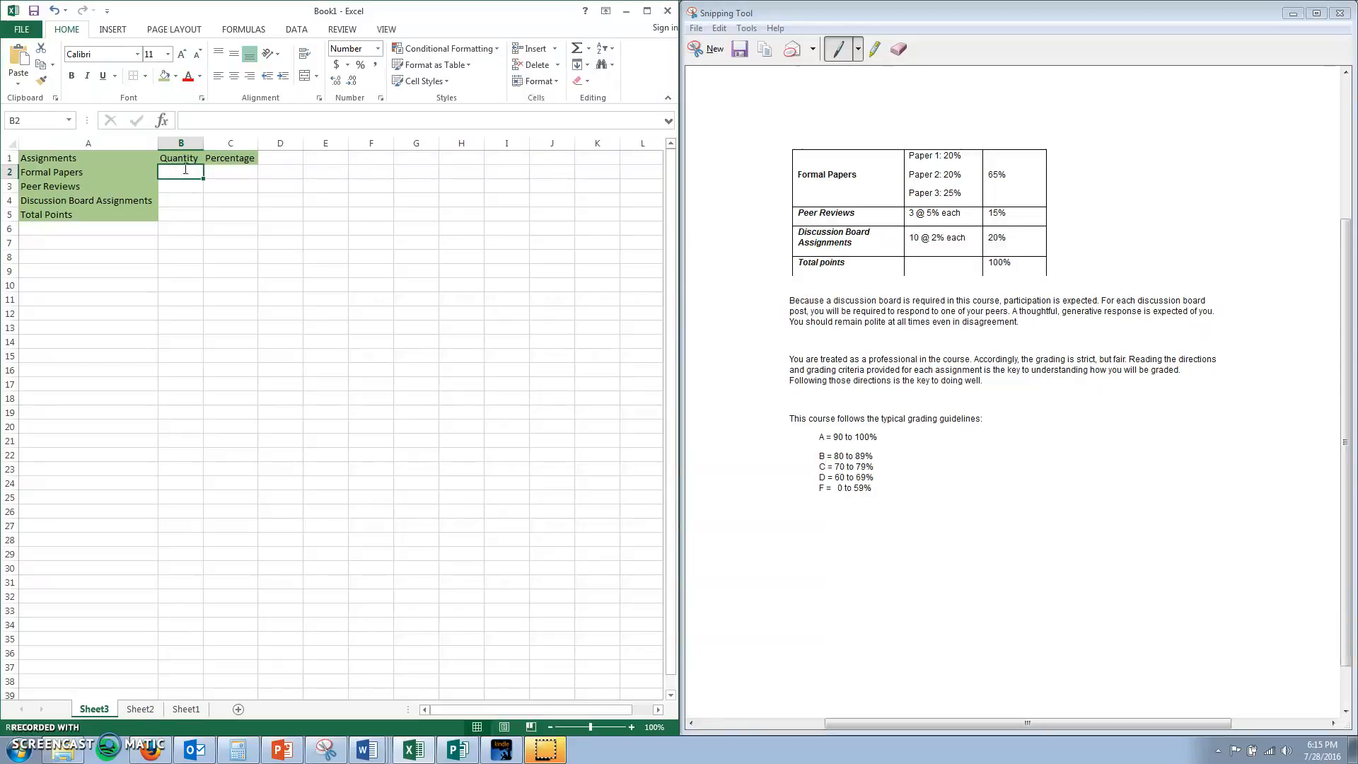
pyautogui.write('3')
pyautogui.press('Return')
pyautogui.write('3')
pyautogui.press('Return')
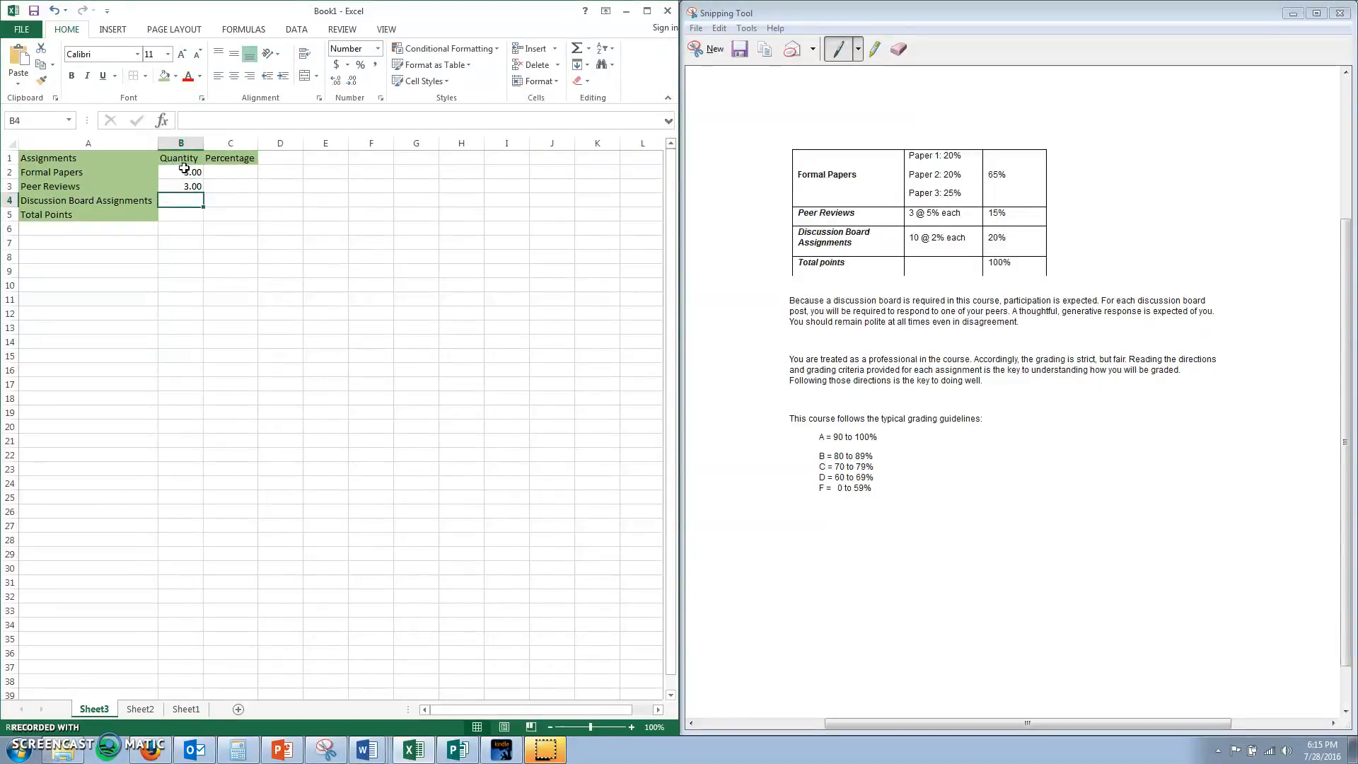
pyautogui.write('10')
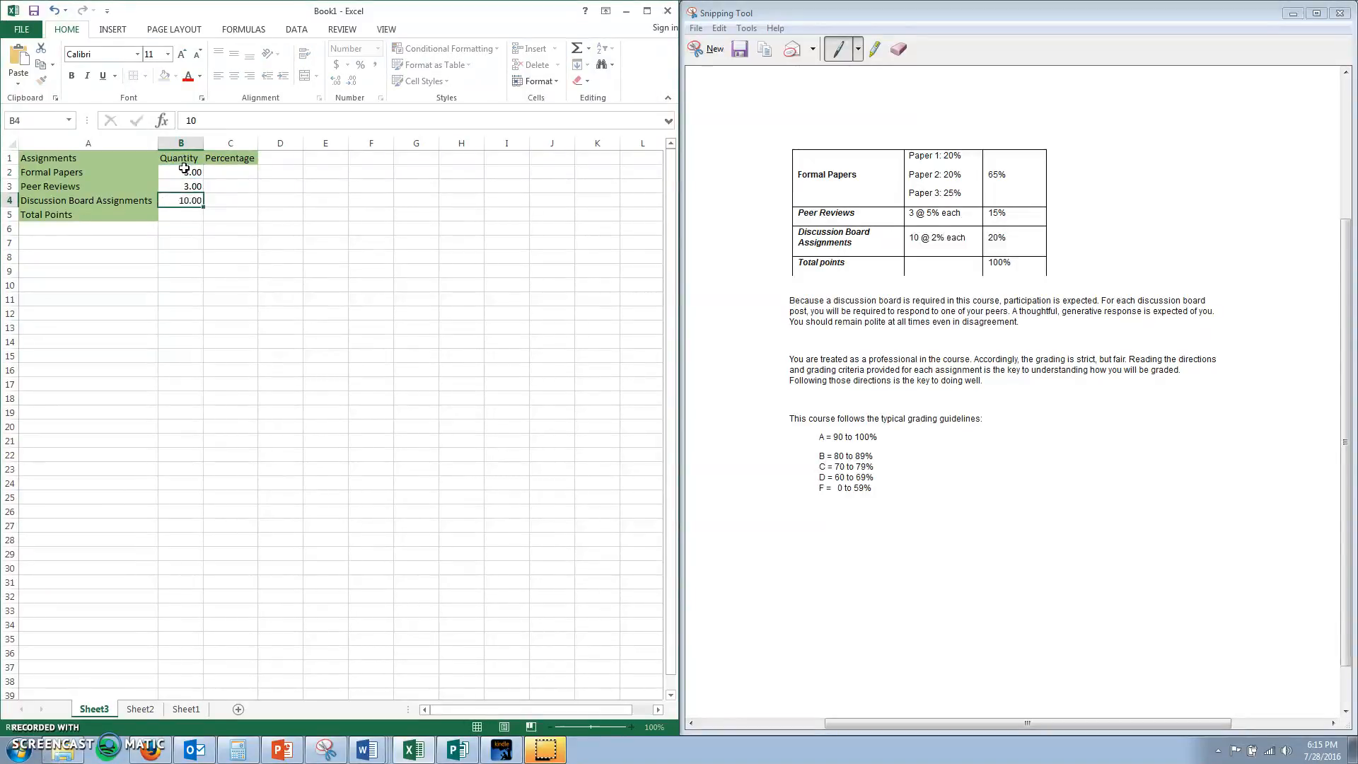
pyautogui.press('Return')
# - Enter the percentages 65, 15 and 20 for the three assignment types in C2:C4
pyautogui.click(243, 171)
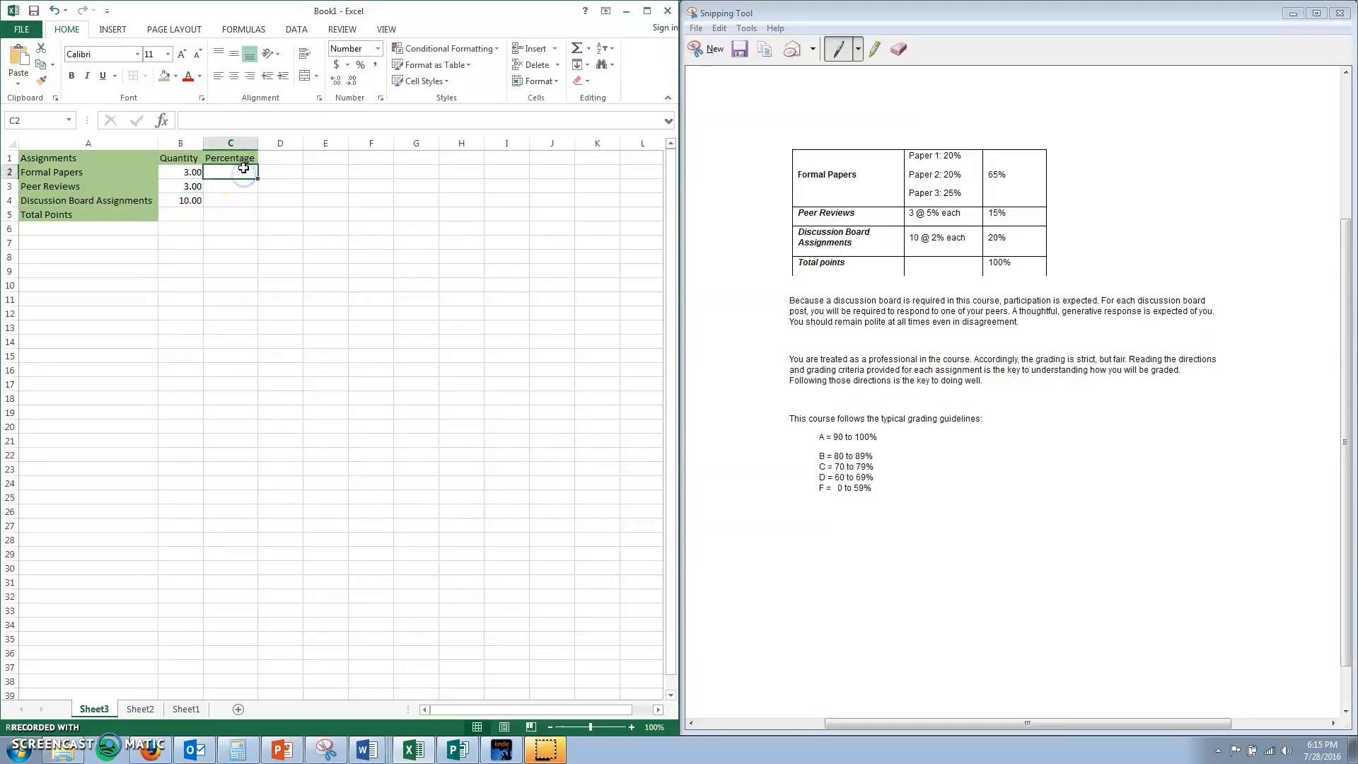
pyautogui.write('65')
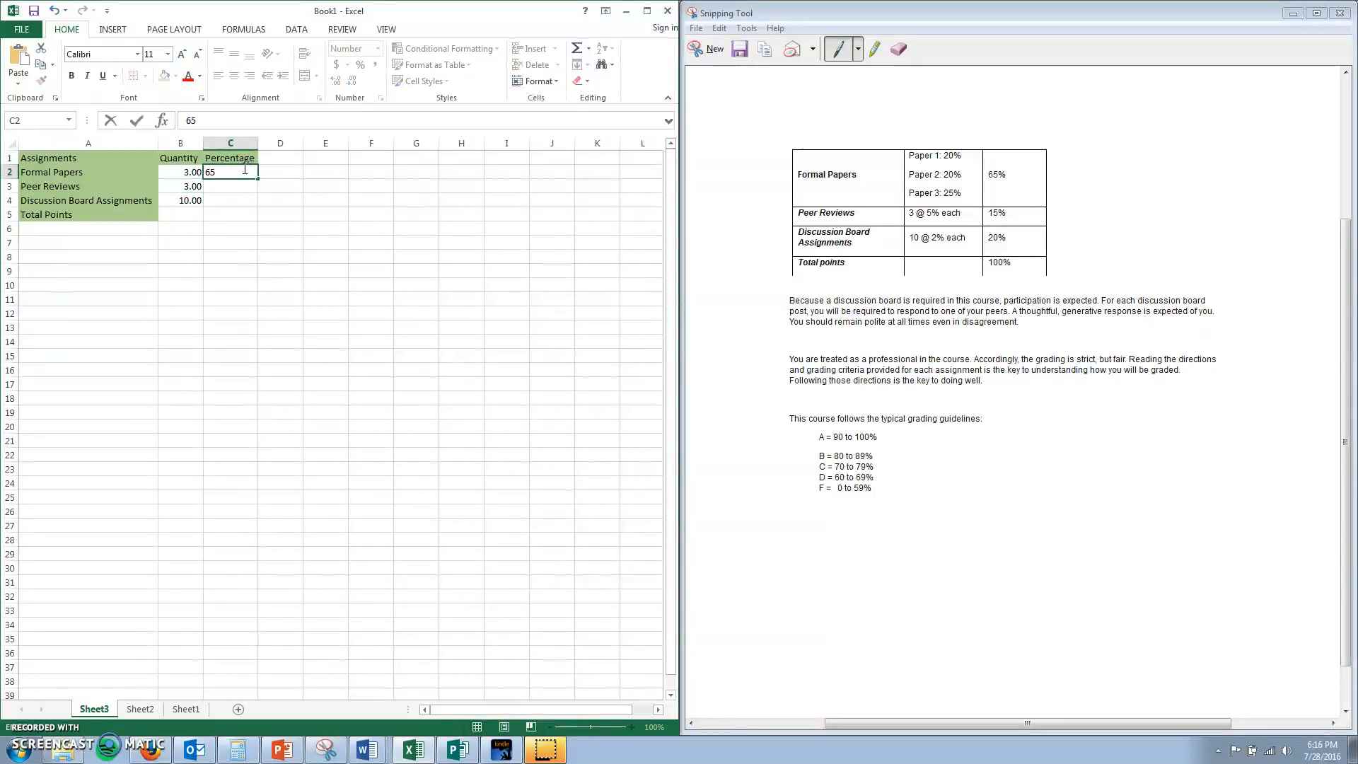
pyautogui.press('Return')
pyautogui.write('15')
pyautogui.press('Return')
pyautogui.write('20')
pyautogui.press('Return')
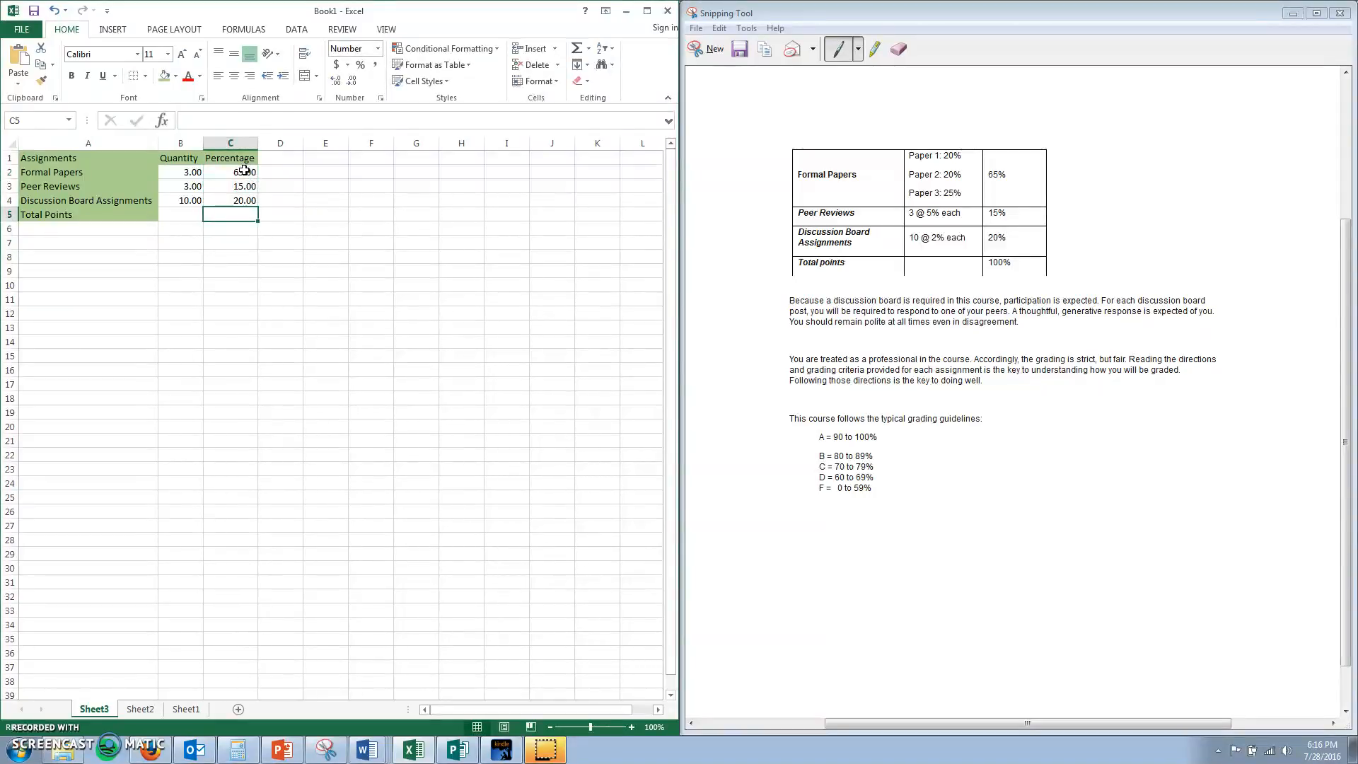
# - Total the percentages in C5 with a SUM formula over C2:C4
pyautogui.write('=')
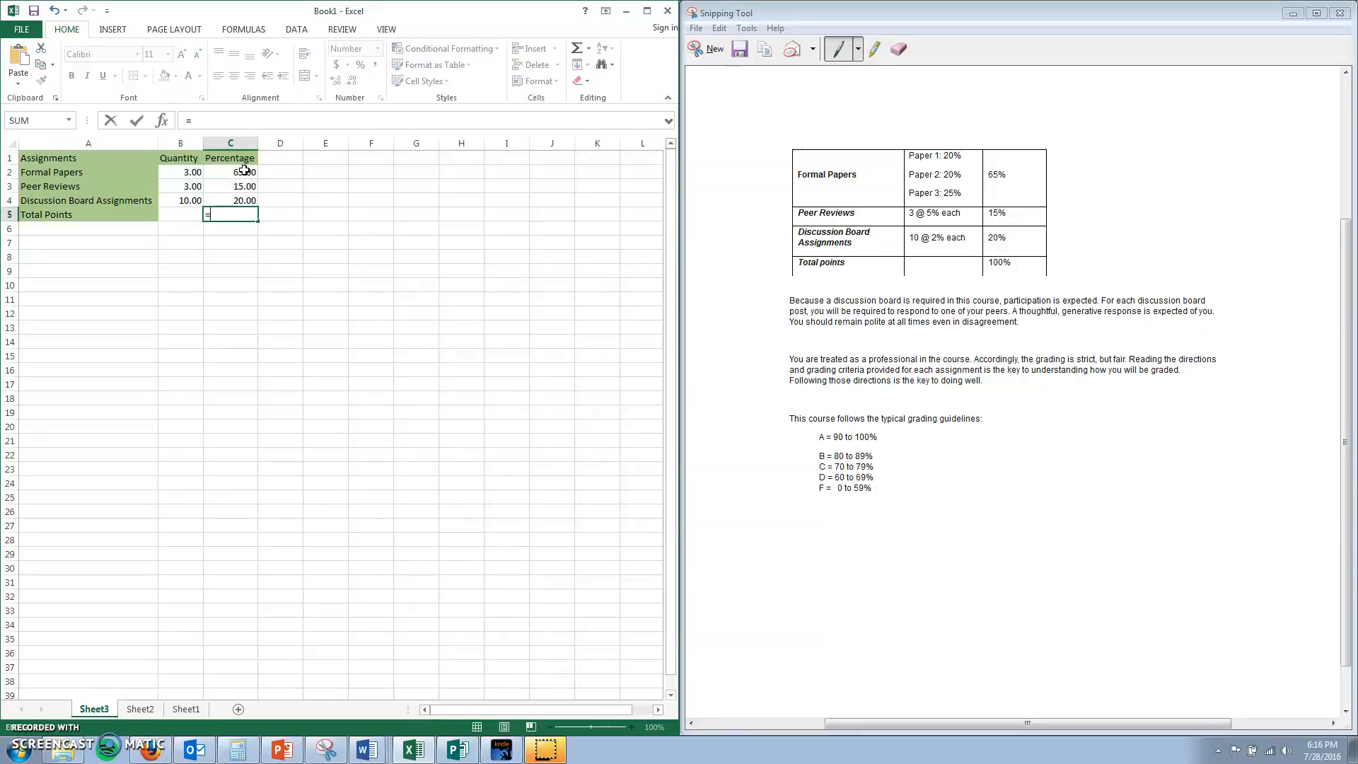
pyautogui.write('s')
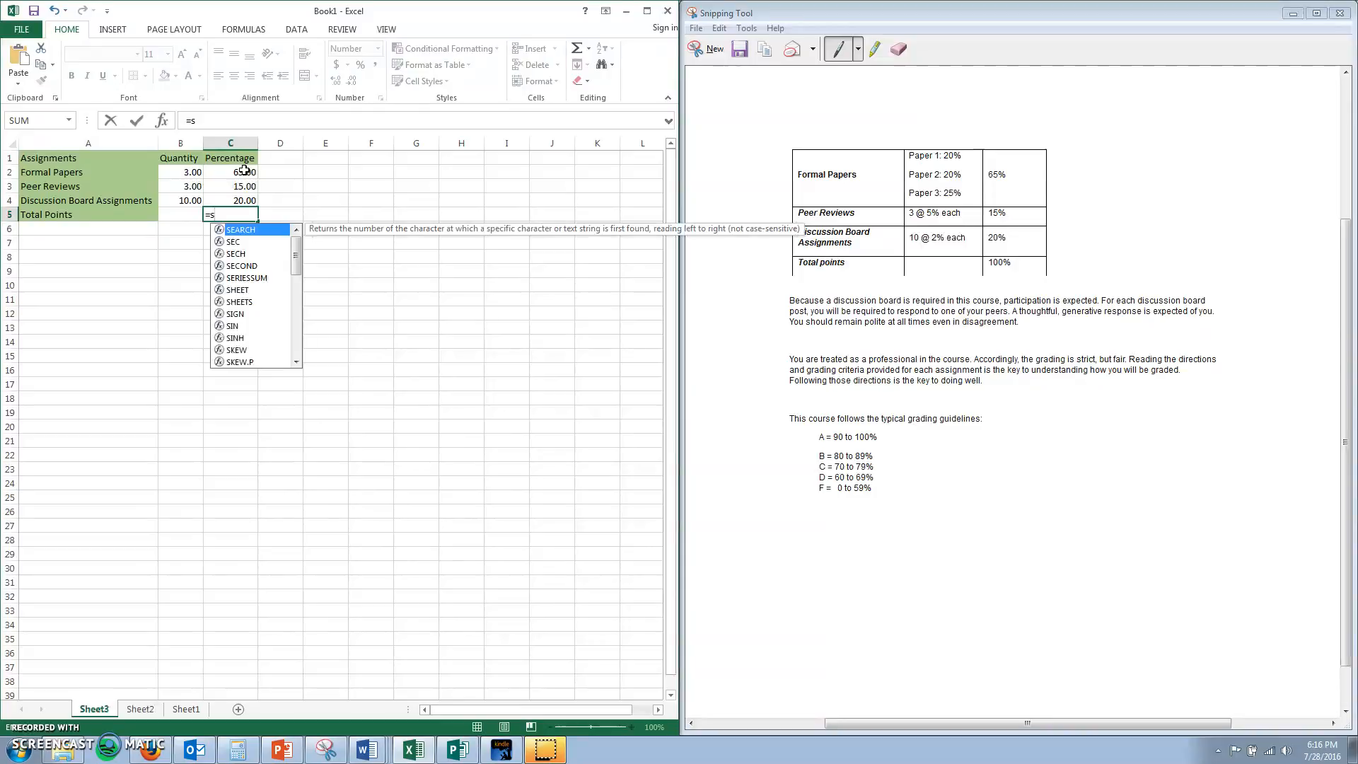
pyautogui.write('um(')
pyautogui.moveTo(244, 170); pyautogui.dragTo(246, 198)
pyautogui.write(')')
pyautogui.press('Return')
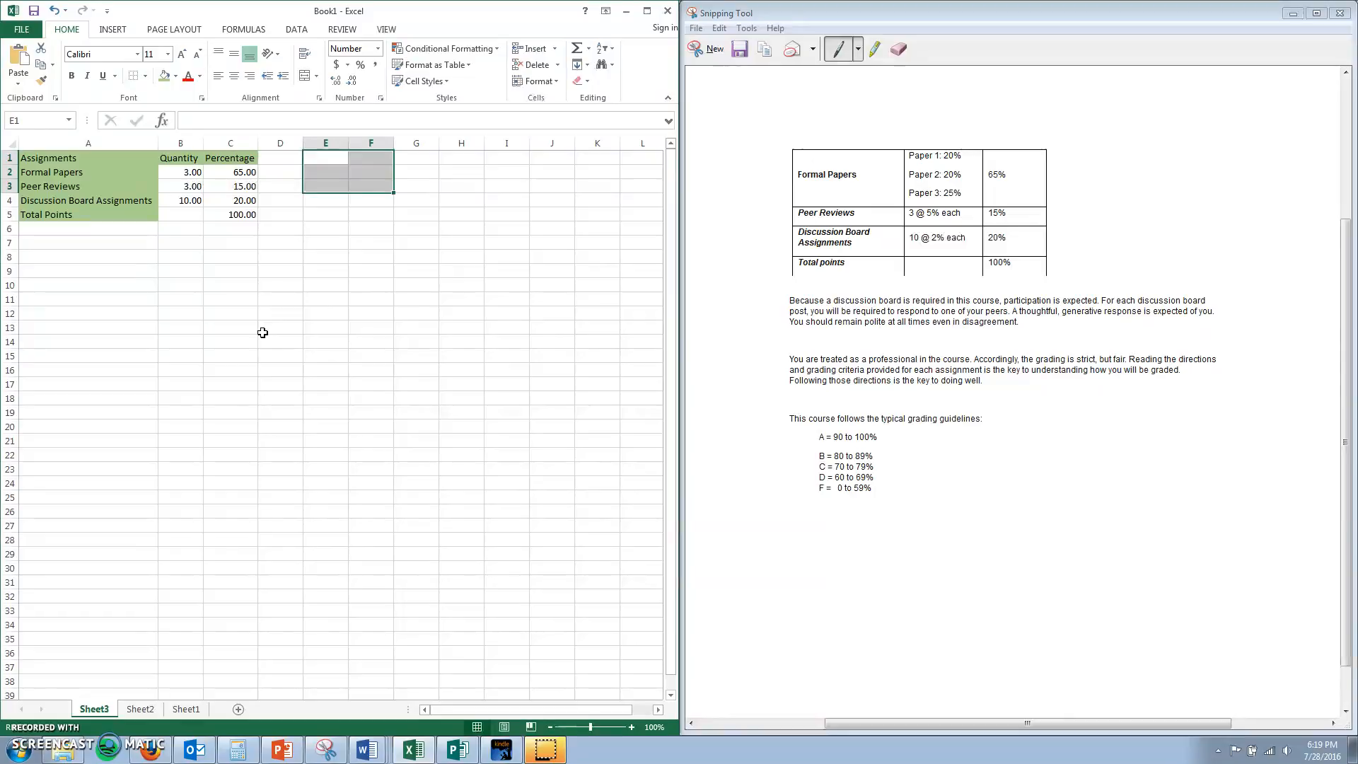
# - Enter the heading Grading Scale in E1 and list the letter grades A, B, C, D and F in E2:E6
pyautogui.click(325, 157)
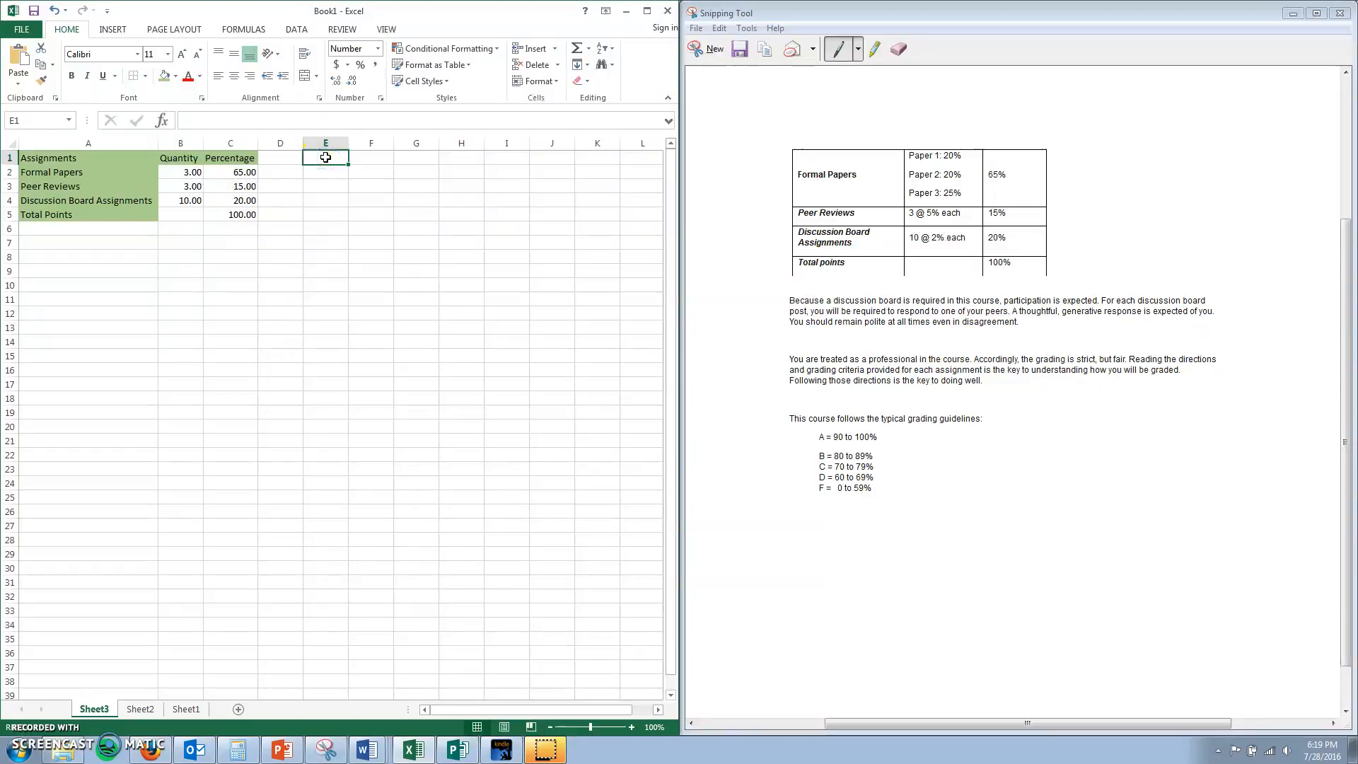
pyautogui.write('Grading Scale')
pyautogui.press('Return')
pyautogui.write('A')
pyautogui.press('Return')
pyautogui.write('B')
pyautogui.press('Return')
pyautogui.write('C')
pyautogui.press('Return')
pyautogui.write('D')
pyautogui.press('Return')
pyautogui.write('F')
# - Enter the grade ranges 90 to 100, 80 to 89, 70 to 79, 60 to 69 and 0 to 59 in F2:F6
pyautogui.click(378, 171)
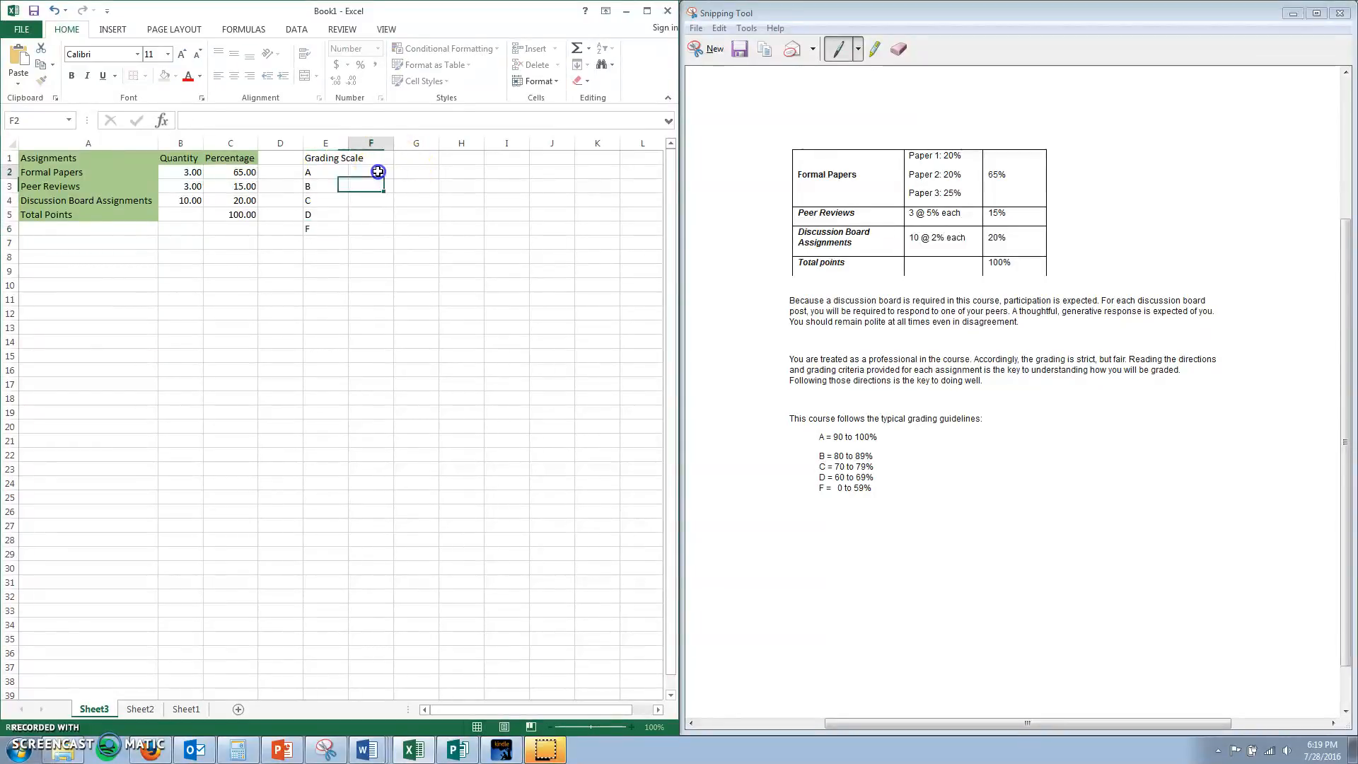
pyautogui.write('9')
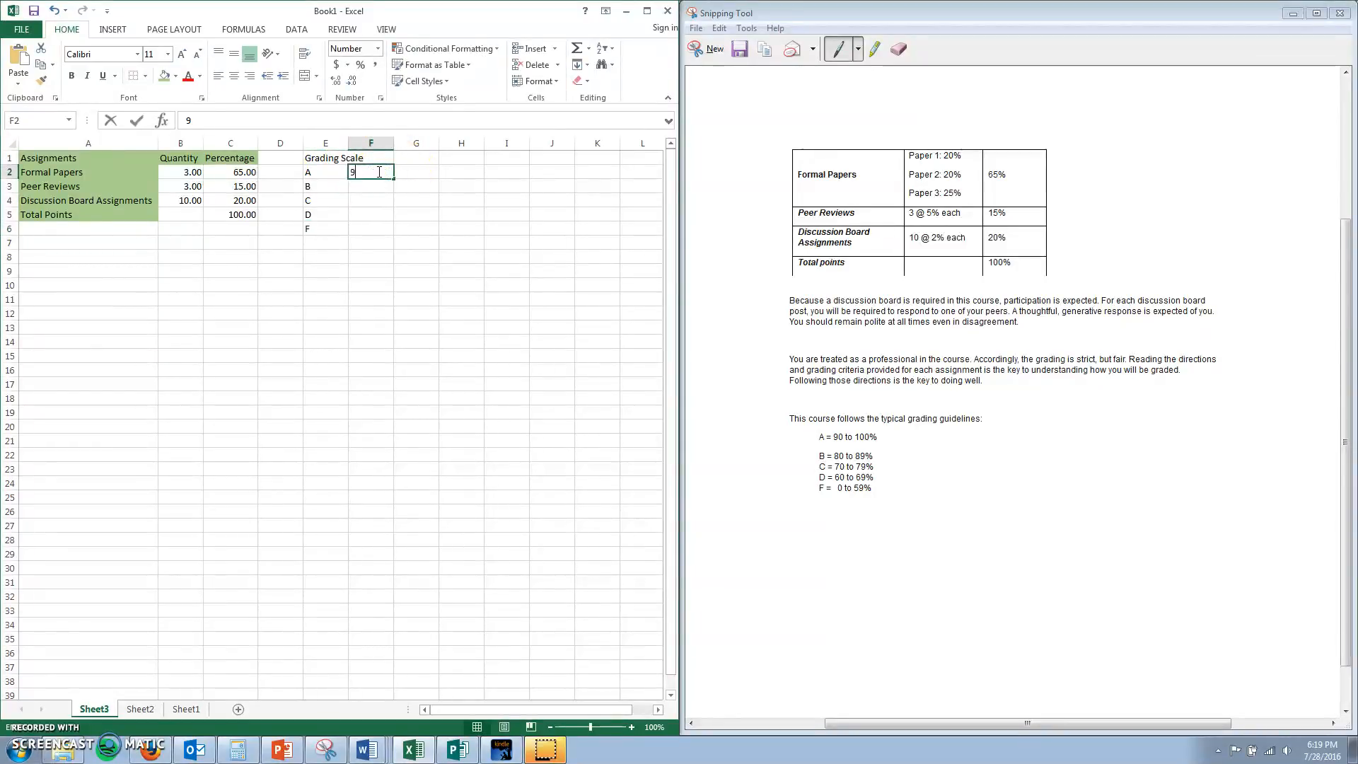
pyautogui.write('0 to 100')
pyautogui.press('Return')
pyautogui.write('80 to 89')
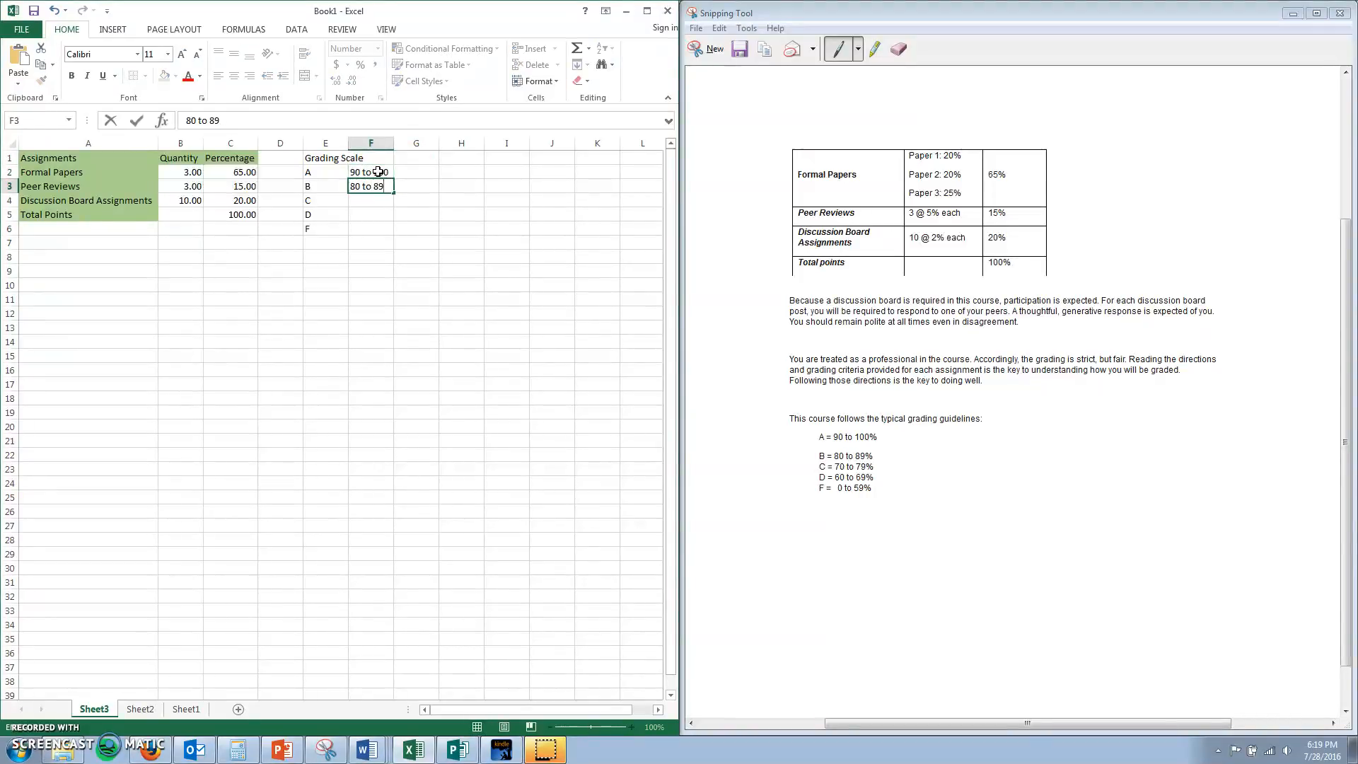
pyautogui.press('Return')
pyautogui.write('70 to 79')
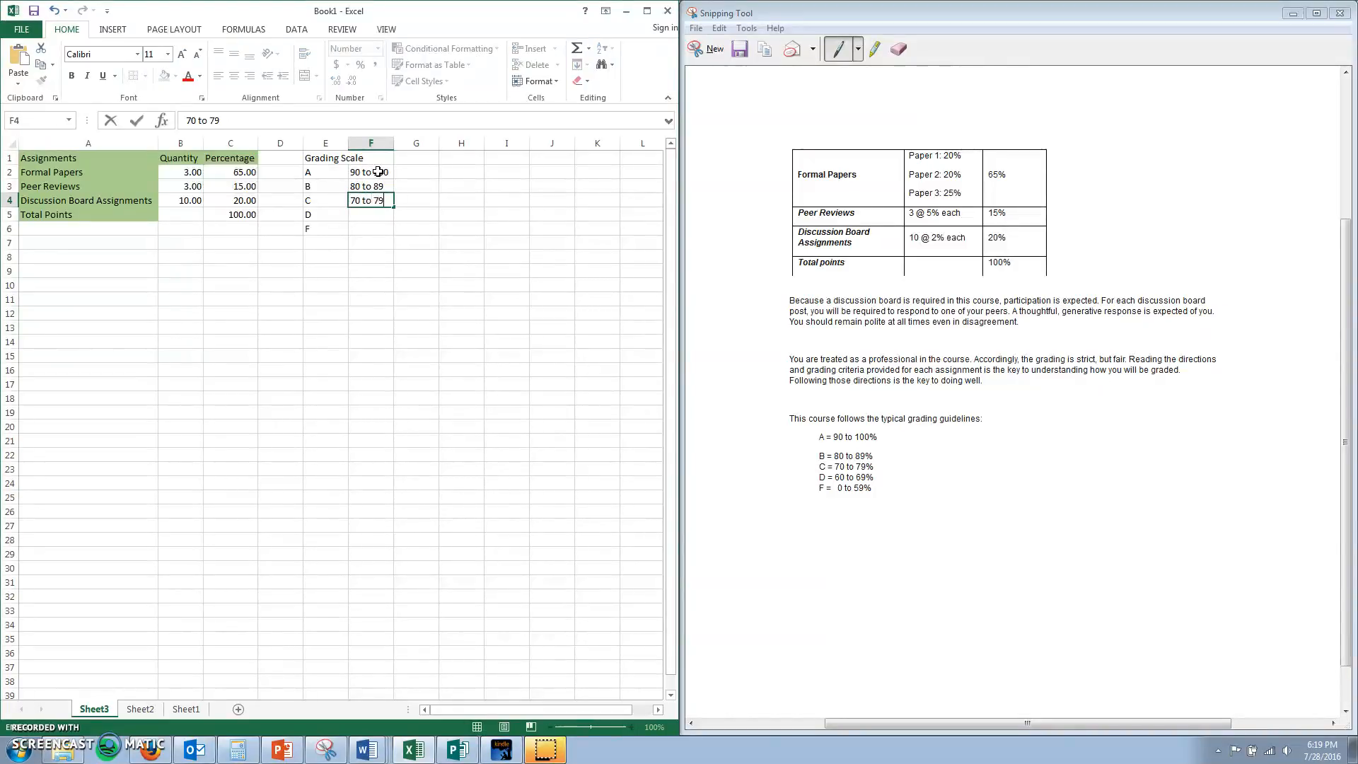
pyautogui.press('Return')
pyautogui.write('60 to 69')
pyautogui.press('Return')
pyautogui.write('0')
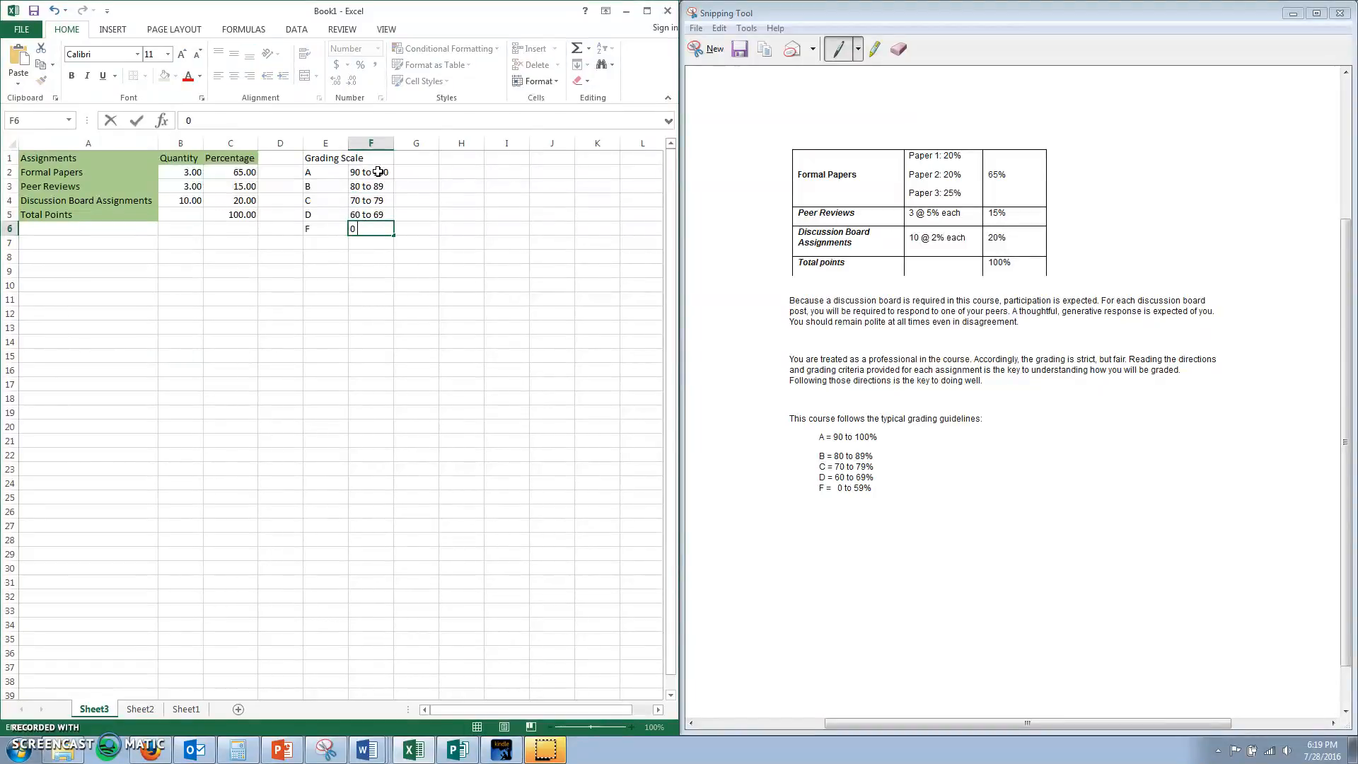
pyautogui.press('Return')
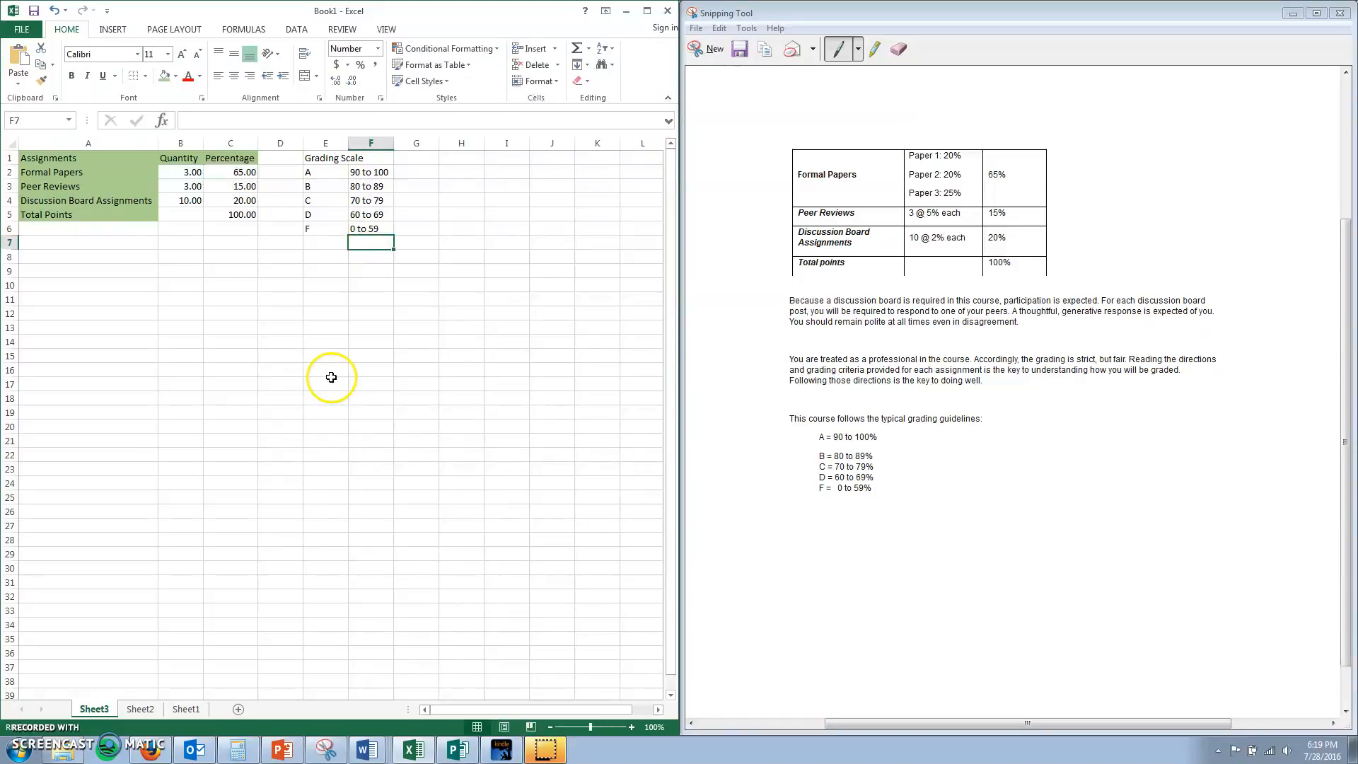
# - Merge and center the Grading Scale heading across E1:F1
pyautogui.click(323, 157)
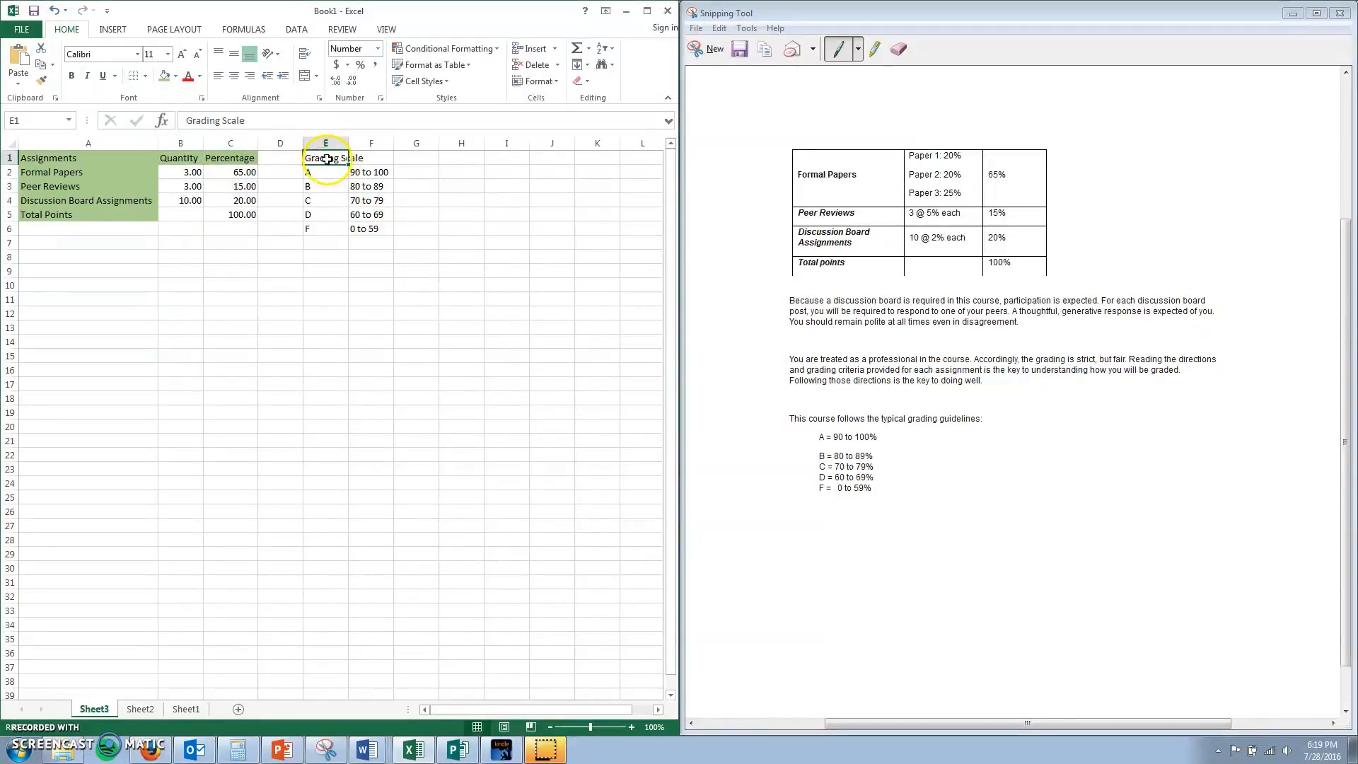
pyautogui.moveTo(325, 158); pyautogui.dragTo(369, 157)
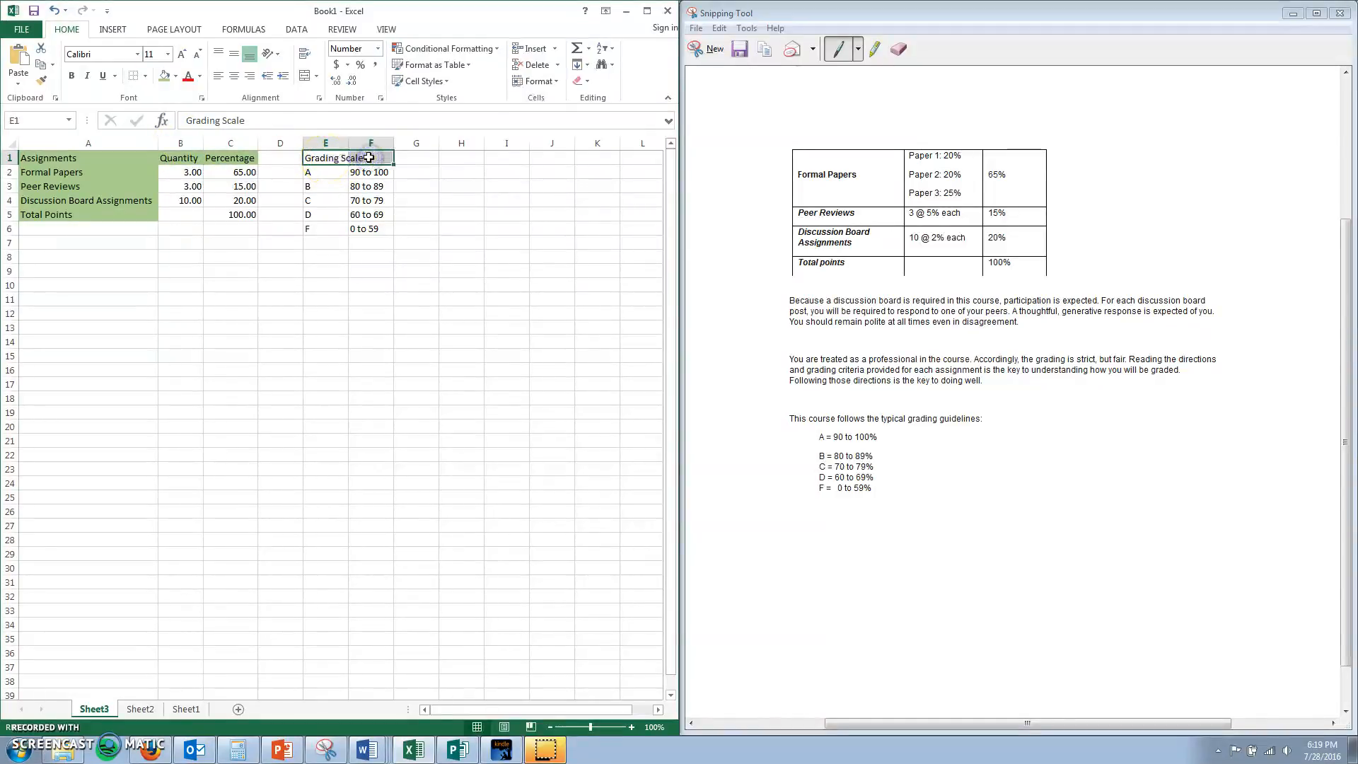
pyautogui.click(307, 83)
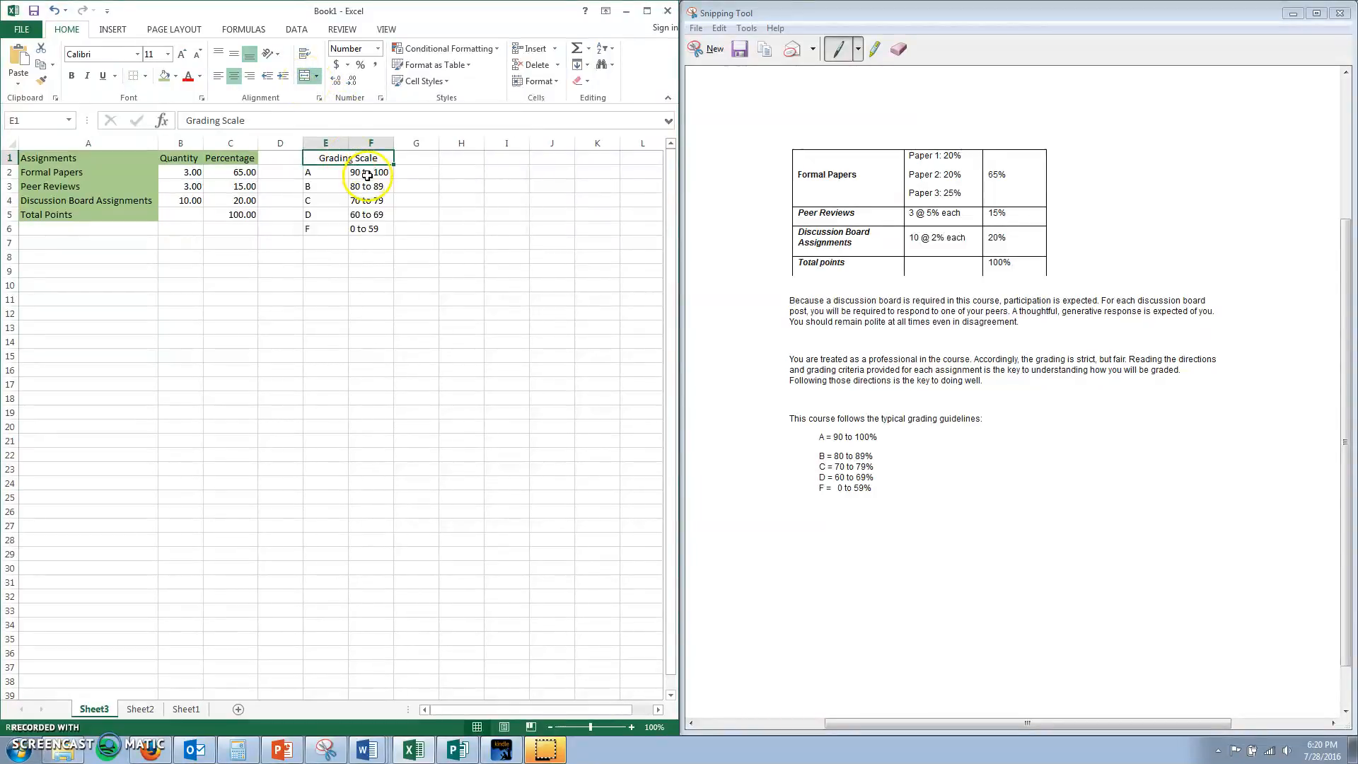
# - Apply the green fill to the letter grades in E2:E6 and to the Grading Scale heading
pyautogui.moveTo(325, 228); pyautogui.dragTo(333, 174)
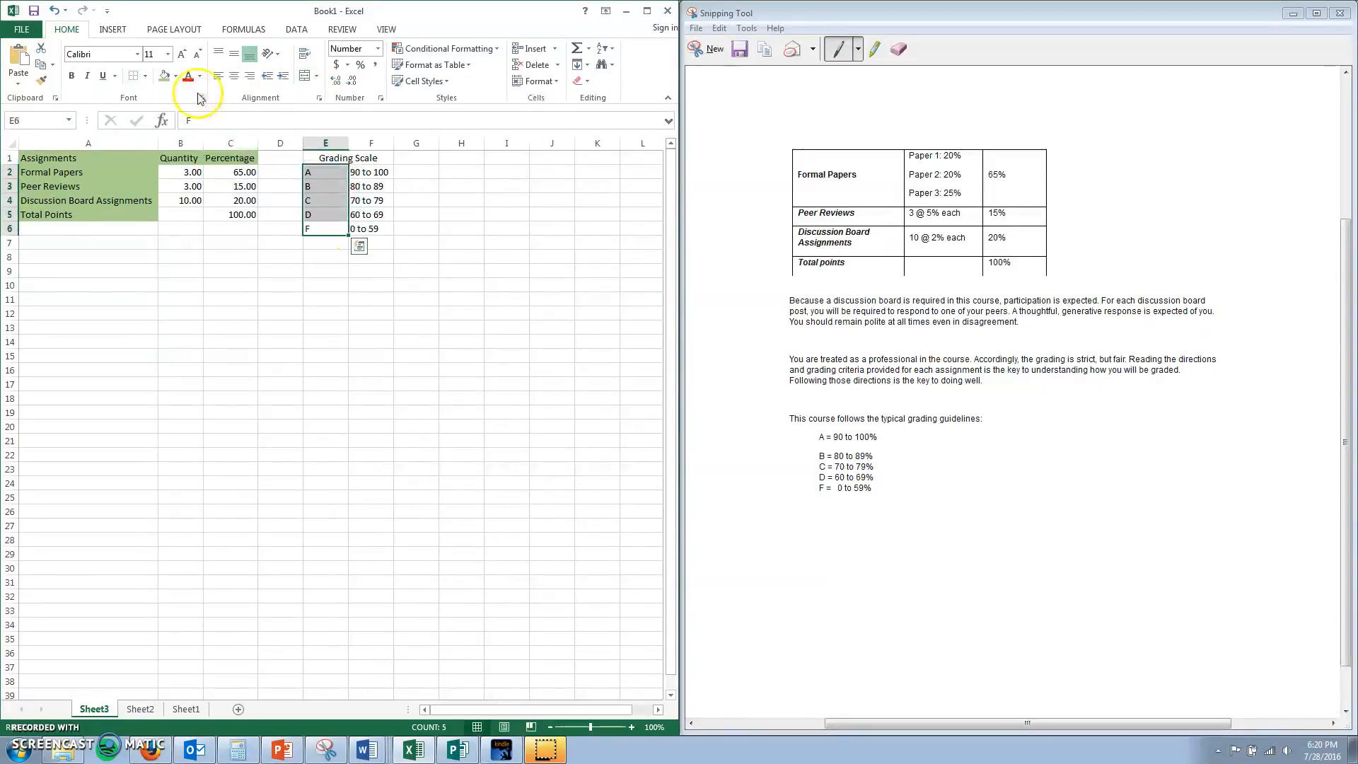
pyautogui.click(378, 162)
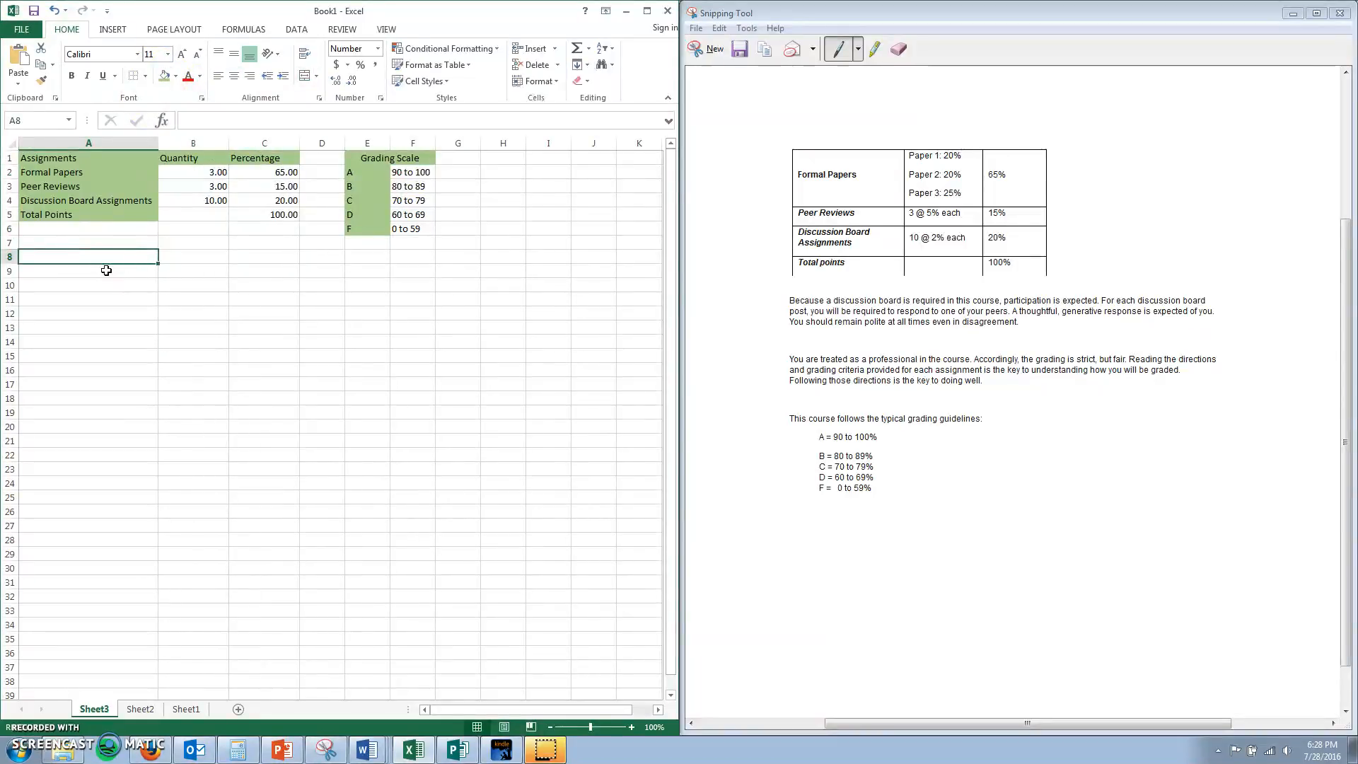
# - Enter the row labels Formal Papers, Assignment, Percentage and Score in A8:A11
pyautogui.write('Form')
pyautogui.write('al ')
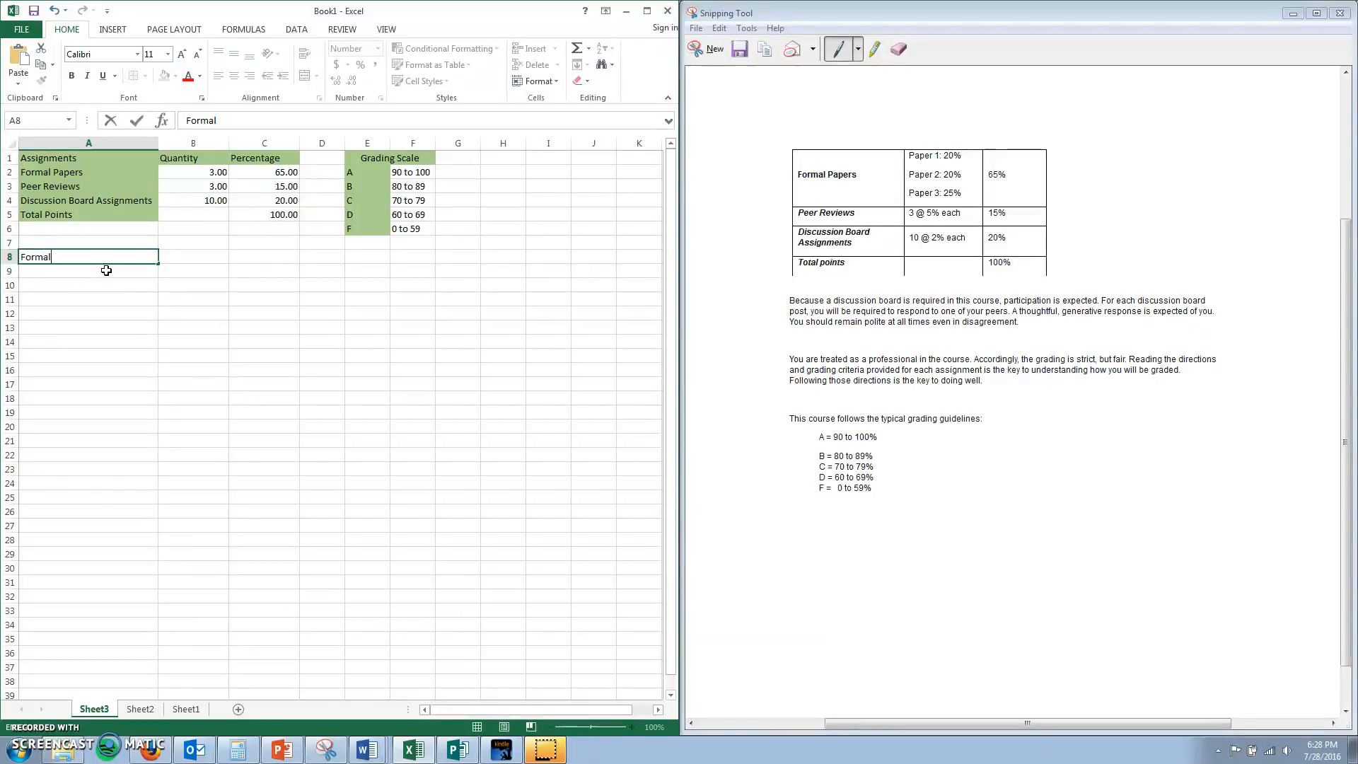
pyautogui.write('Papers')
pyautogui.press('Return')
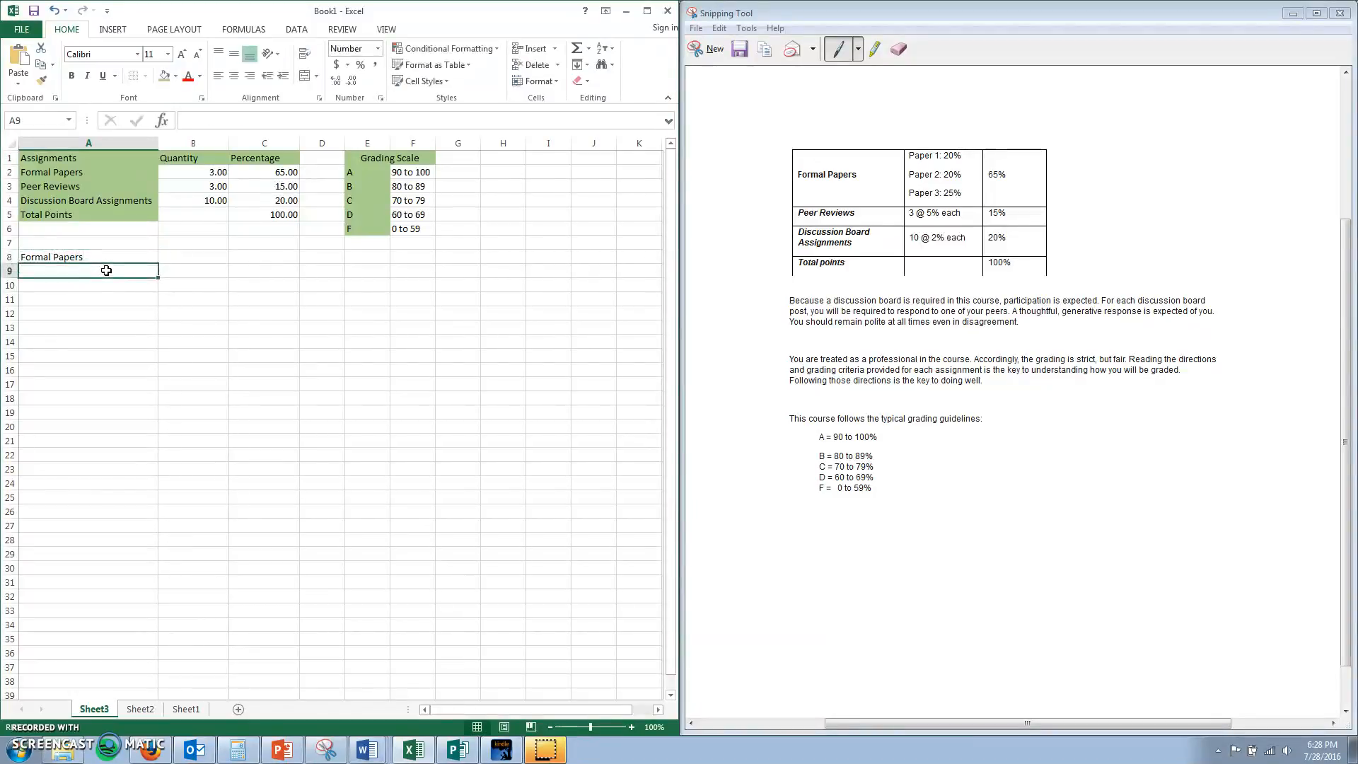
pyautogui.write('Assignment')
pyautogui.press('Return')
pyautogui.write('Percentage')
pyautogui.press('Return')
pyautogui.write('Score')
pyautogui.press('Return')
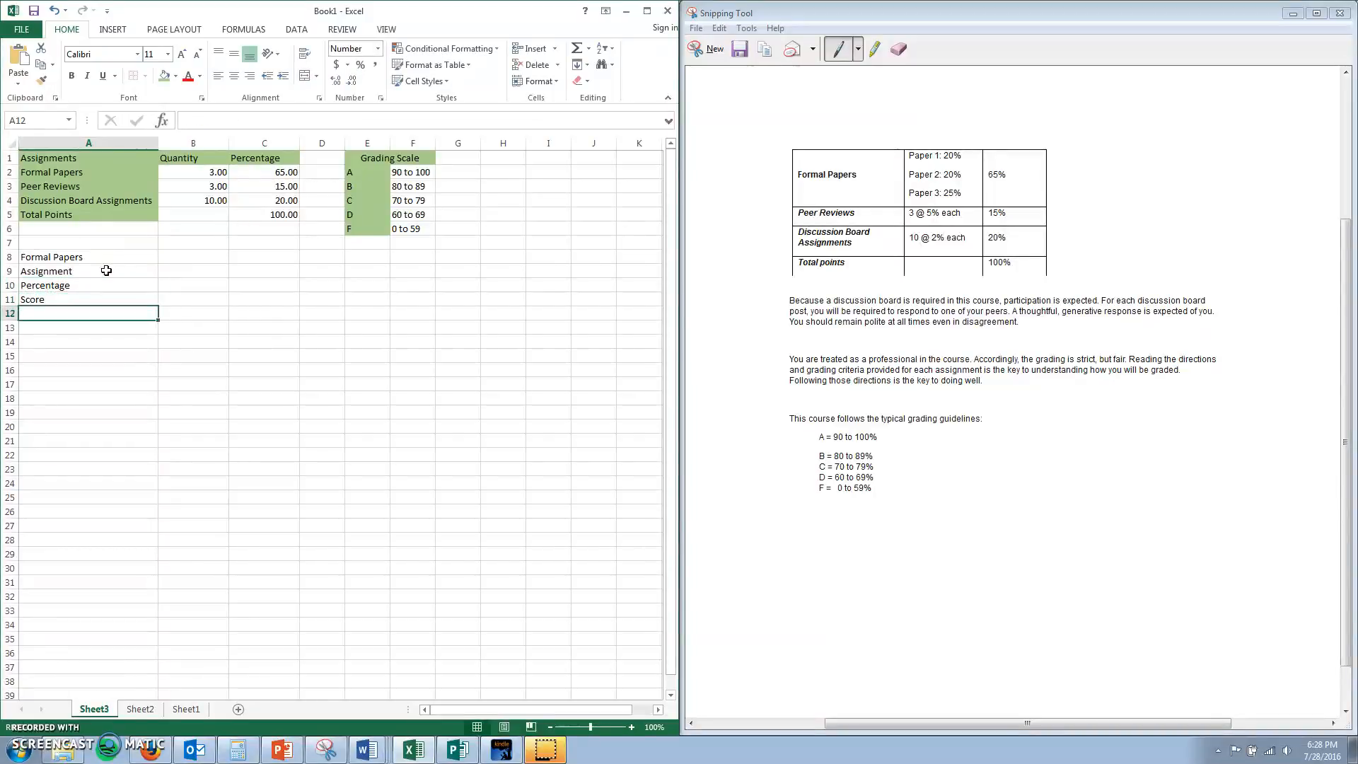
# - Enter the assignment names Formal Paper 1, Formal Paper 2 and Formal Paper 3 in B9:D9
pyautogui.click(188, 270)
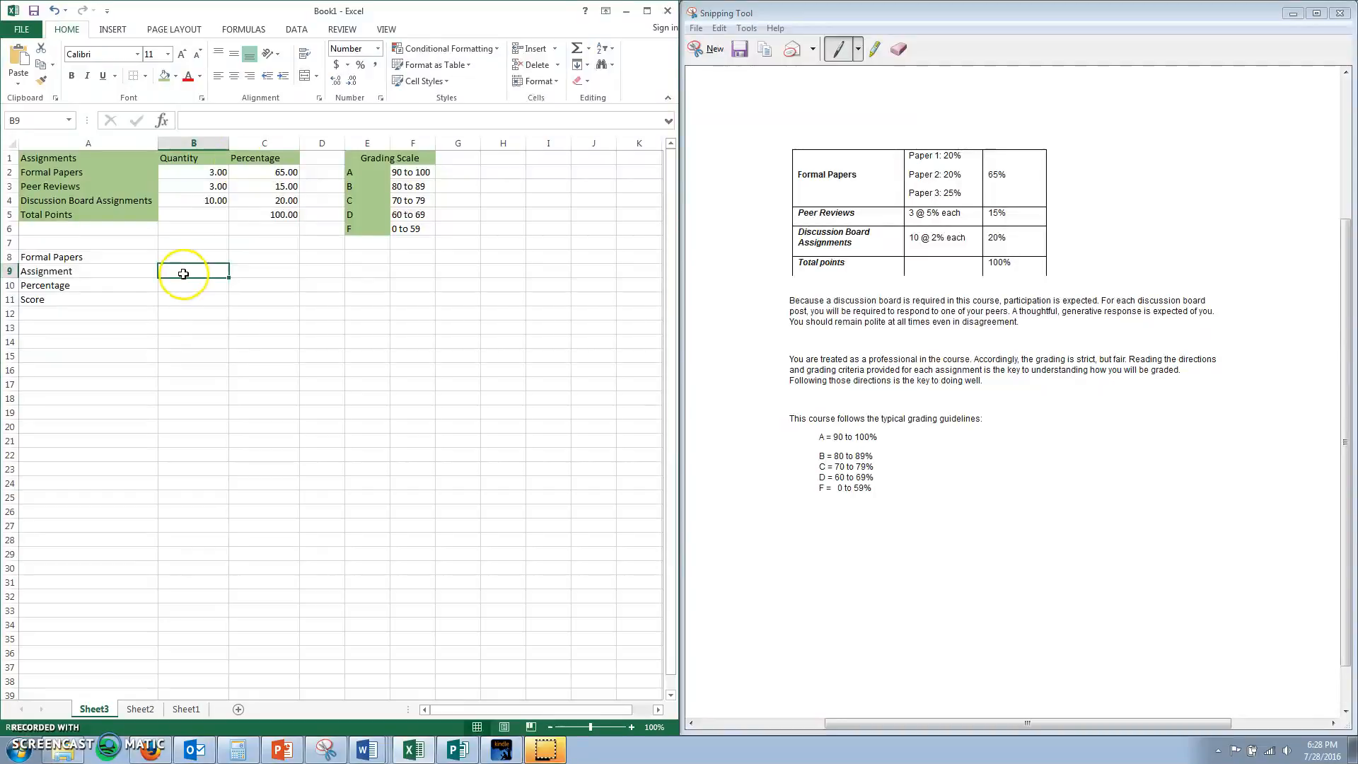
pyautogui.write('Formal Paper 1')
pyautogui.press('Tab')
pyautogui.write('Formal ')
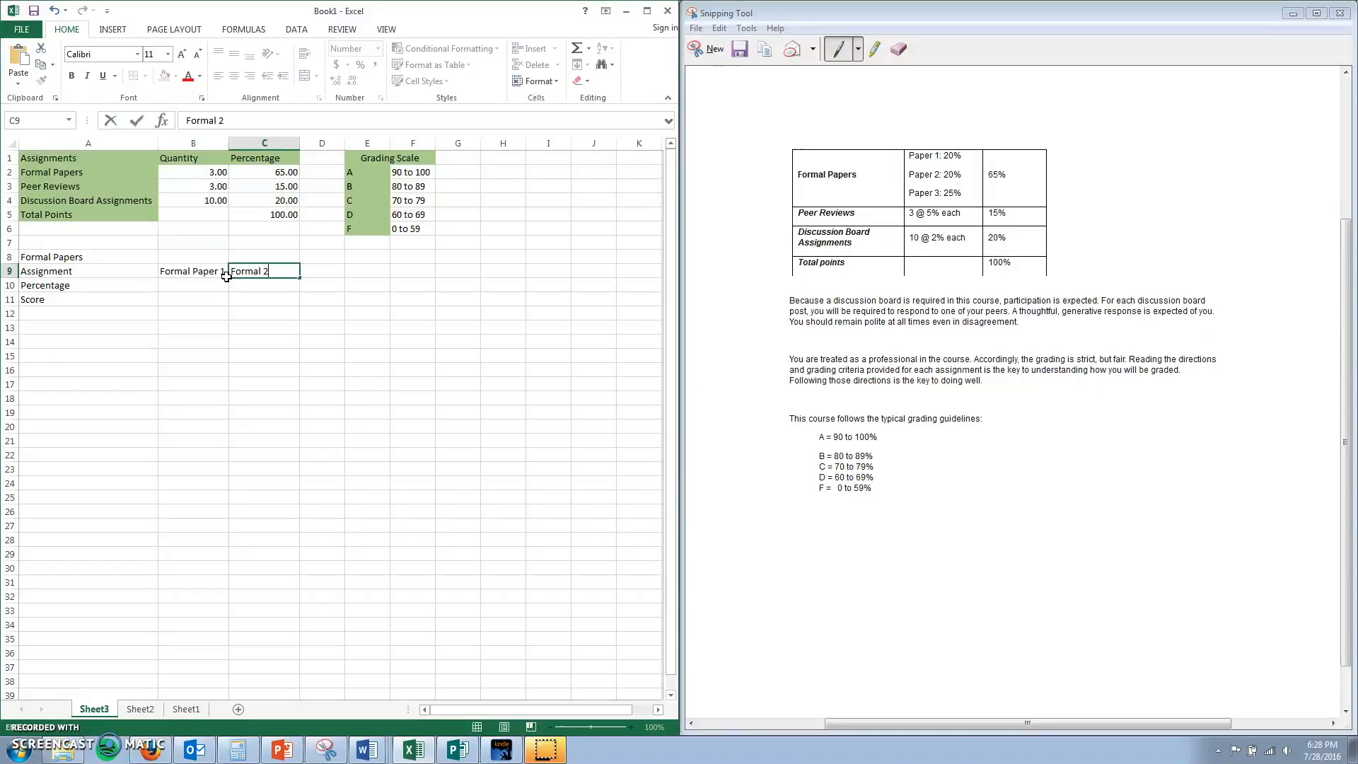
pyautogui.write('Paper')
pyautogui.press('Tab')
pyautogui.write('Formal Pape')
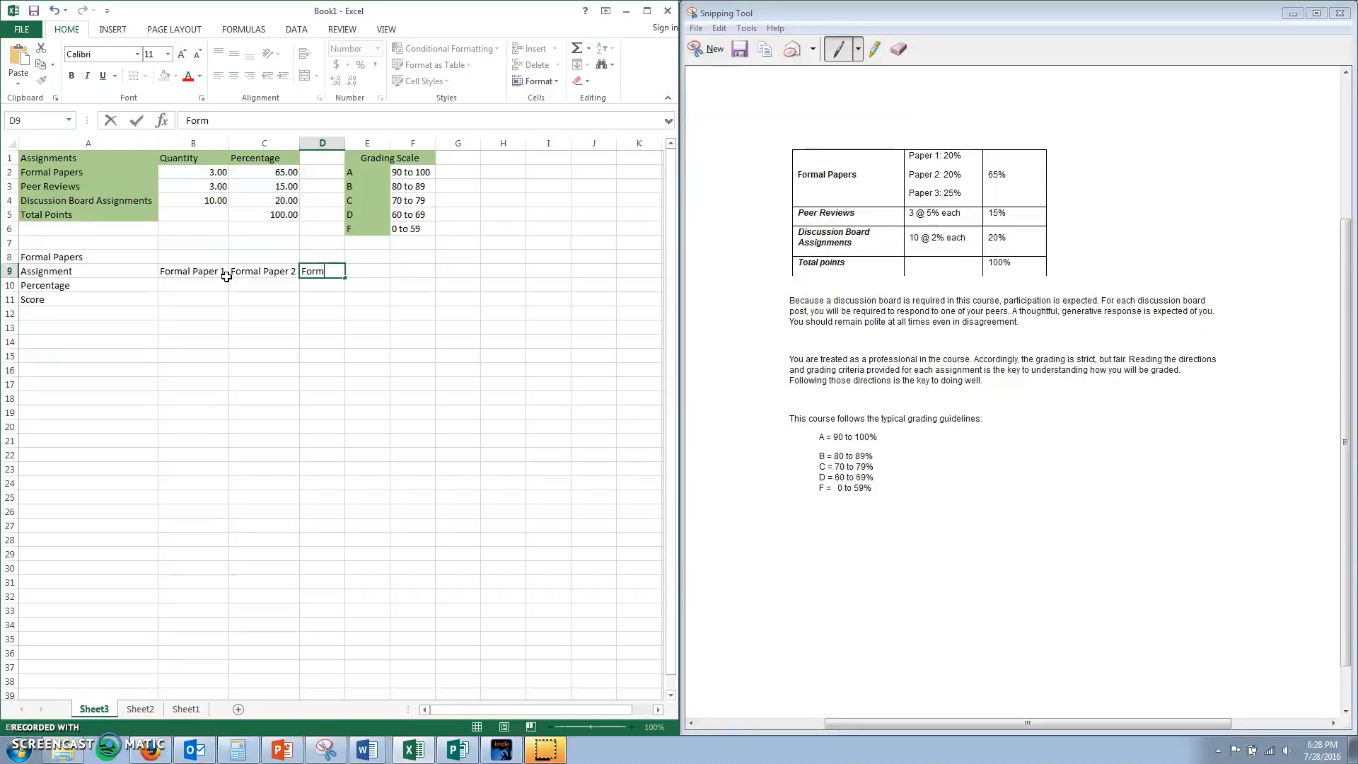
# - Enter the paper percentages 20, 20 and 25 in B10:D10
pyautogui.click(226, 283)
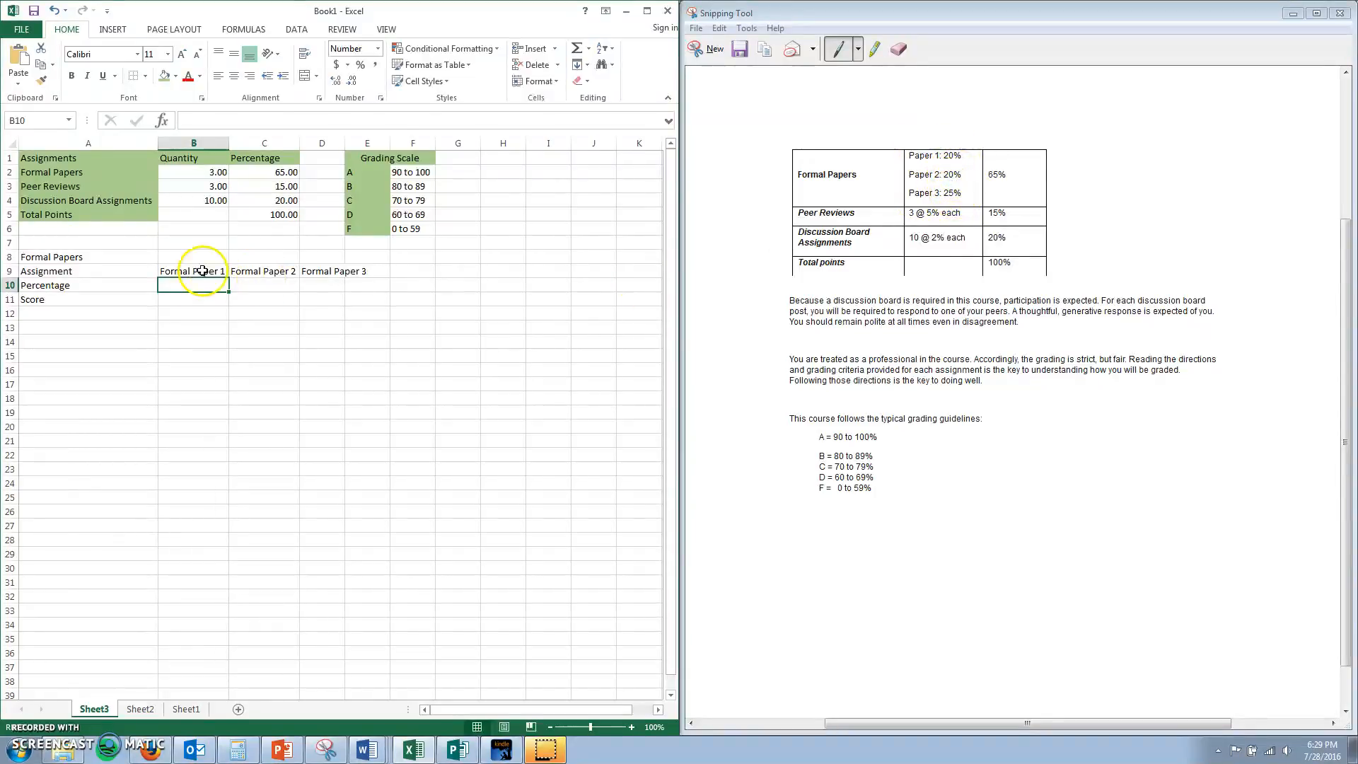
pyautogui.write('20')
pyautogui.press('Tab')
pyautogui.write('20')
pyautogui.press('Tab')
pyautogui.write('25')
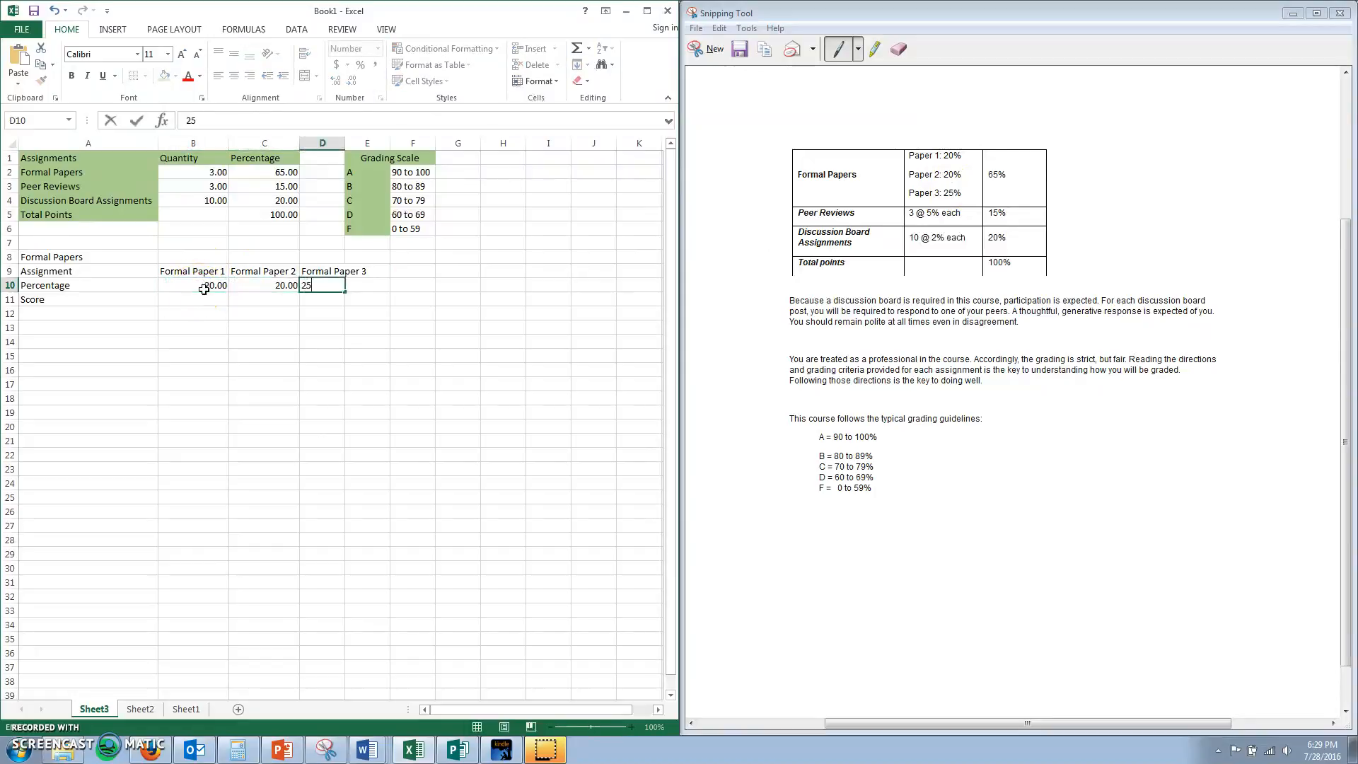
pyautogui.press('Return')
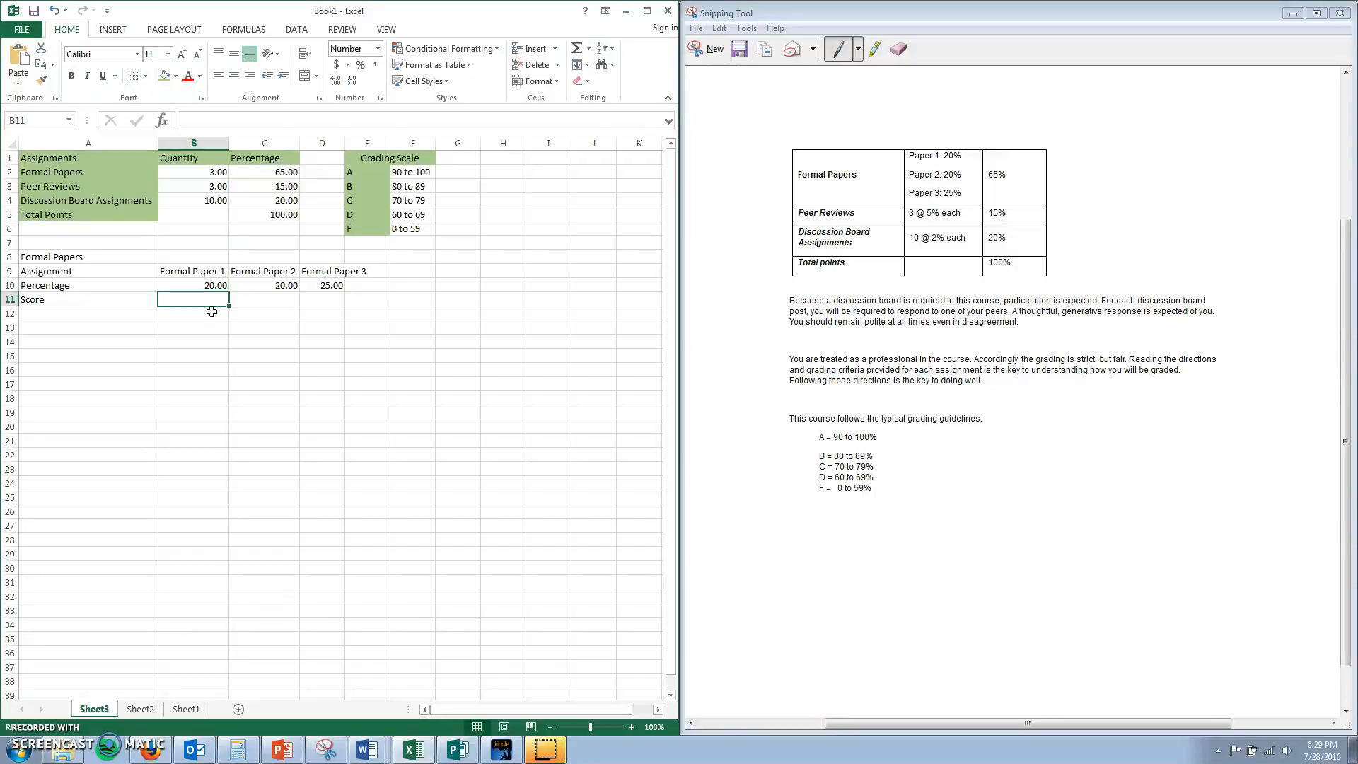
# - Switch to Calculator and work out the decimal score for Formal Paper 1
pyautogui.press('XF86Calculator')
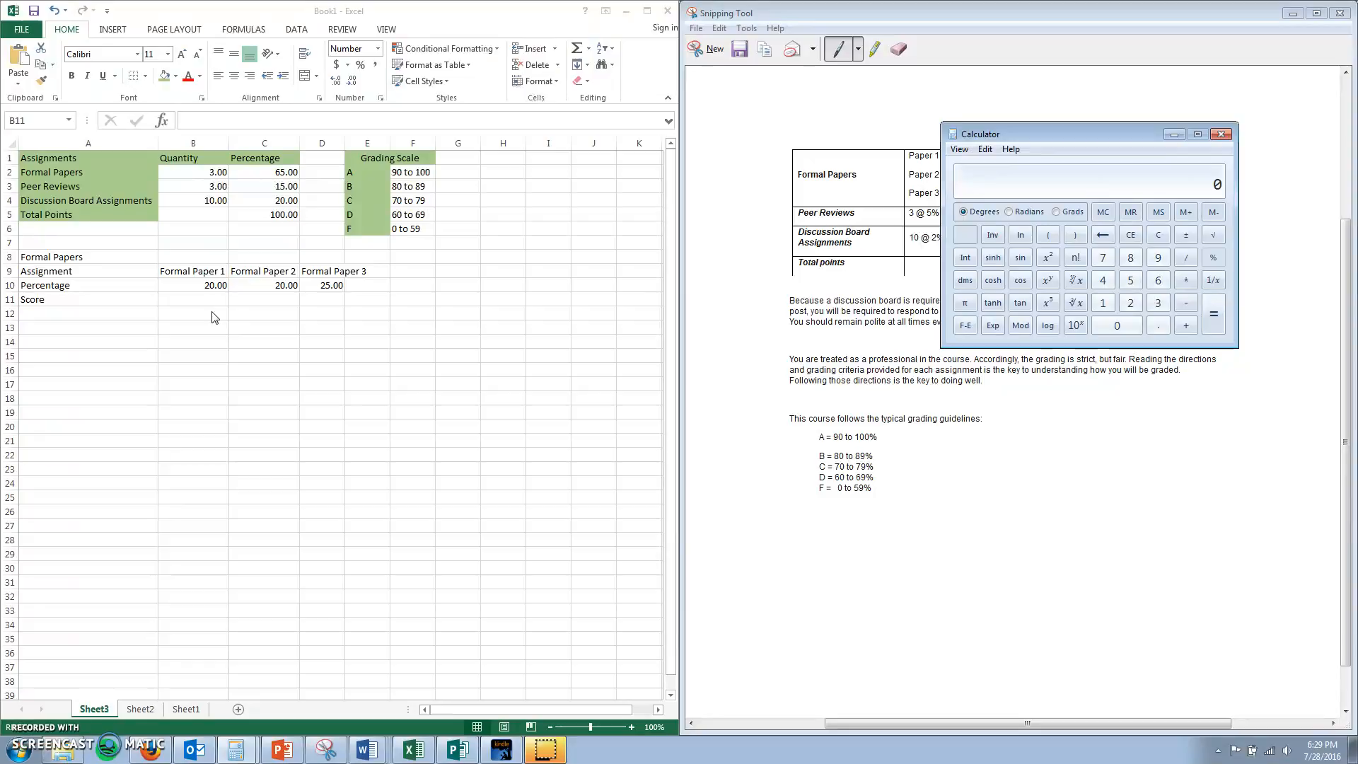
pyautogui.write('0')
pyautogui.press('Return')
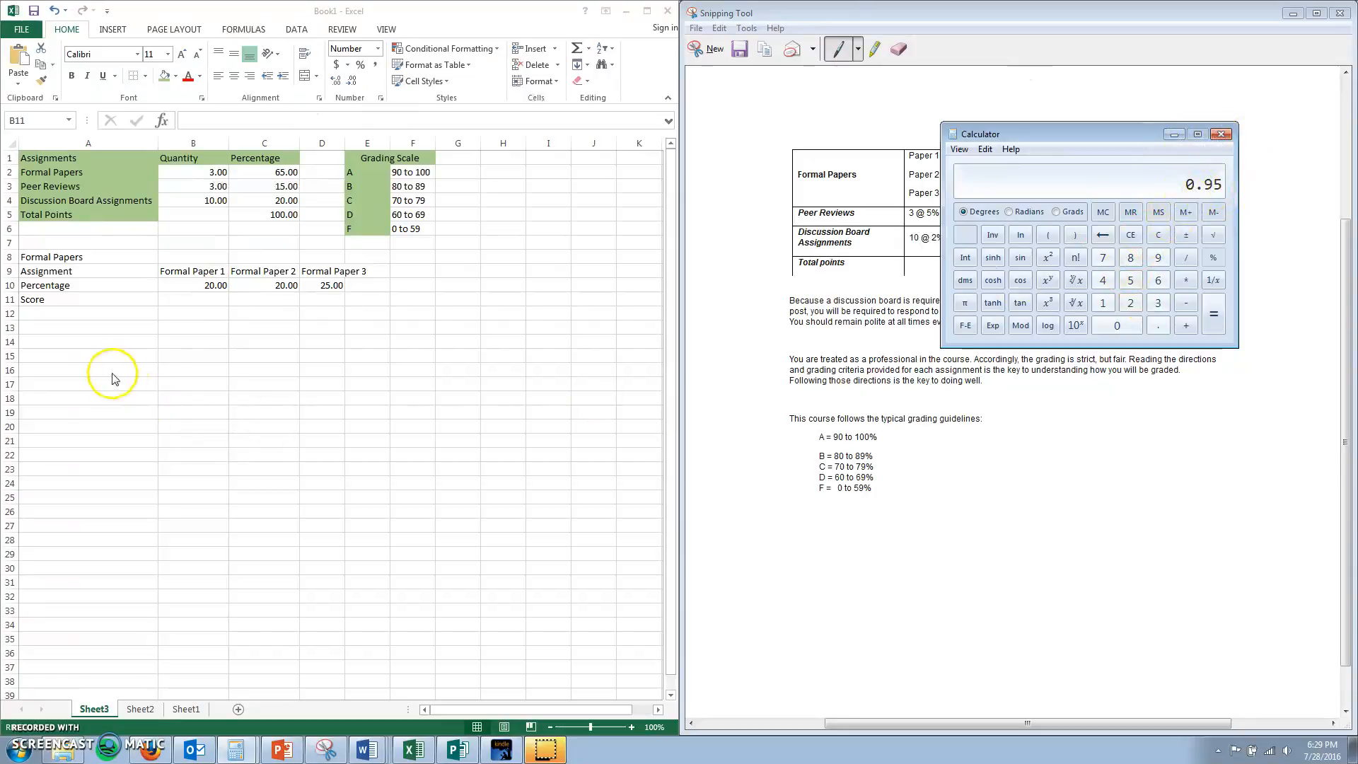
# - Return to Excel and enter the scores 0.95, 0.9 and 0.85 for the three formal papers in B11:D11
pyautogui.click(202, 305)
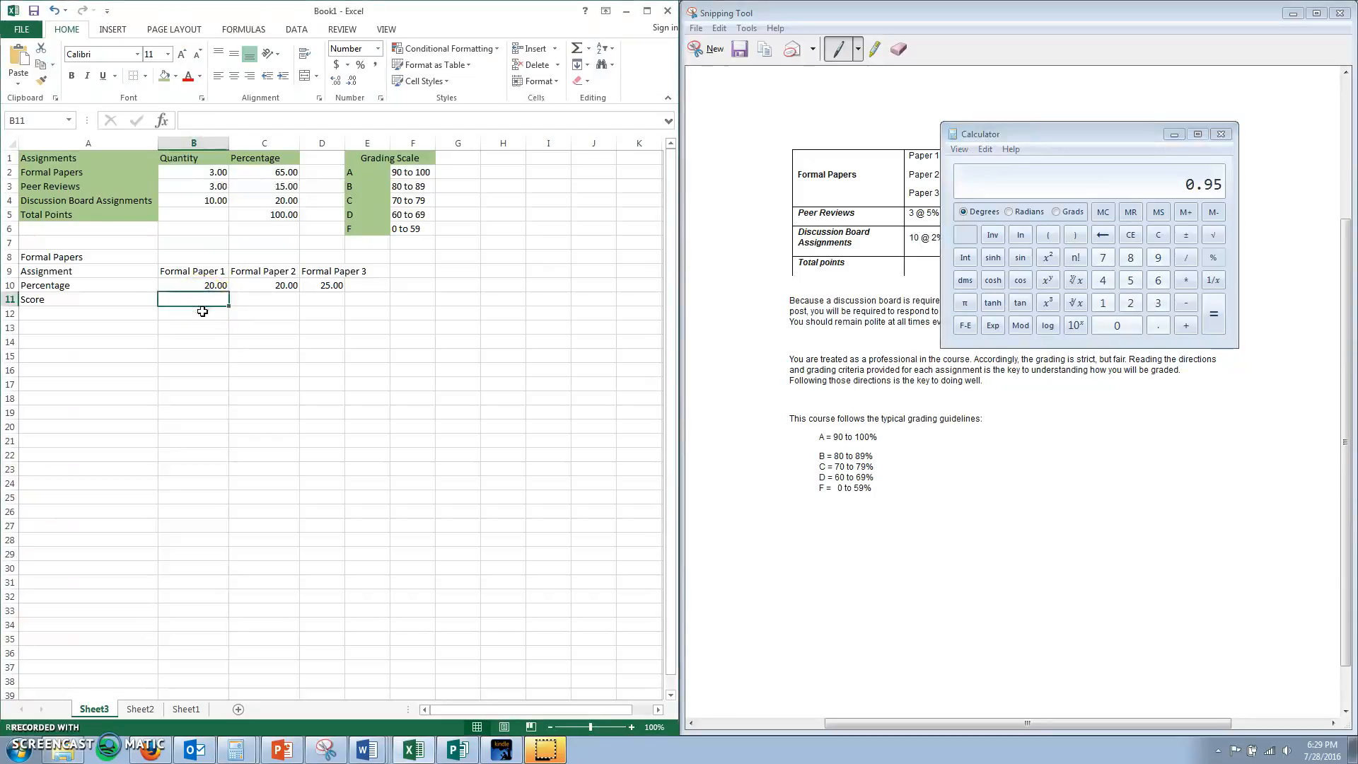
pyautogui.write('0.95')
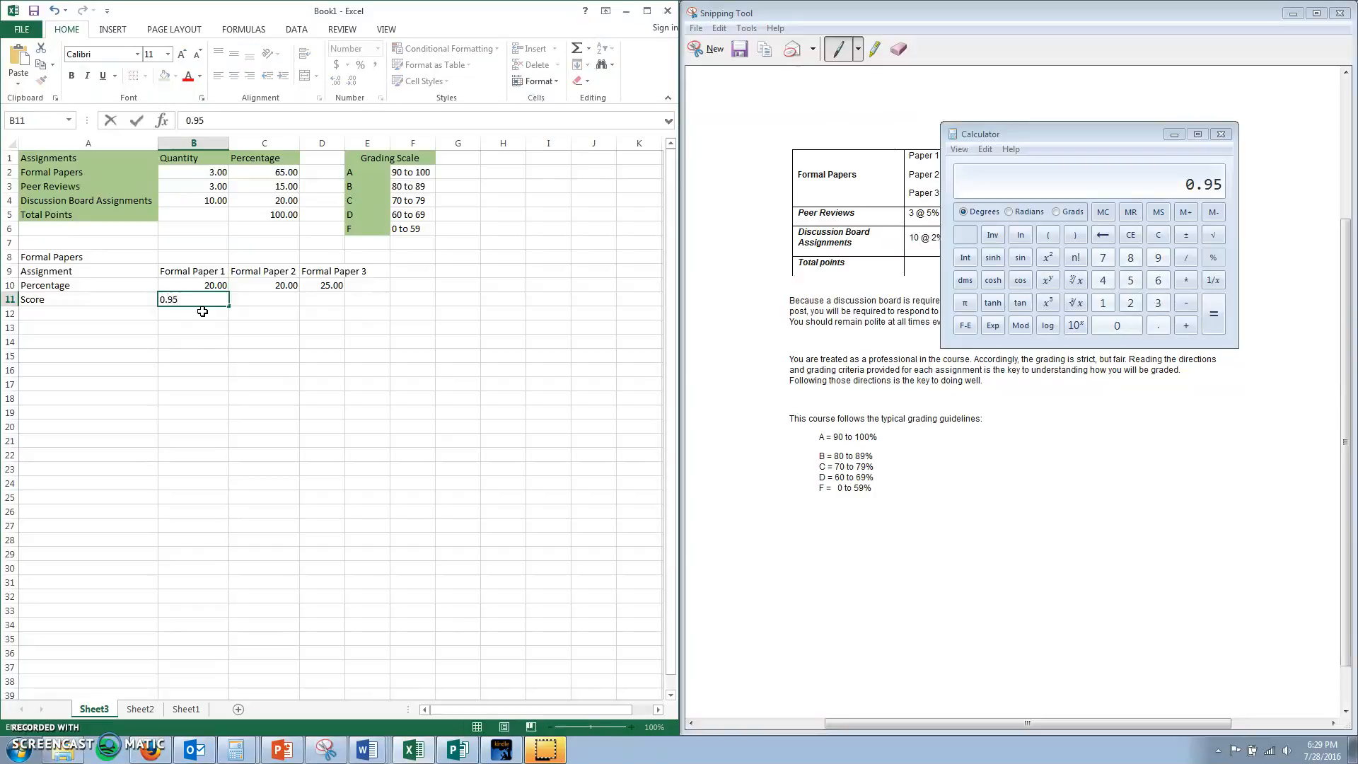
pyautogui.press('Tab')
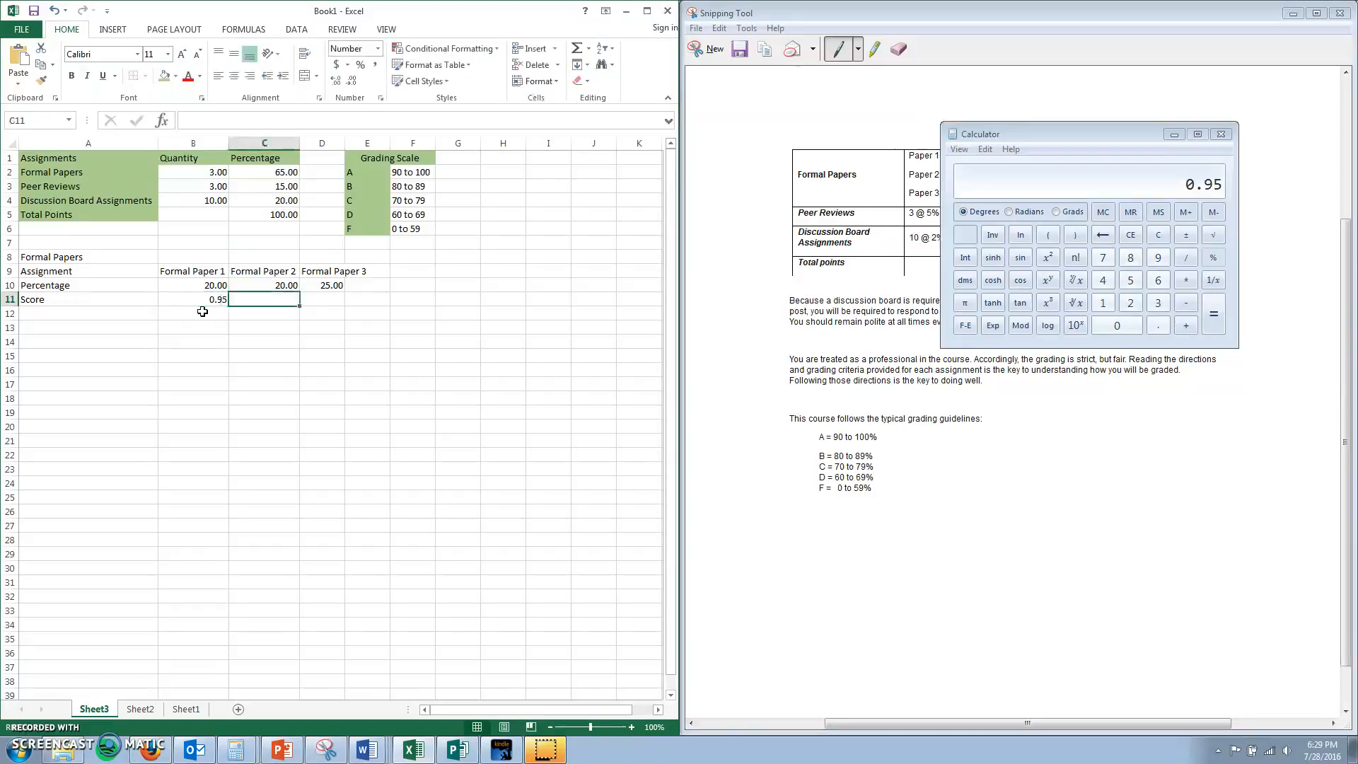
pyautogui.write('0.9')
pyautogui.press('Tab')
pyautogui.write('0')
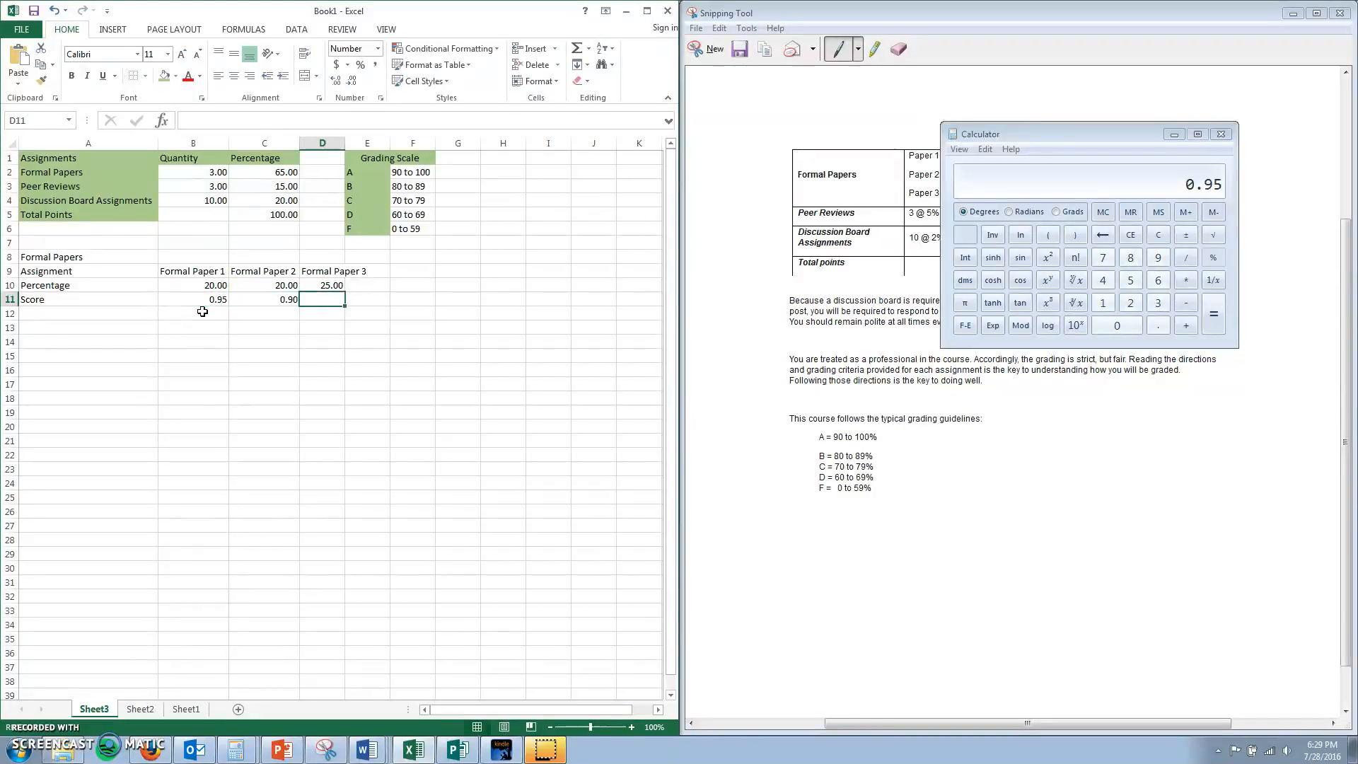
pyautogui.write('.85')
pyautogui.press('Return')
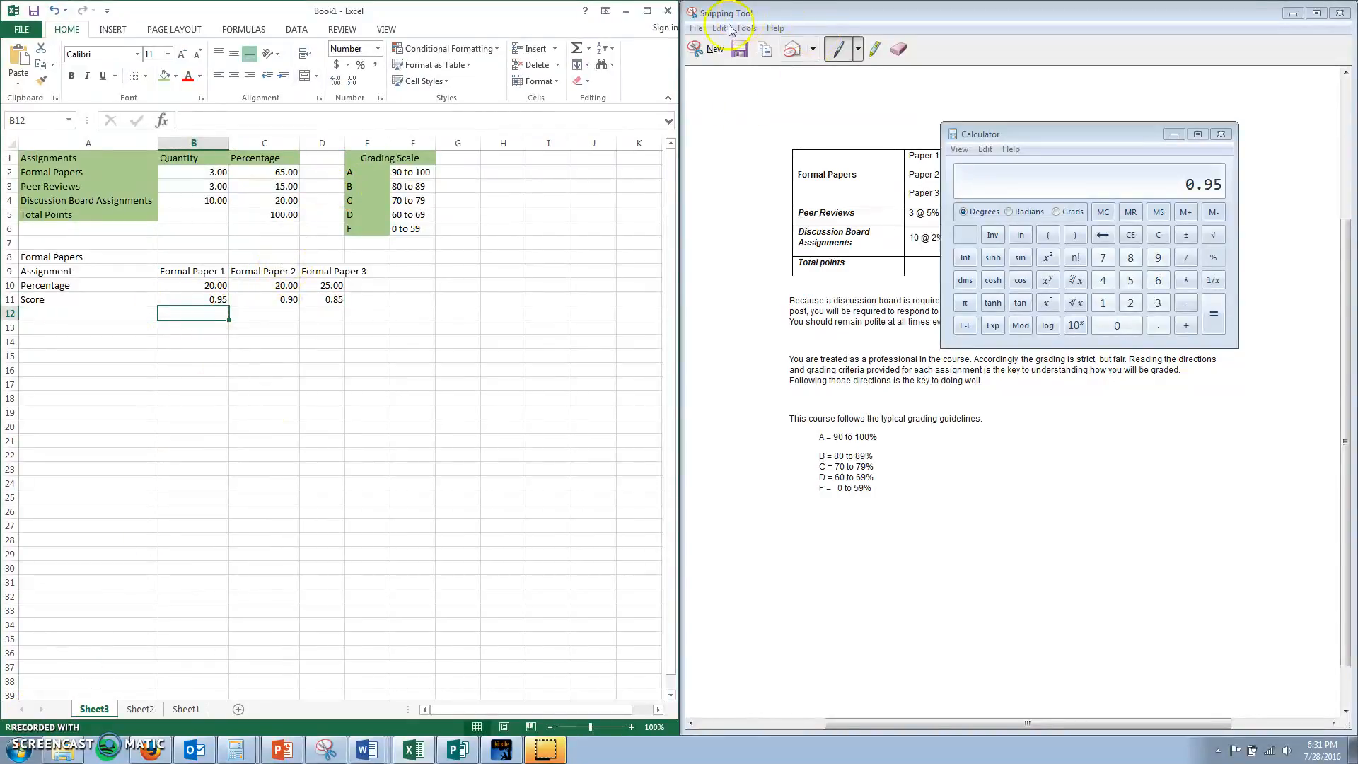
# - Maximize the Excel window and enter the label Average in A12
pyautogui.click(647, 12)
pyautogui.click(85, 315)
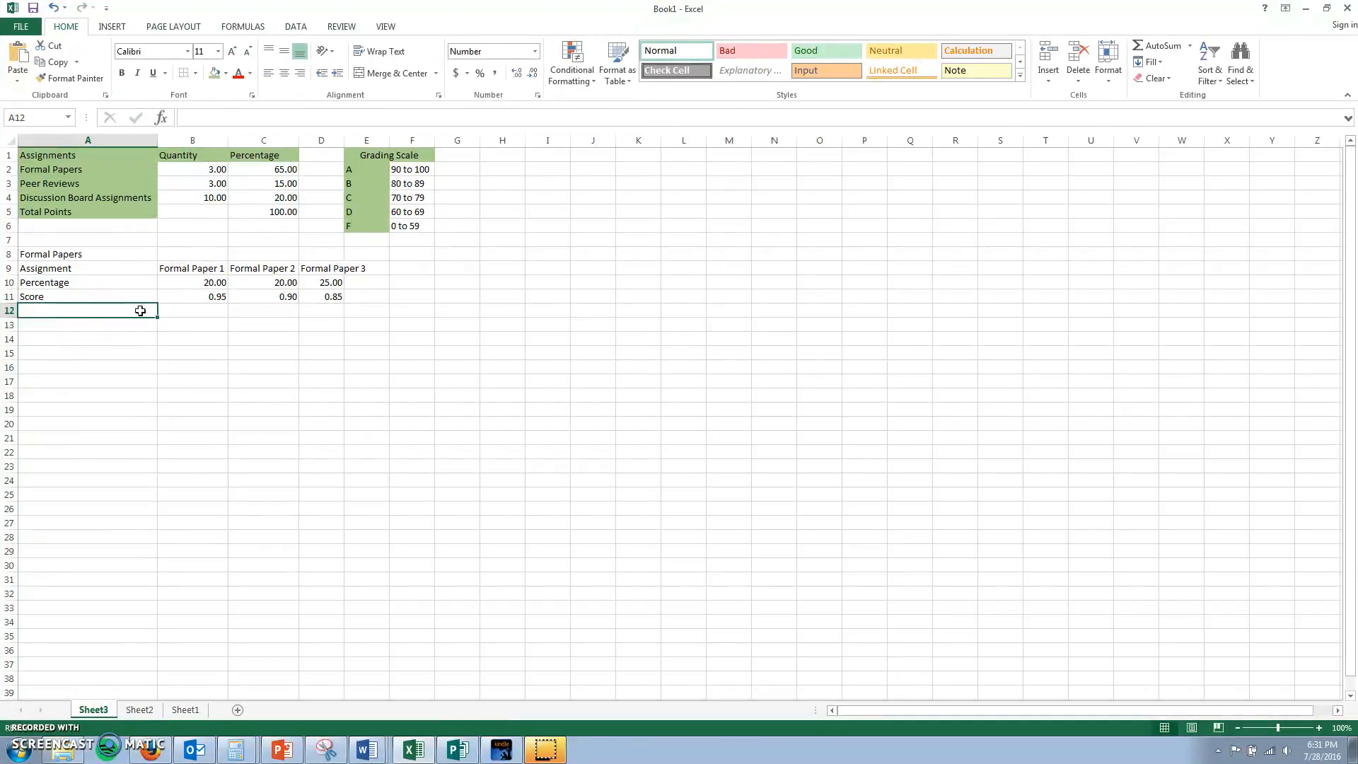
pyautogui.write('Av')
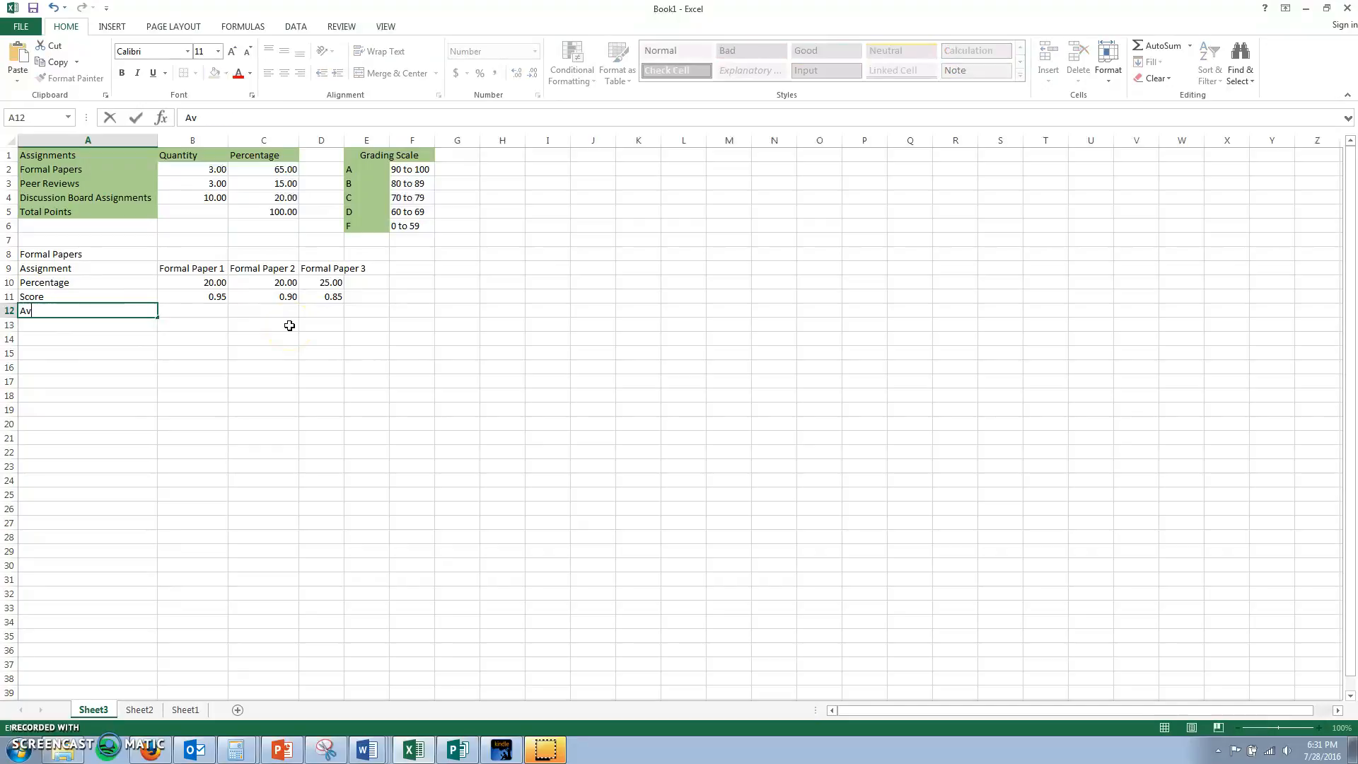
pyautogui.write('erage')
pyautogui.press('Return')
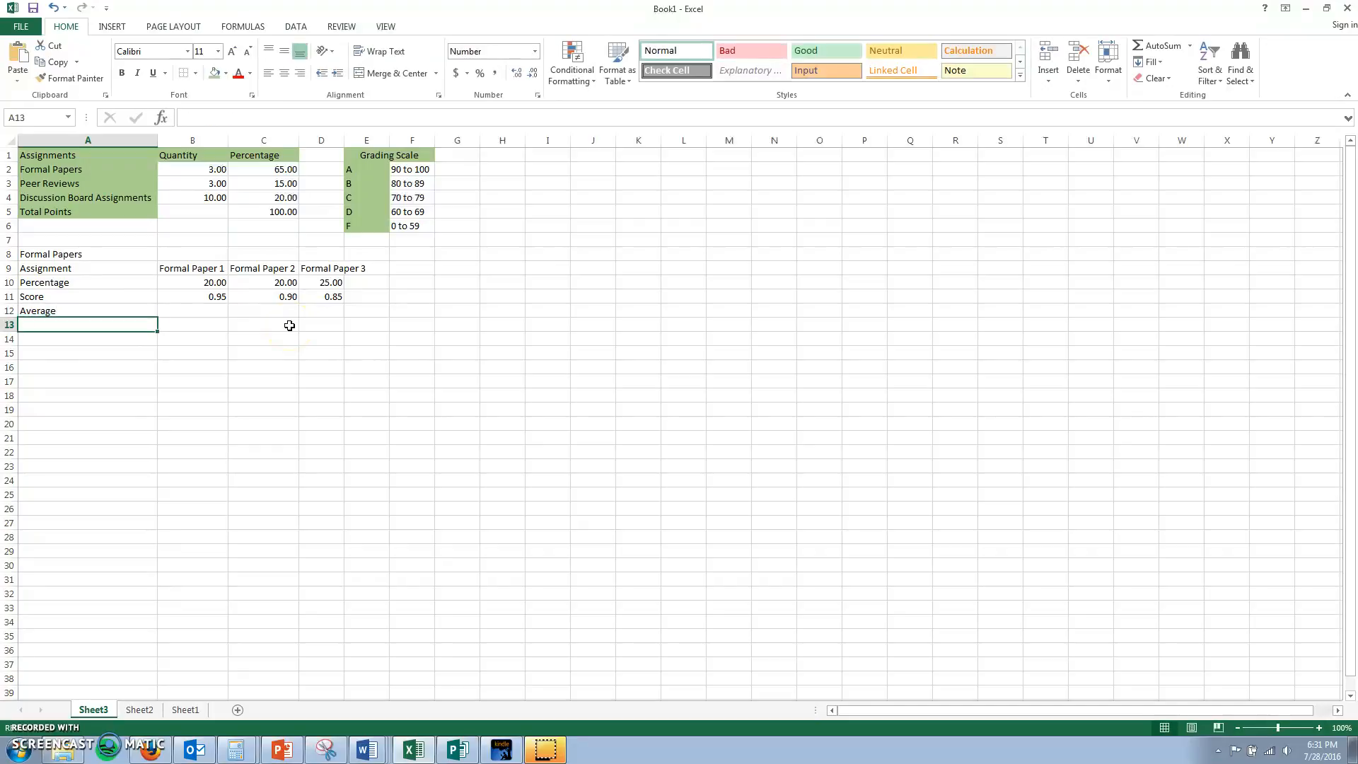
# - Calculate the weighted formal paper average in B12 with the formula =(B11*B10+C11*C10+D11*D10)/C2
pyautogui.click(202, 308)
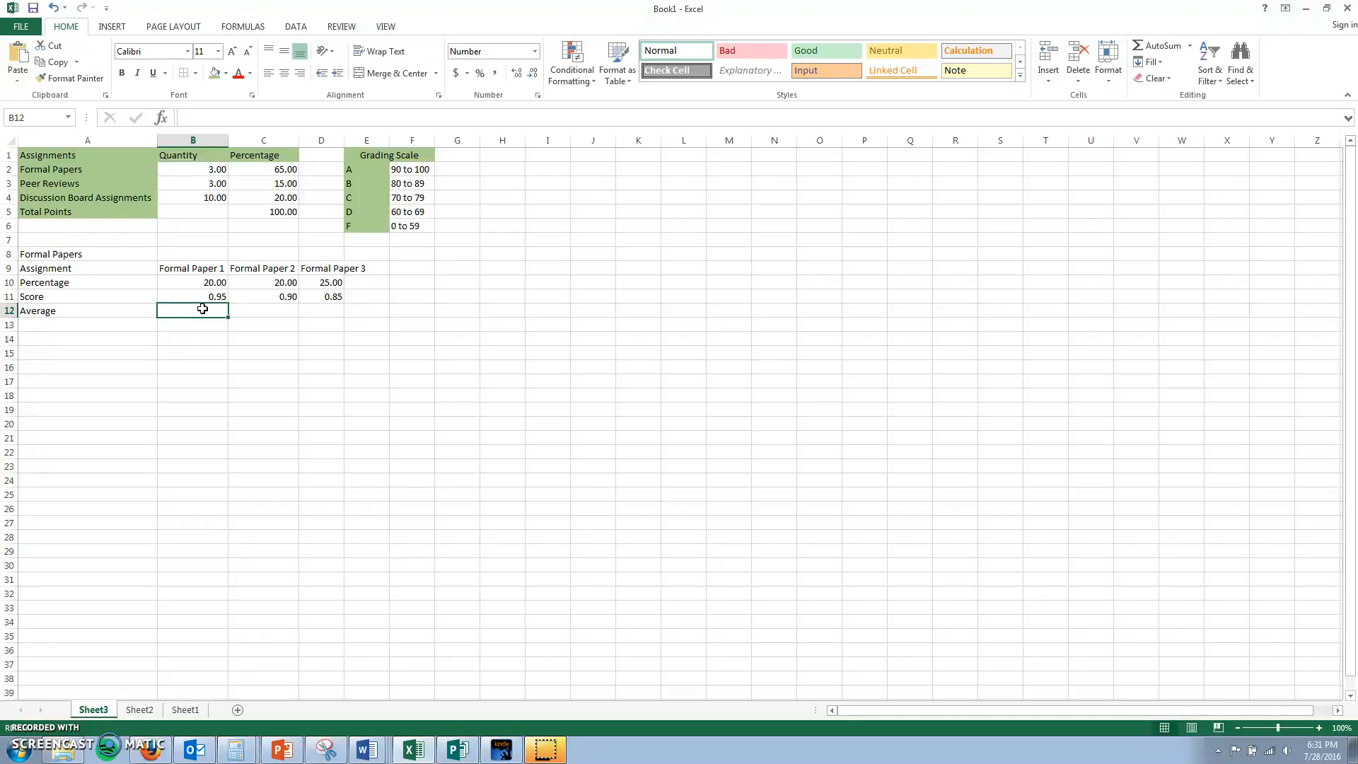
pyautogui.write('=(')
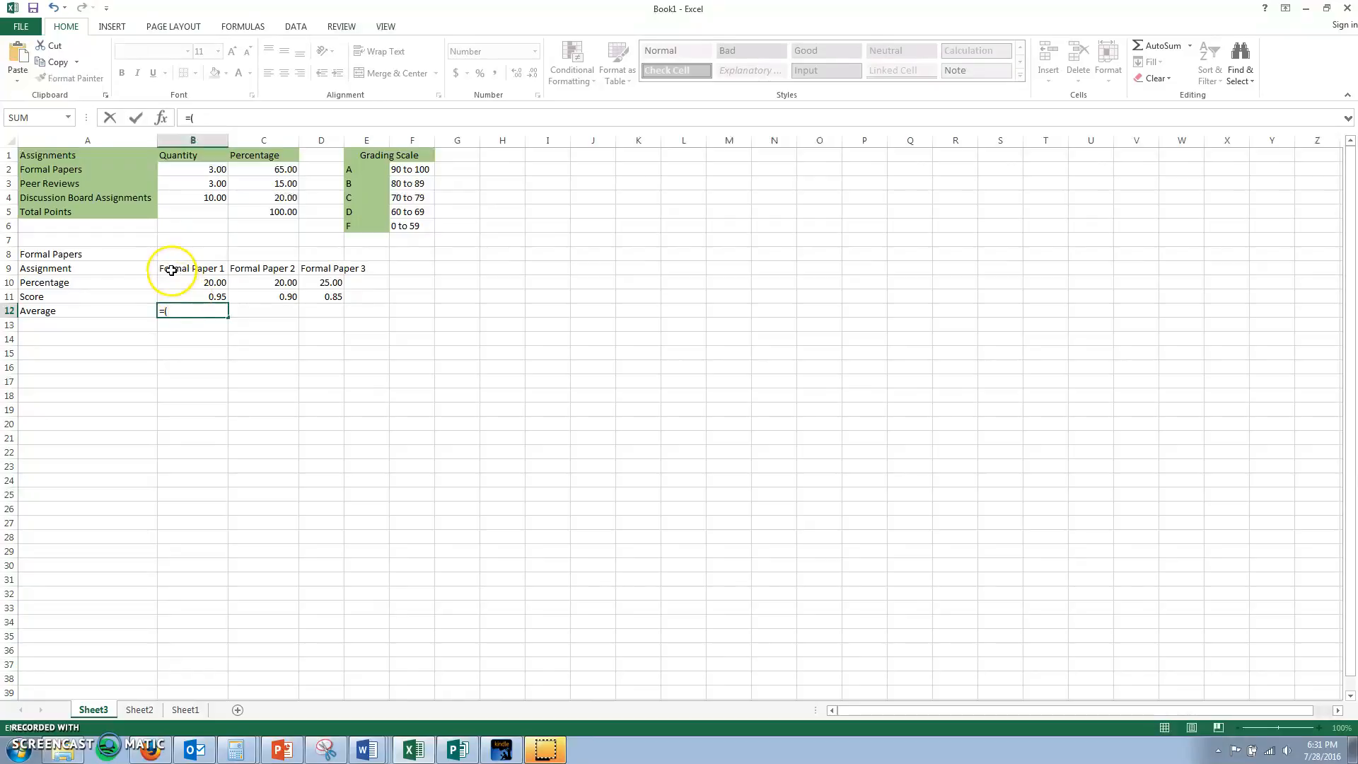
pyautogui.click(204, 296)
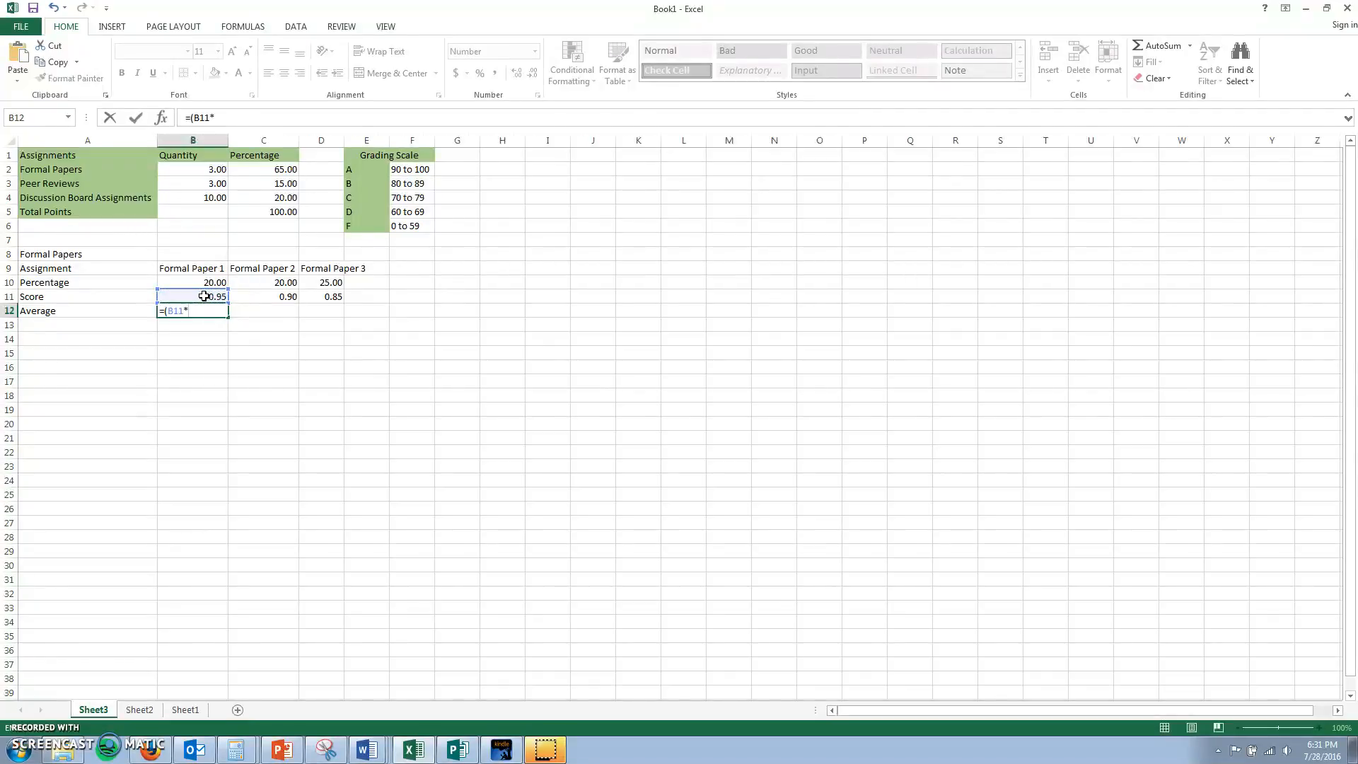
pyautogui.click(207, 282)
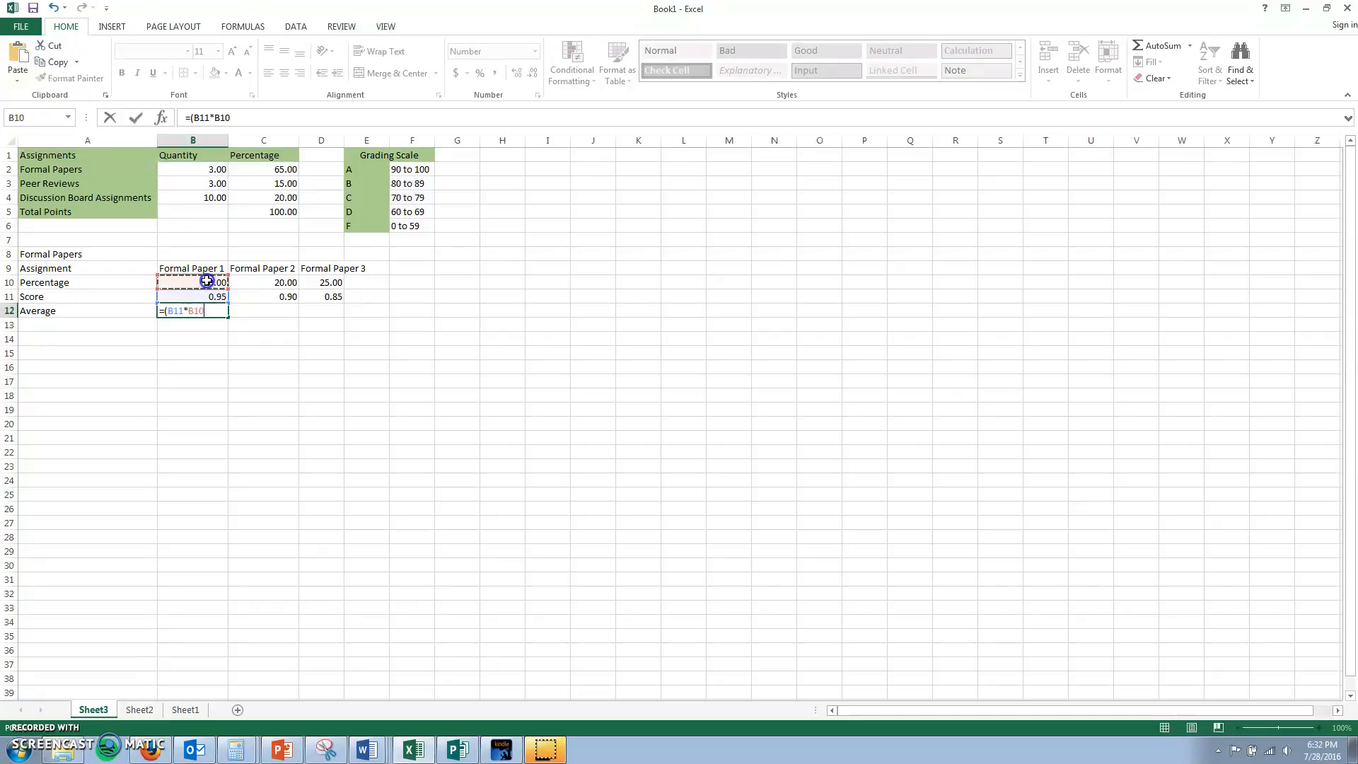
pyautogui.write('+')
pyautogui.click(340, 285)
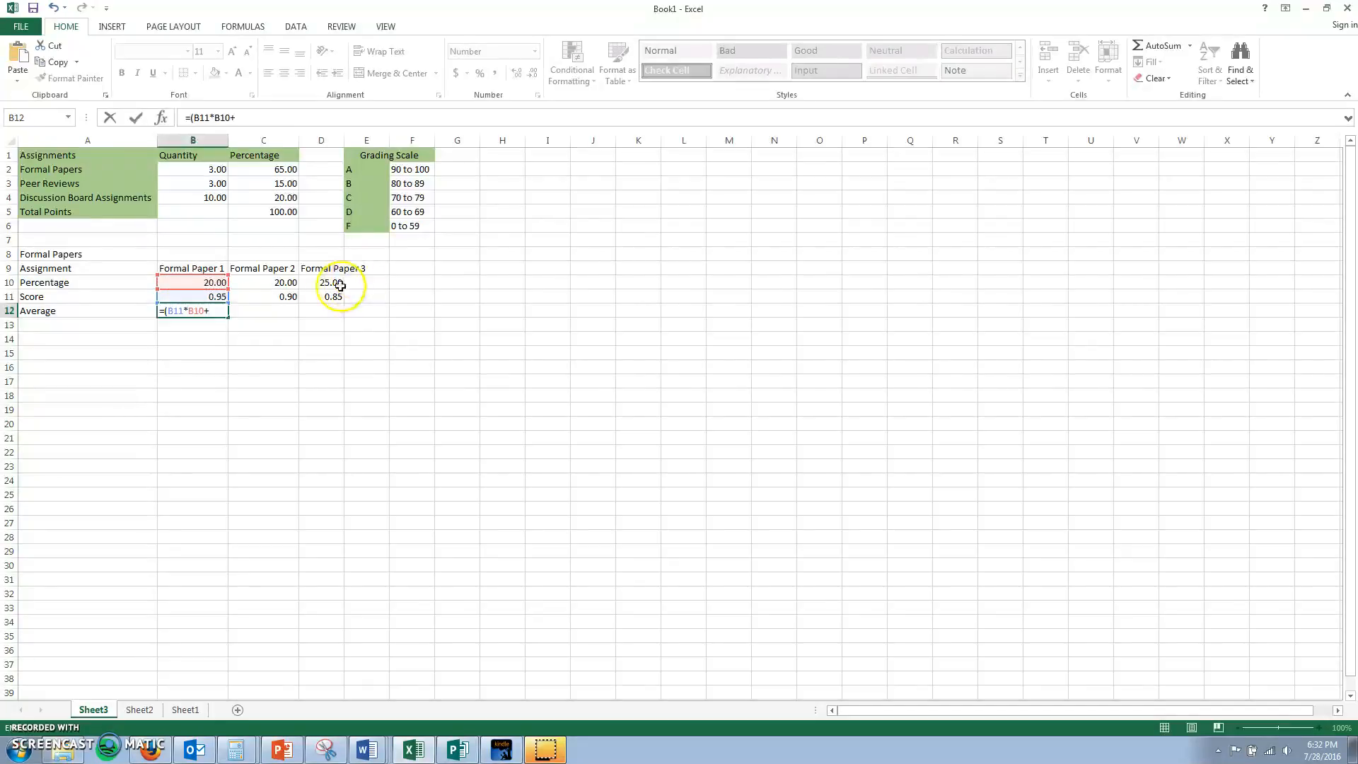
pyautogui.click(281, 296)
pyautogui.write('*')
pyautogui.click(284, 281)
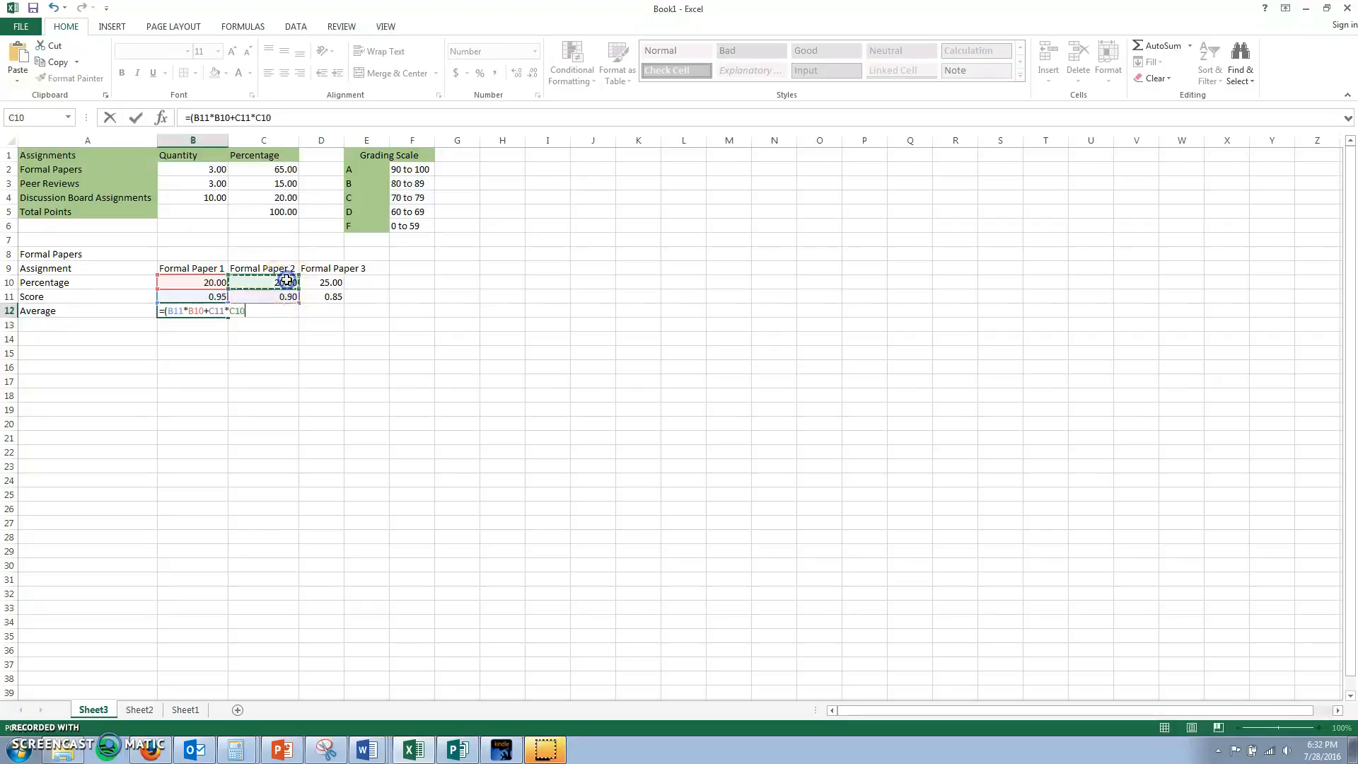
pyautogui.write('+')
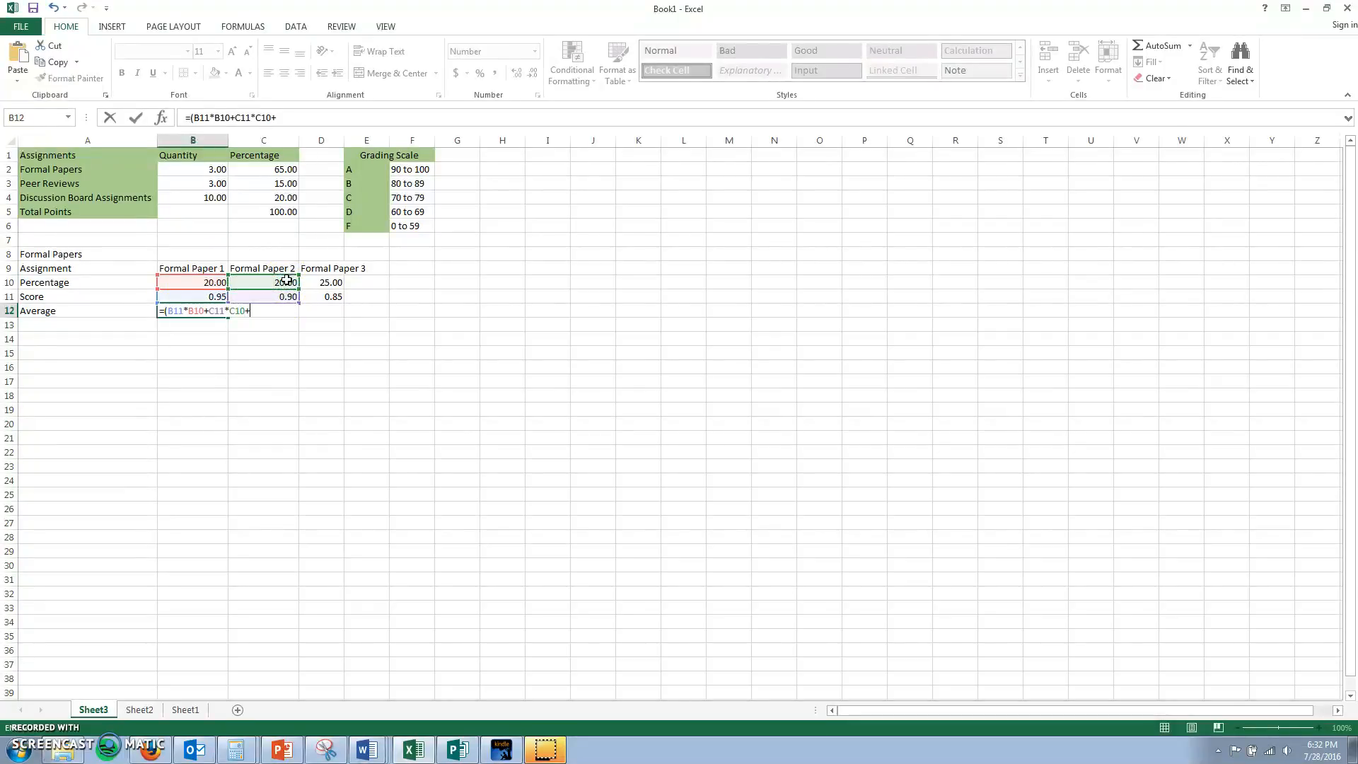
pyautogui.click(336, 298)
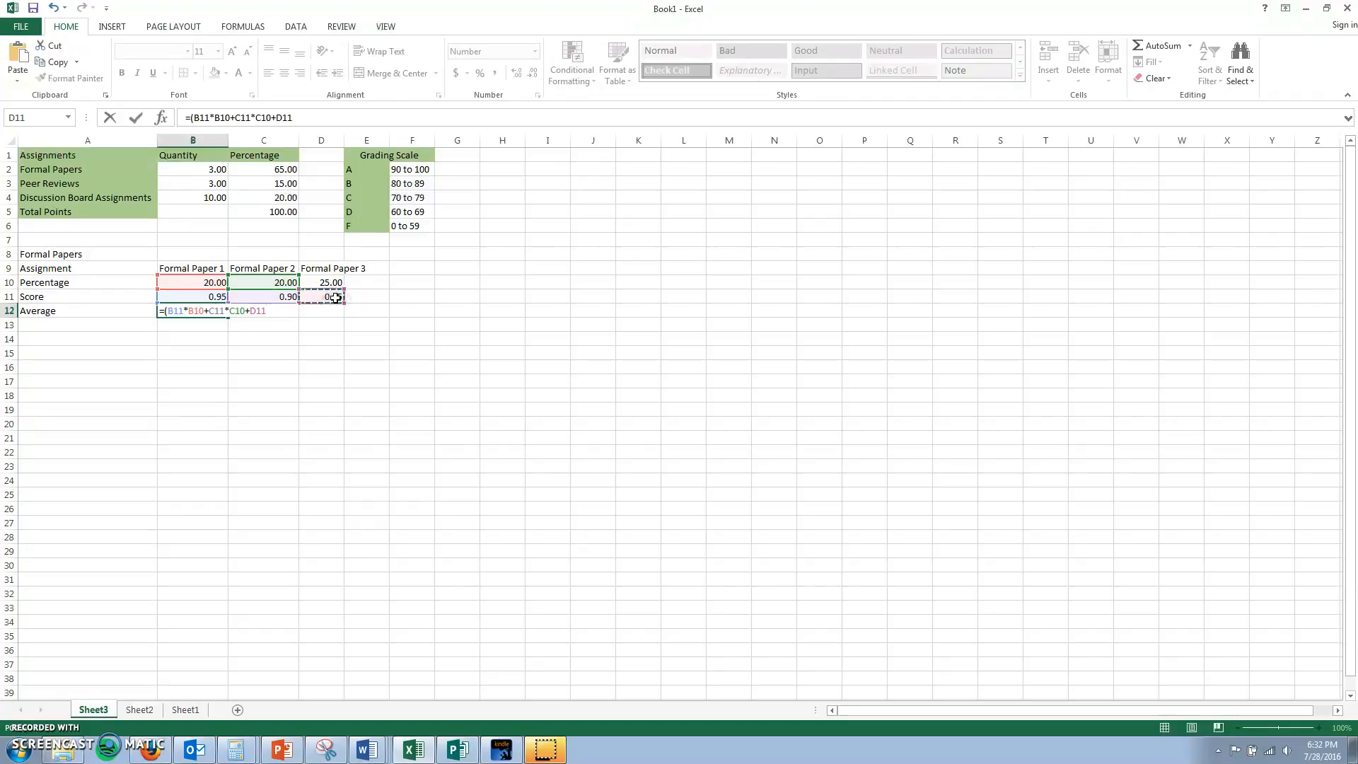
pyautogui.write('*')
pyautogui.click(320, 282)
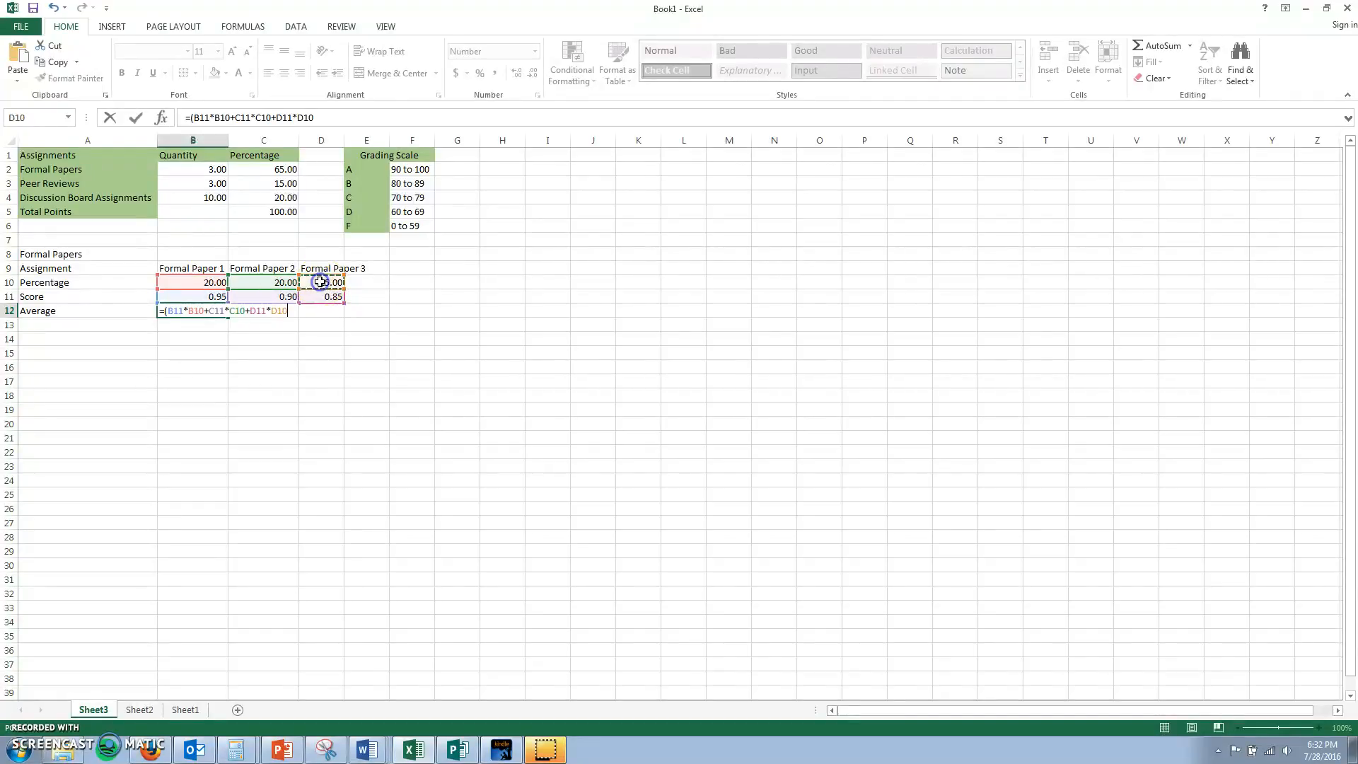
pyautogui.write(')/')
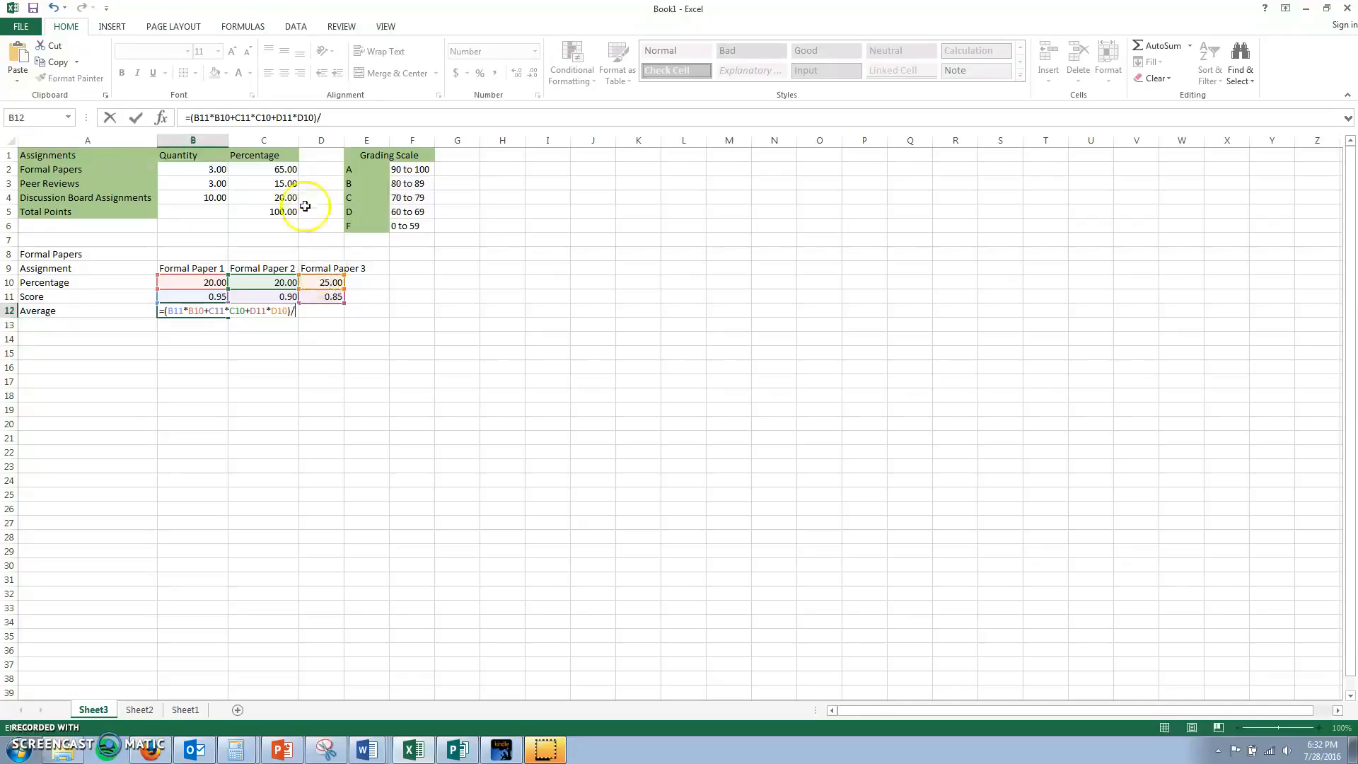
pyautogui.click(288, 170)
pyautogui.press('Return')
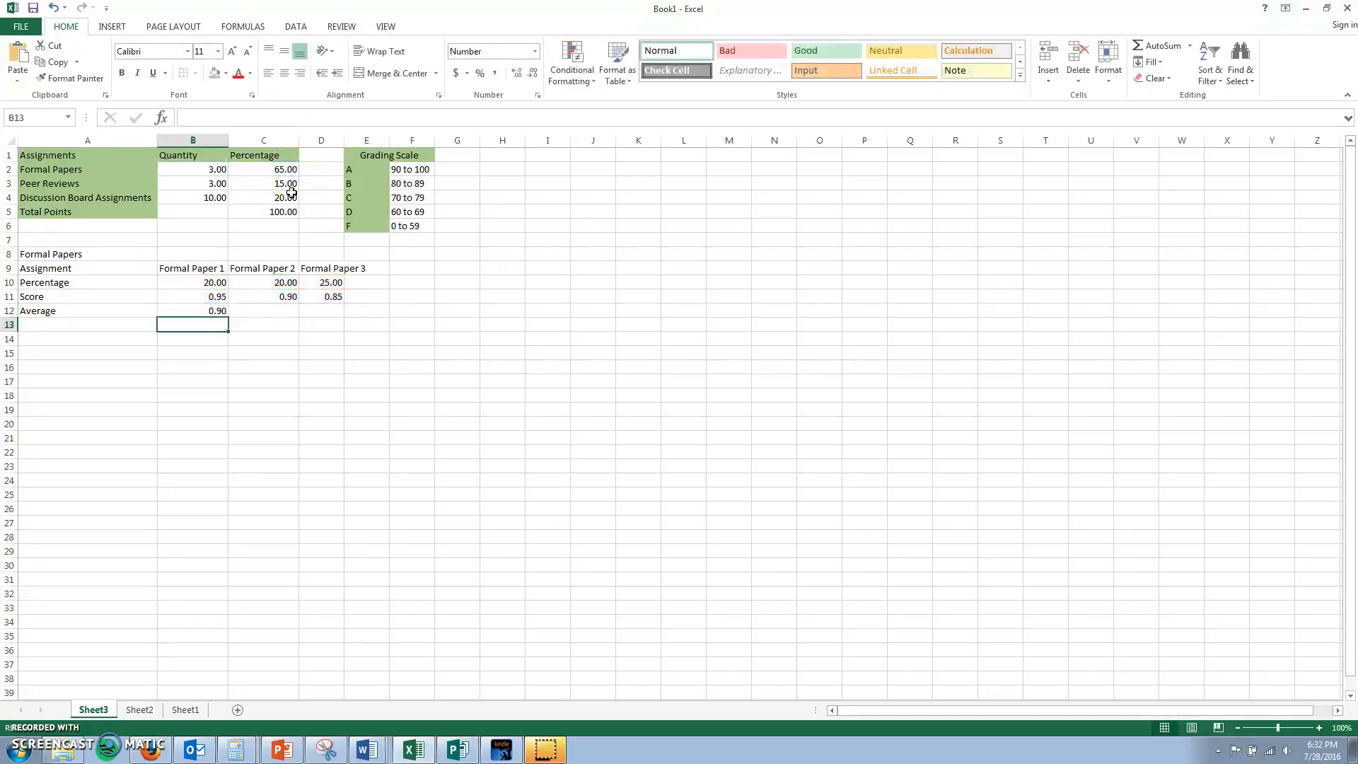
pyautogui.click(213, 311)
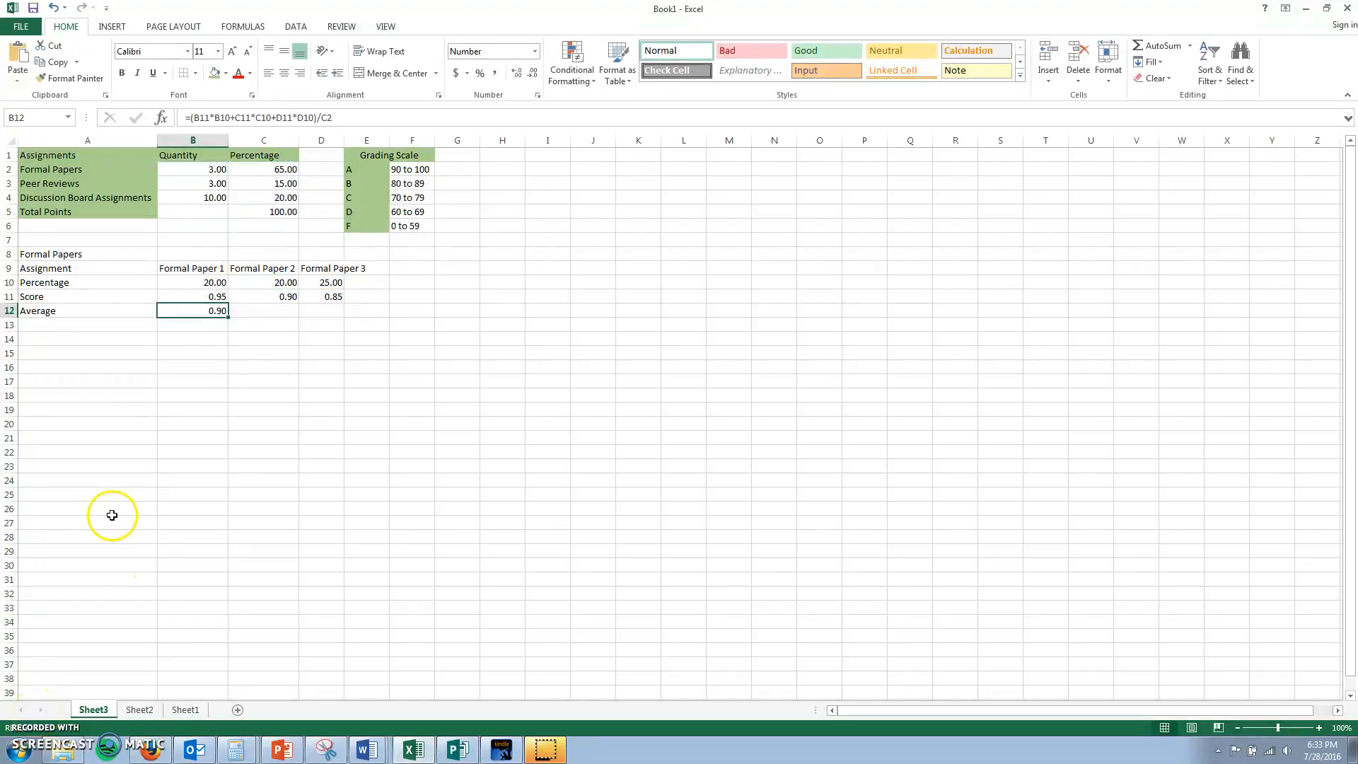
# - Autofit the widths of columns A through D to their contents
pyautogui.doubleClick(158, 140)
pyautogui.doubleClick(228, 143)
pyautogui.doubleClick(298, 140)
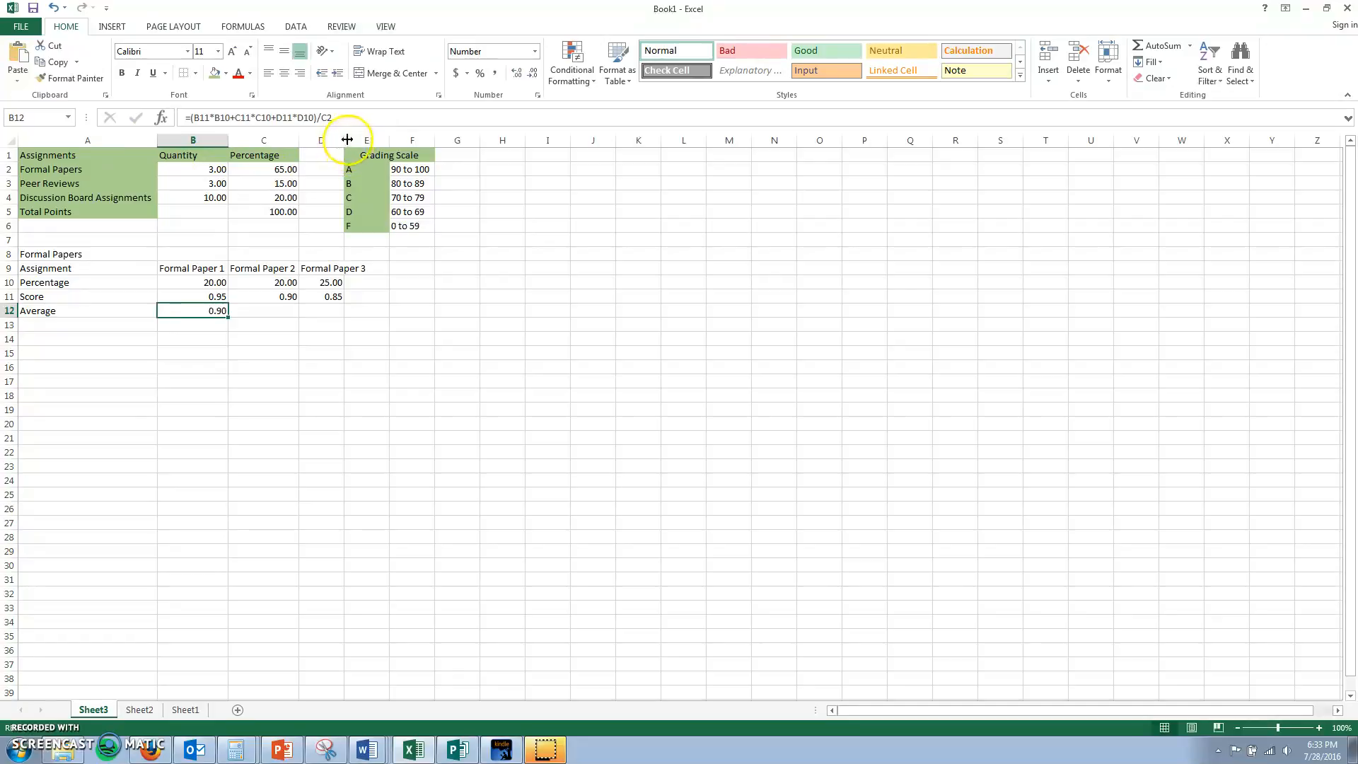
pyautogui.doubleClick(343, 140)
# - Apply the green fill to the Formal Papers labels in A8:A12 and the paper names in B9:D9
pyautogui.moveTo(127, 299); pyautogui.dragTo(122, 255)
pyautogui.moveTo(97, 315); pyautogui.dragTo(332, 265)
pyautogui.click(214, 76)
pyautogui.click(213, 73)
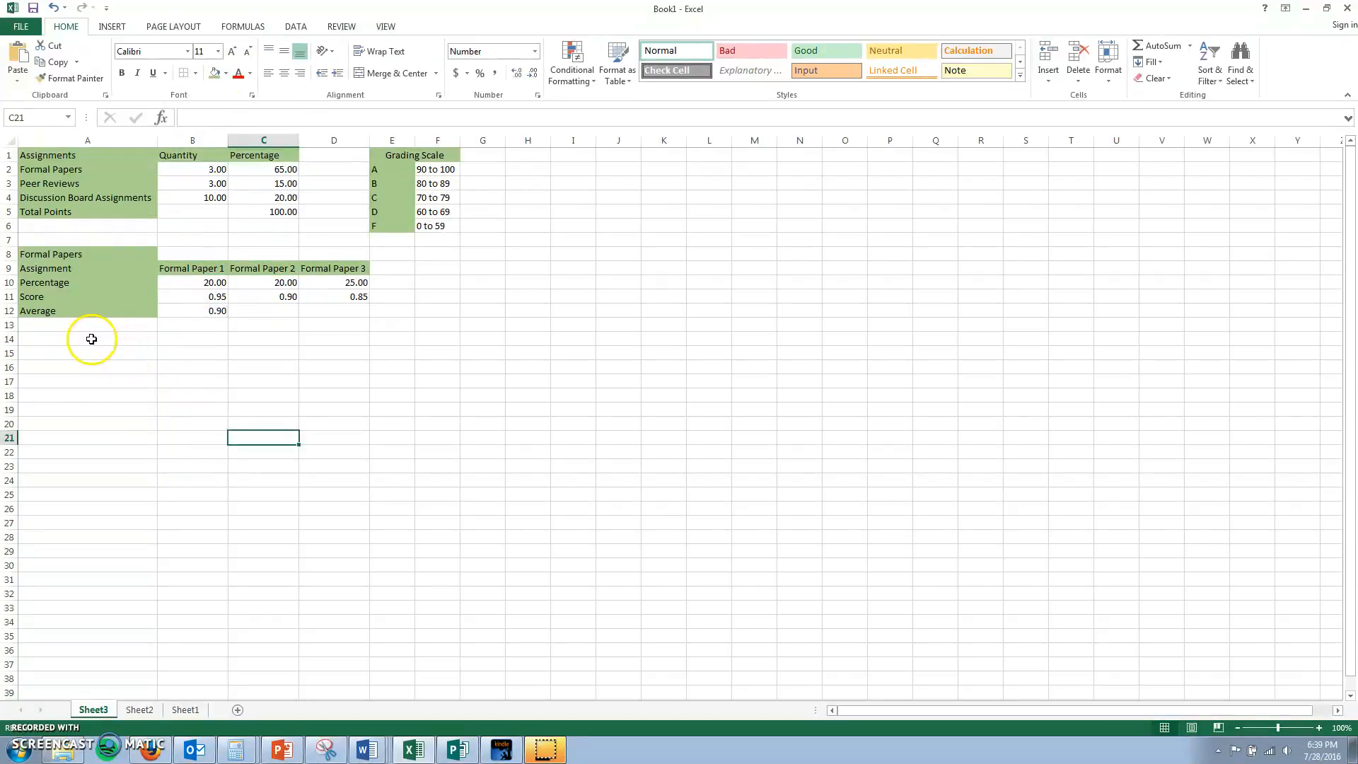
# - Enter the labels Peer Reviews, Assignment, Percentage, Score and Average down A14:A18
pyautogui.click(92, 339)
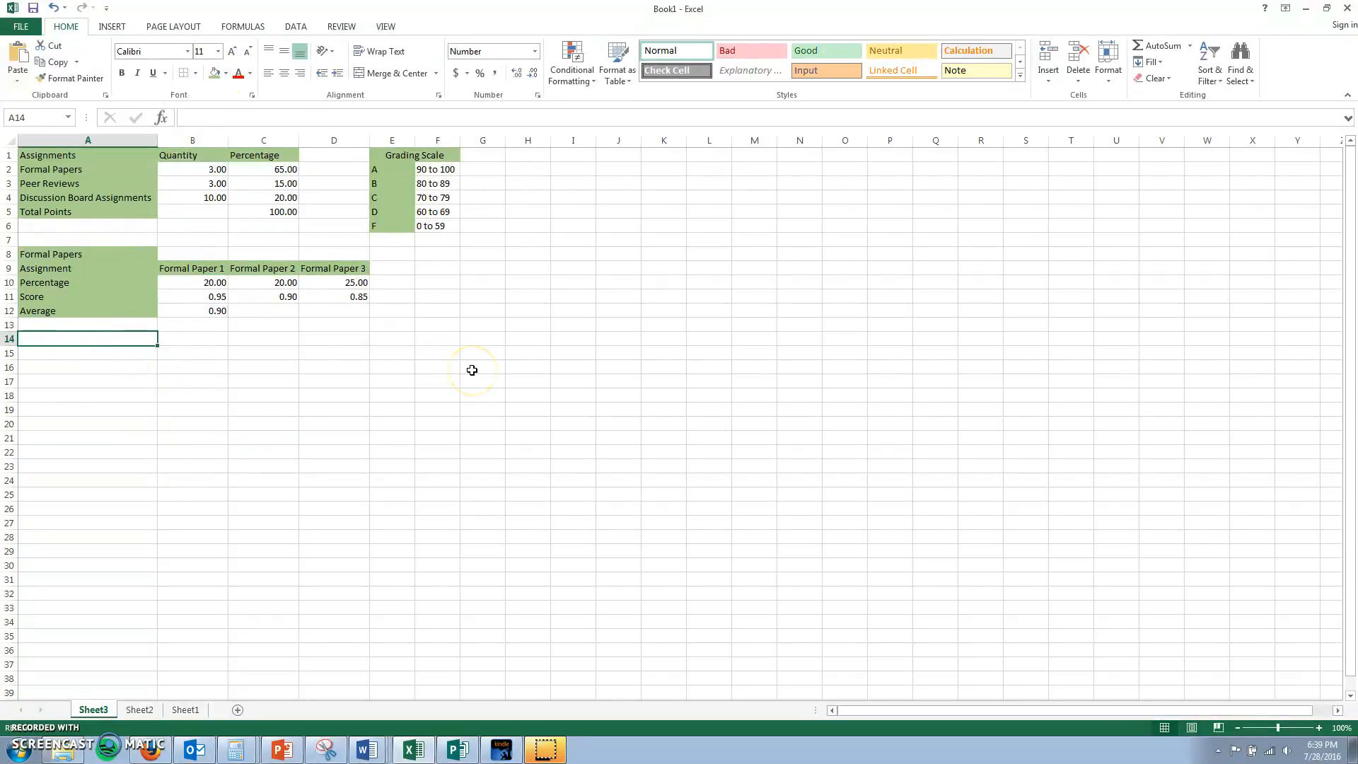
pyautogui.write('Peer Reviews')
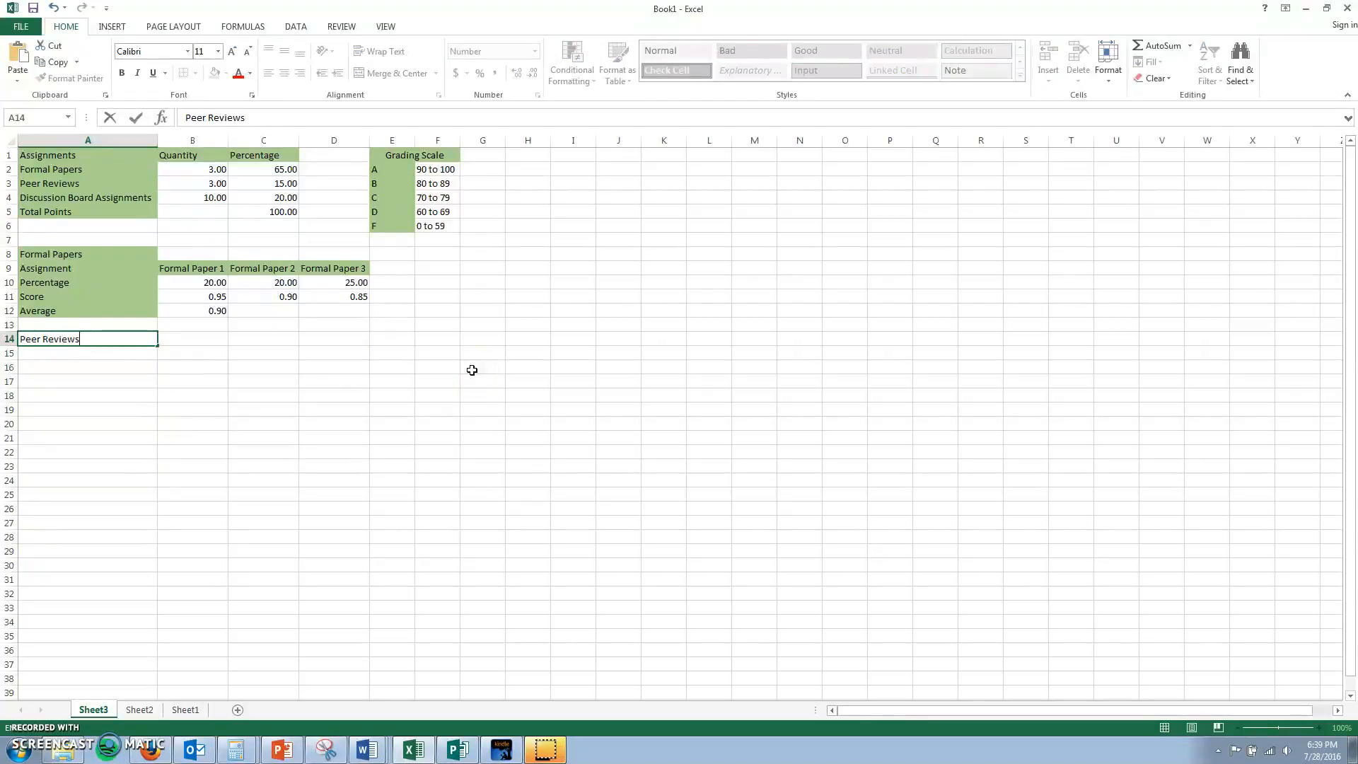
pyautogui.press('Return')
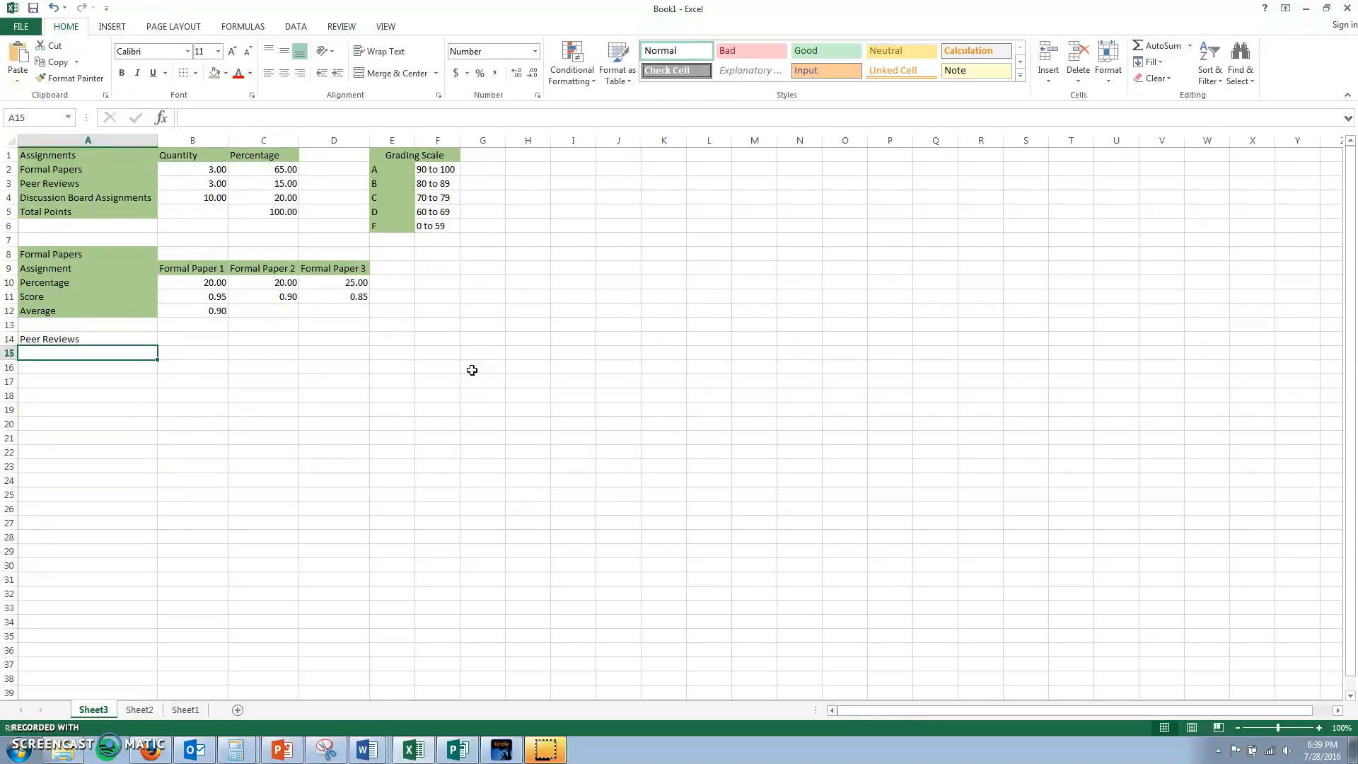
pyautogui.write('Assignment')
pyautogui.press('Return')
pyautogui.write('Perc')
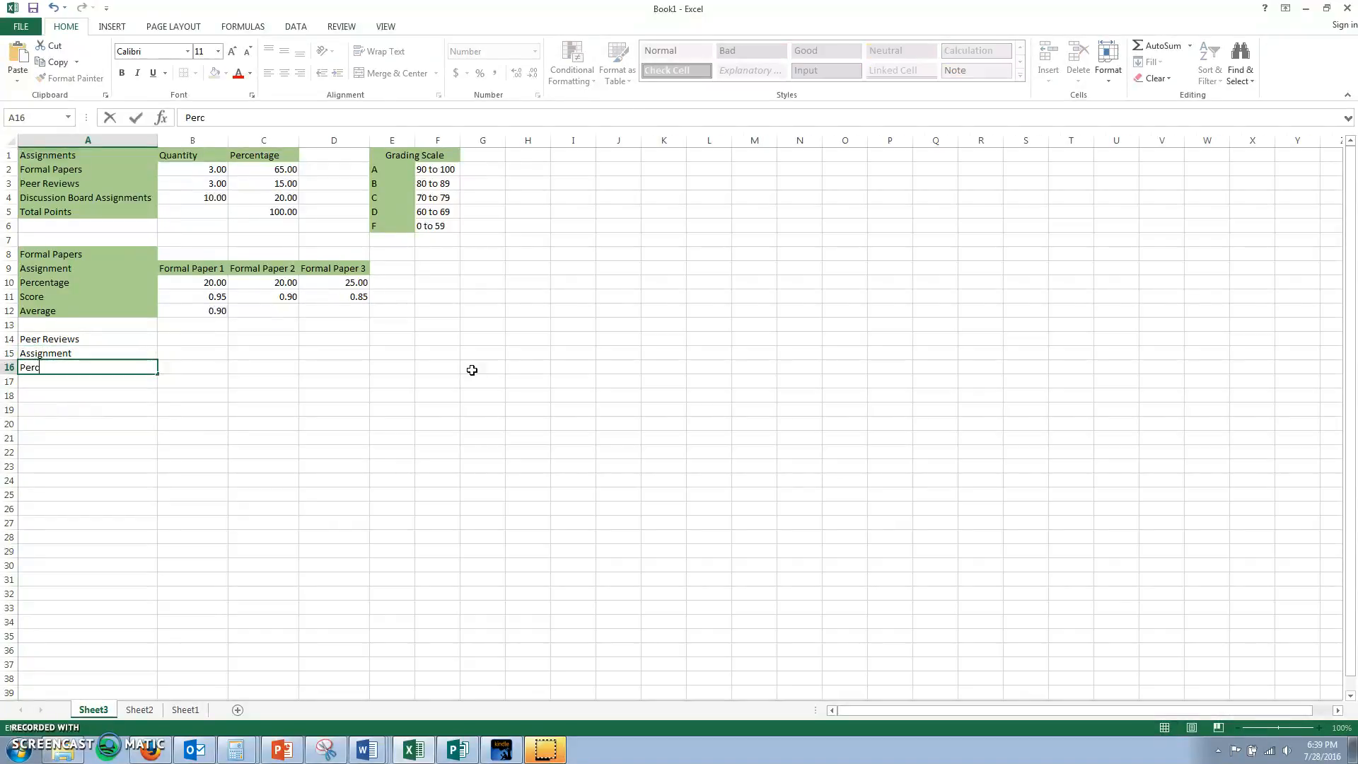
pyautogui.write('entage')
pyautogui.press('Return')
pyautogui.write('Score')
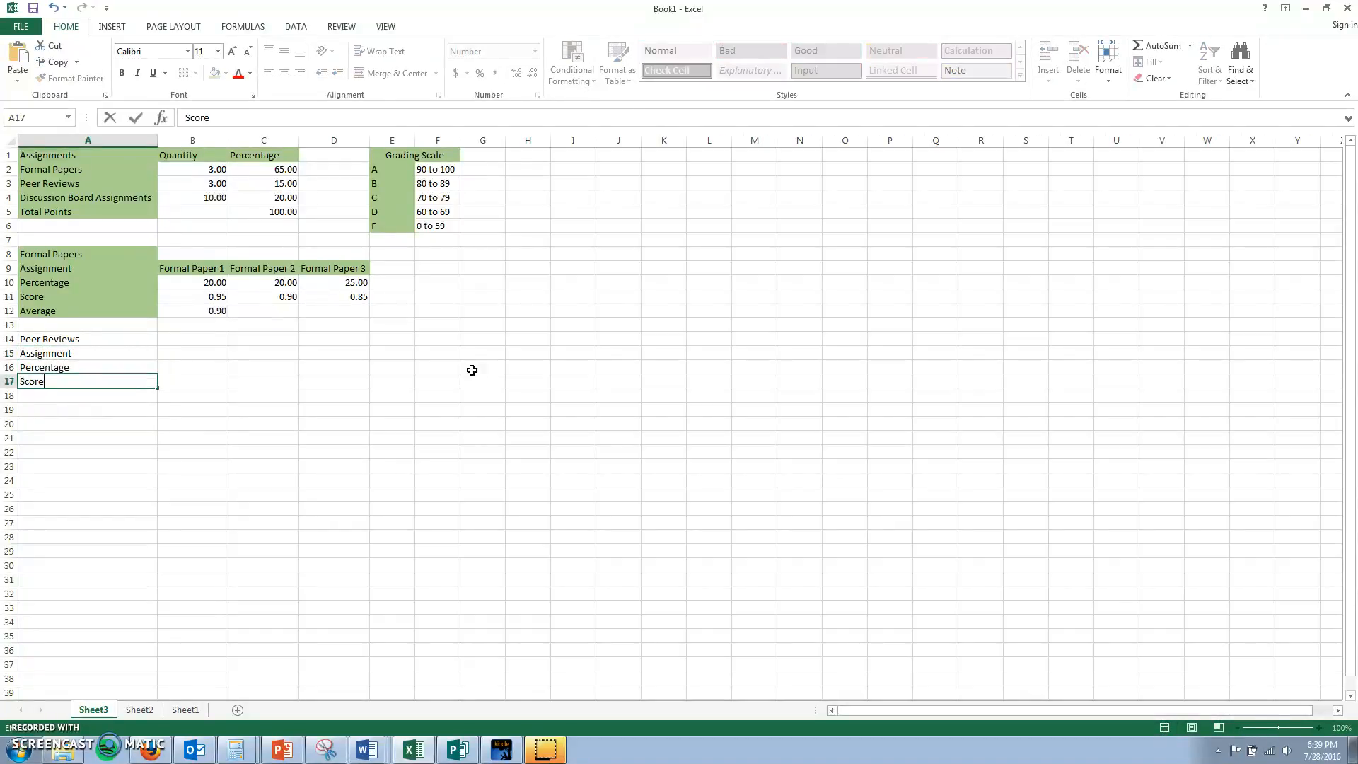
pyautogui.press('Return')
pyautogui.write('Average')
pyautogui.press('Return')
# - Enter the assignment names Peer Review 1, Peer Review 2 and Peer Review 3 across B15:D15
pyautogui.click(204, 350)
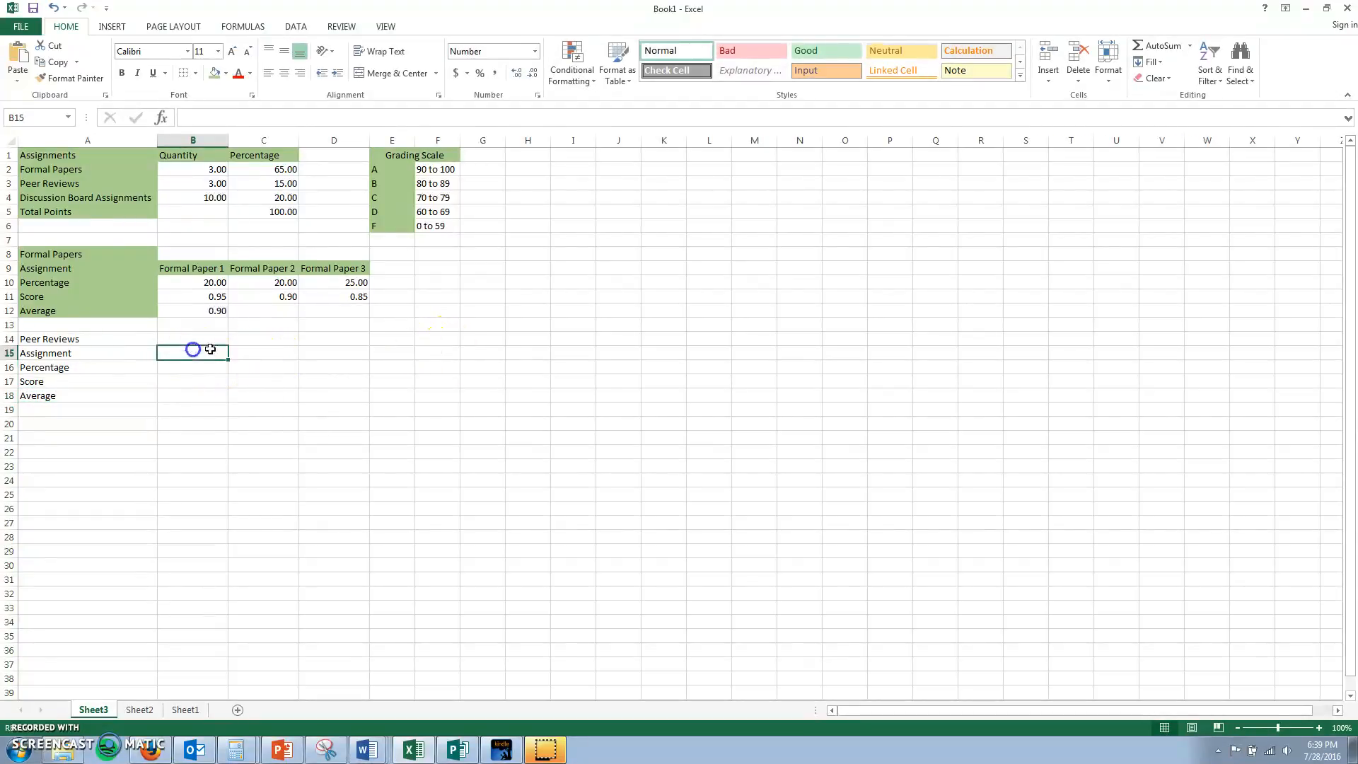
pyautogui.write('Peer Review 1')
pyautogui.click(235, 350)
pyautogui.write('Peer Review 2')
pyautogui.press('Tab')
pyautogui.write('Peer Review')
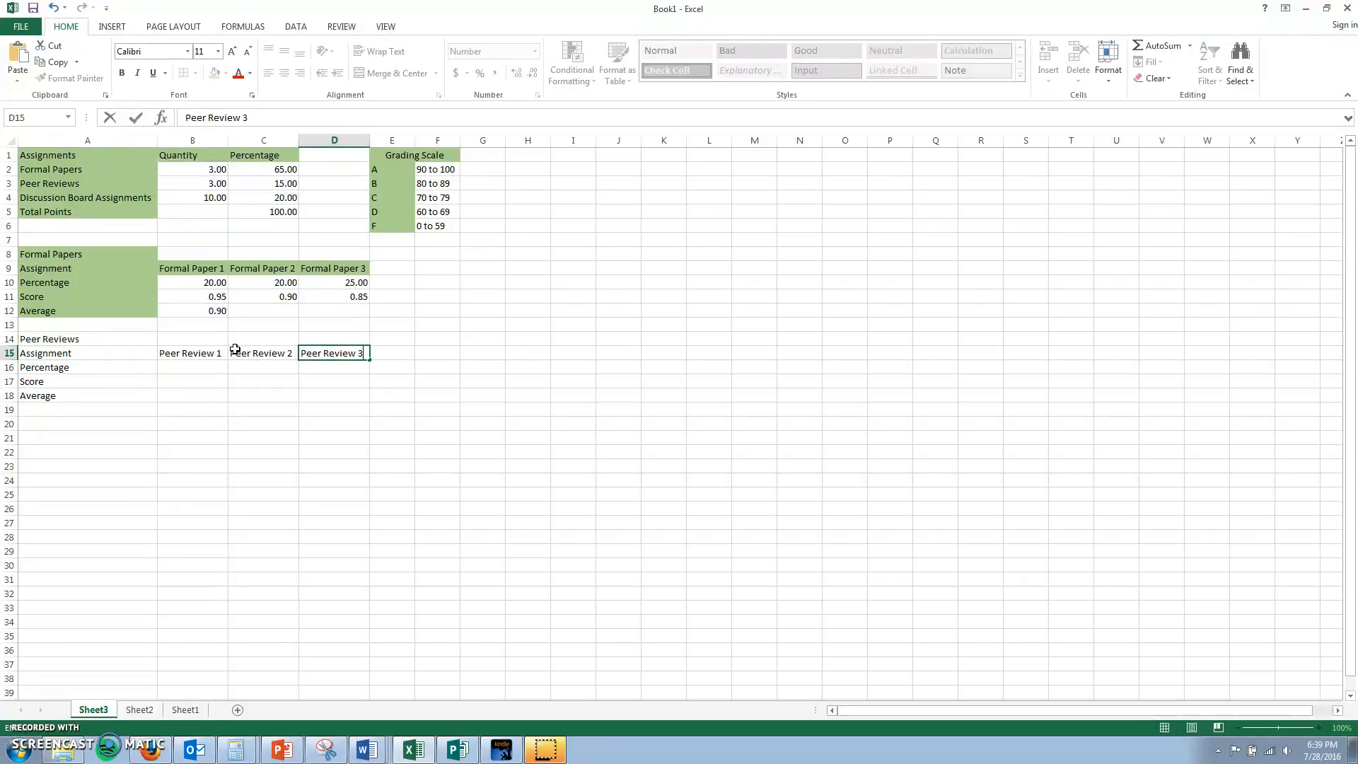
pyautogui.press('Return')
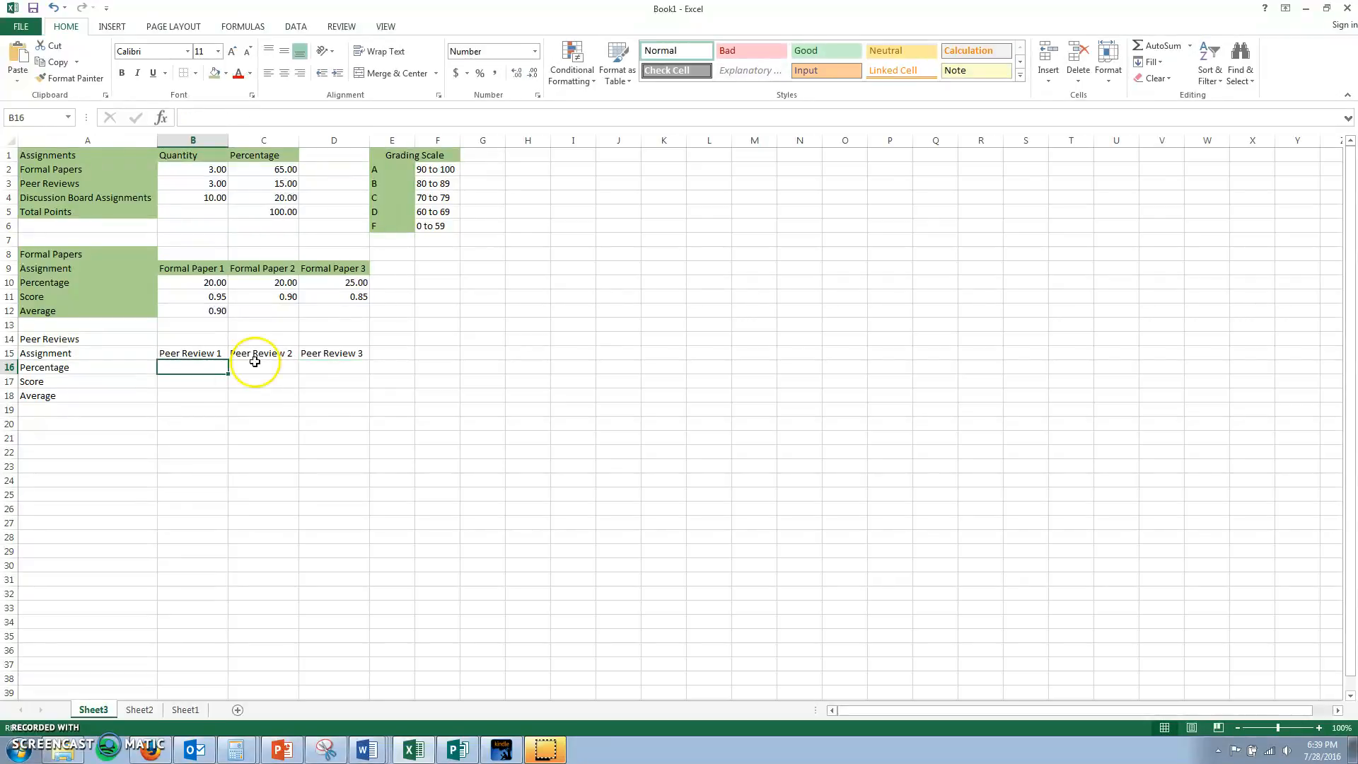
# - Check the peer review weights in the grading policy and enter 5 for each peer review in B16:D16
pyautogui.moveTo(679, 10); pyautogui.dragTo(0, 77)
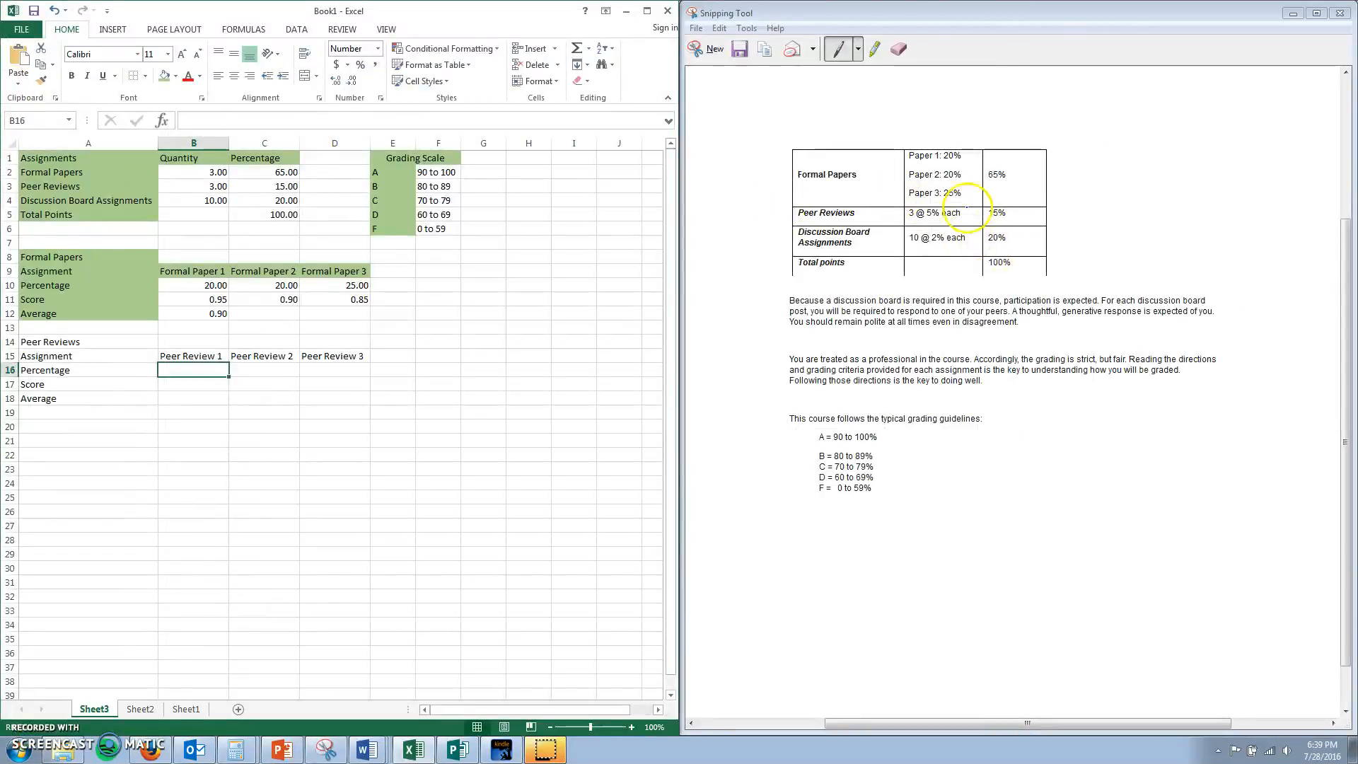
pyautogui.click(647, 12)
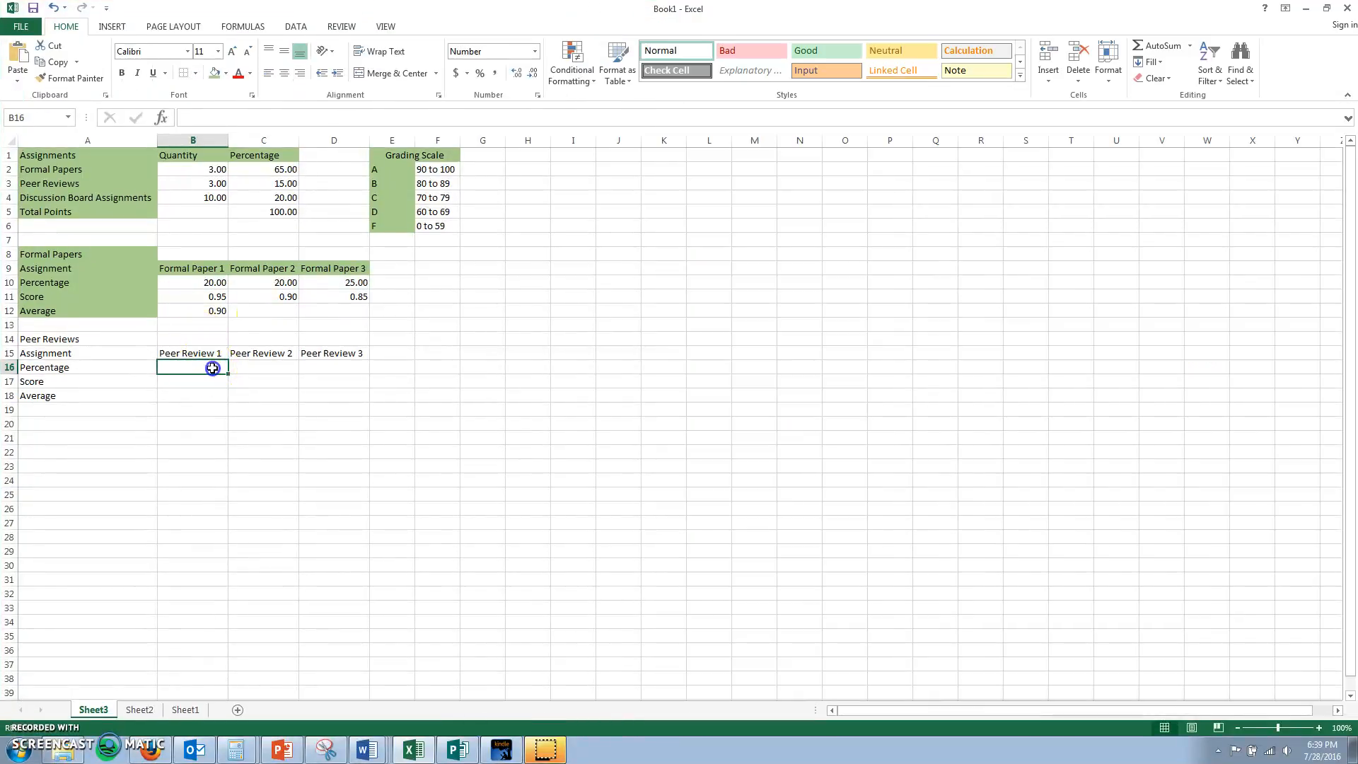
pyautogui.write('5')
pyautogui.press('Tab')
pyautogui.write('5')
pyautogui.press('Tab')
pyautogui.write('5')
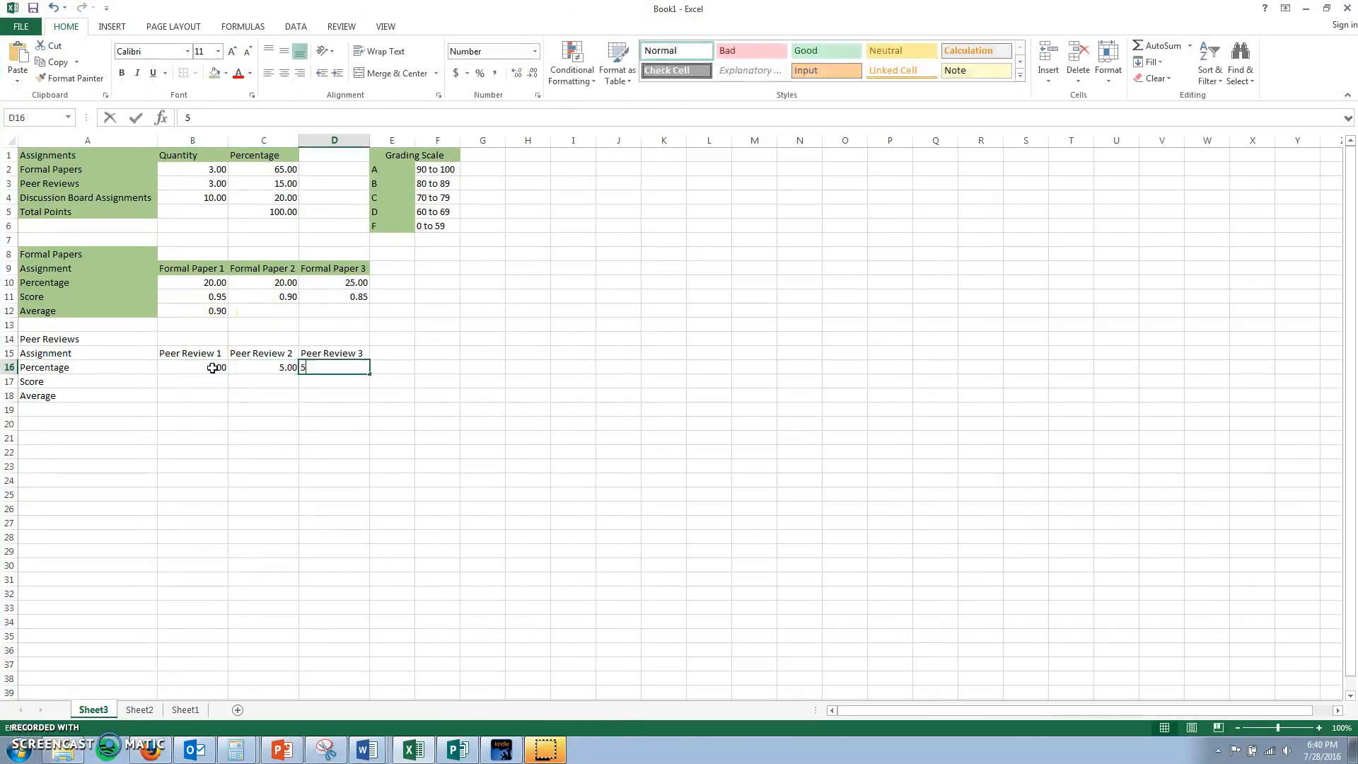
pyautogui.press('Return')
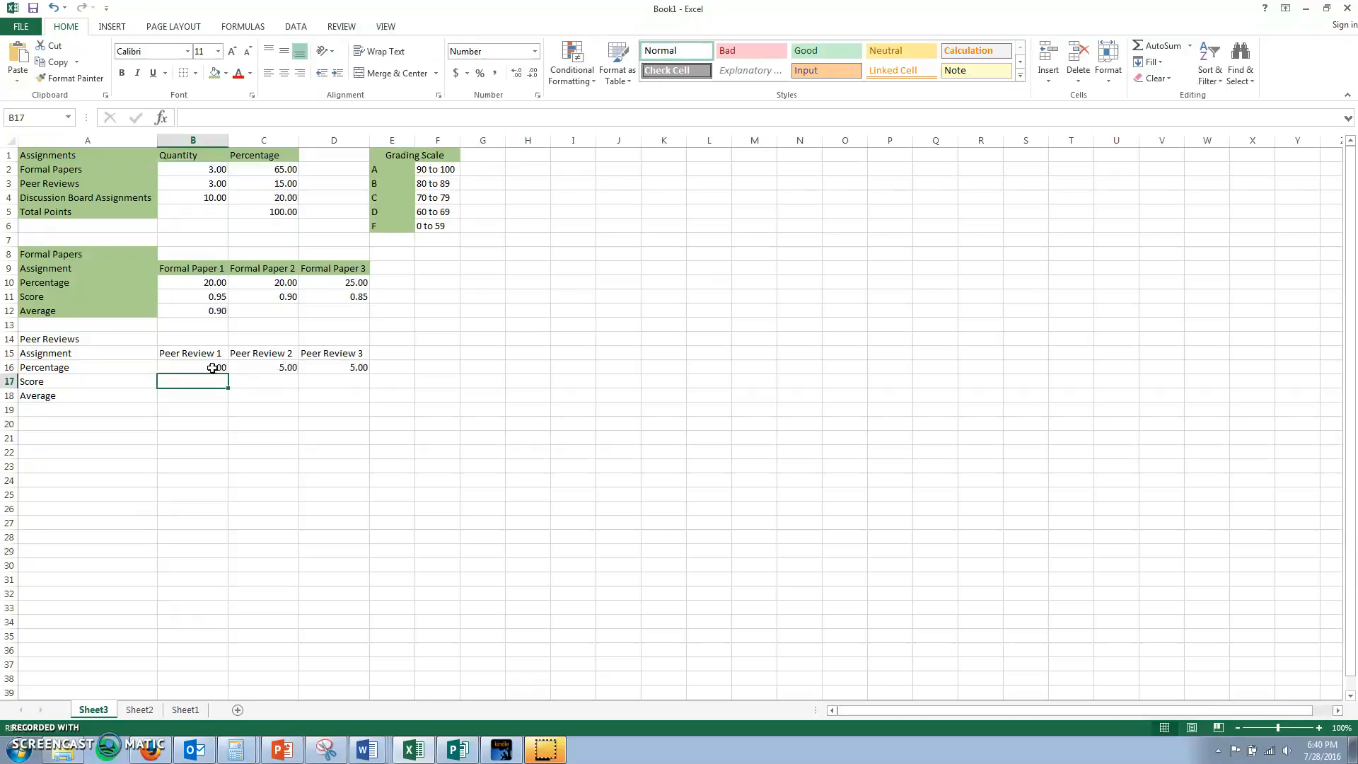
# - Enter the peer review scores 0.90, 0.95 and 0.85 in B17:D17
pyautogui.write('0.90')
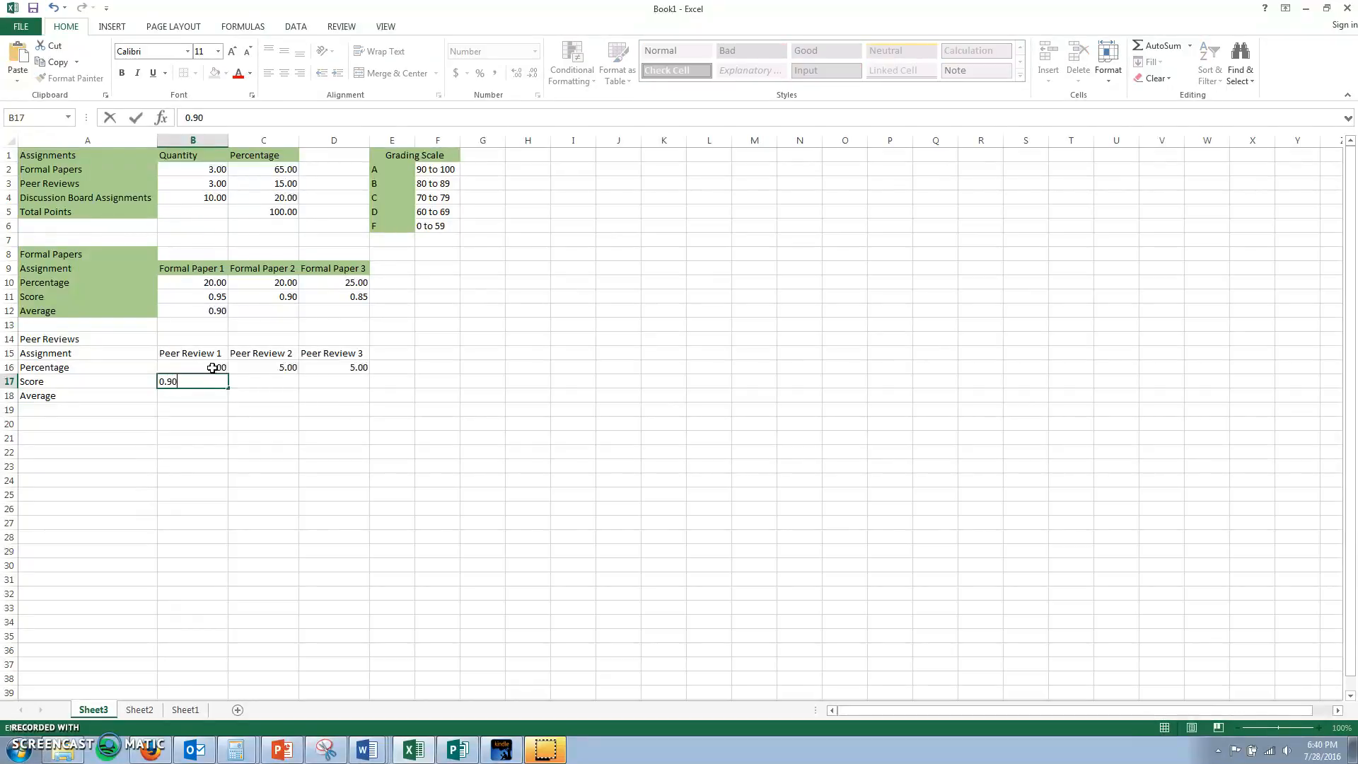
pyautogui.press('Tab')
pyautogui.write('0.95')
pyautogui.press('Tab')
pyautogui.write('0.')
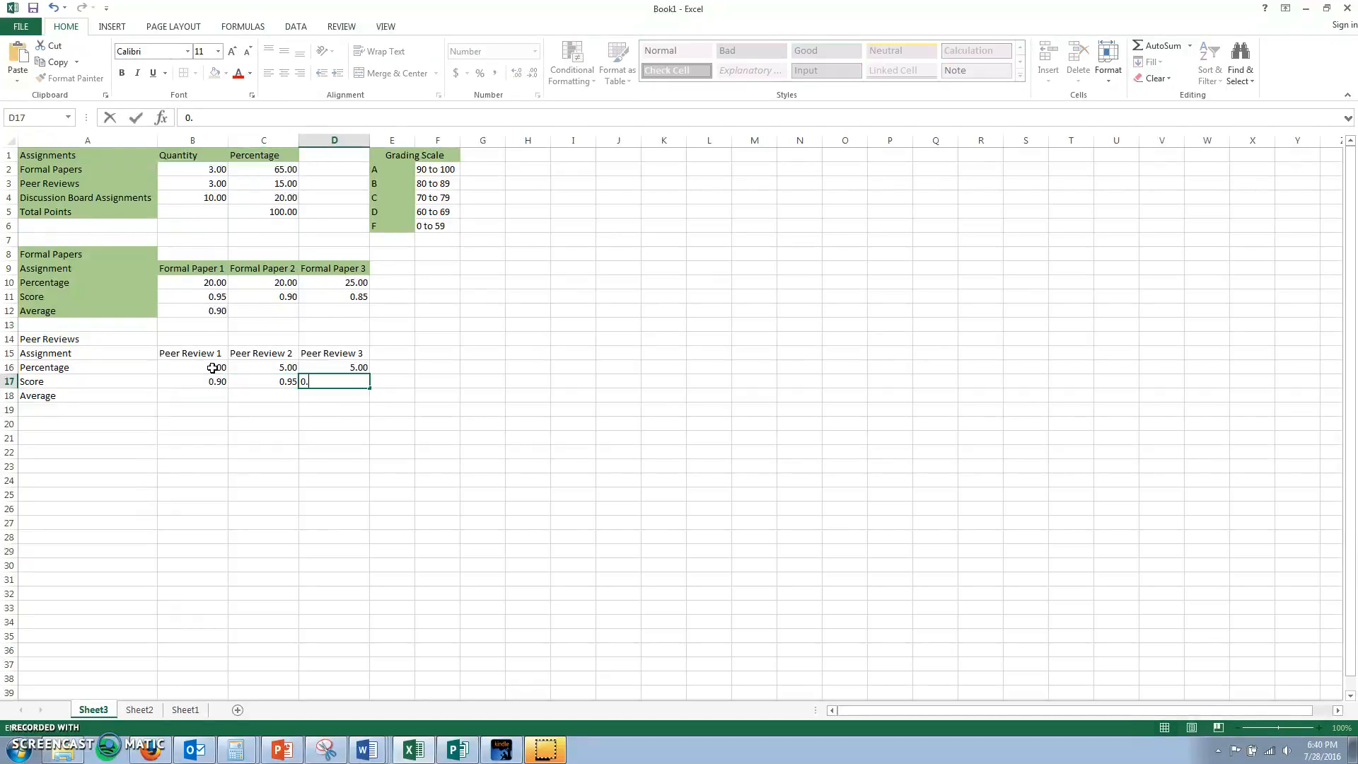
pyautogui.press('Return')
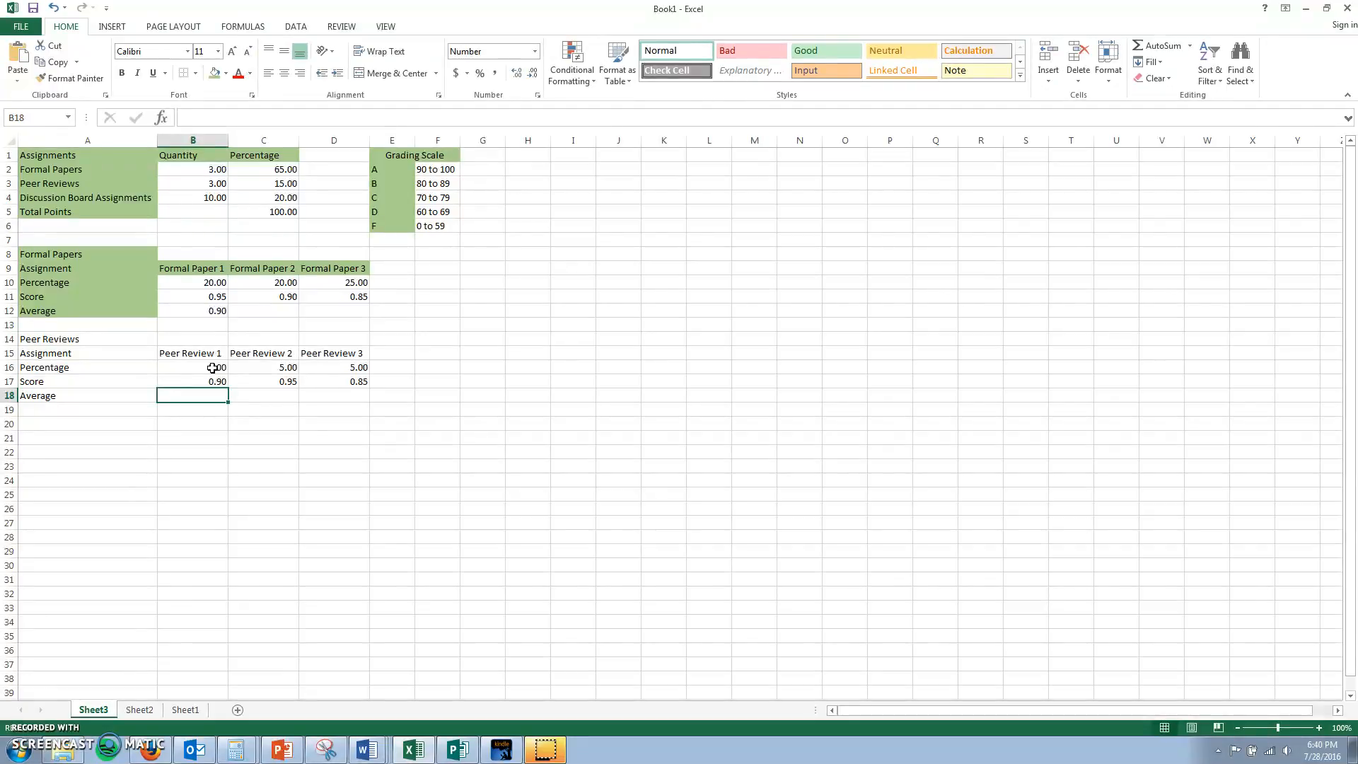
# - Calculate the weighted peer review average in B18 with the formula =(B17*B16+C17*C16+D17*D16)/C3
pyautogui.write('=')
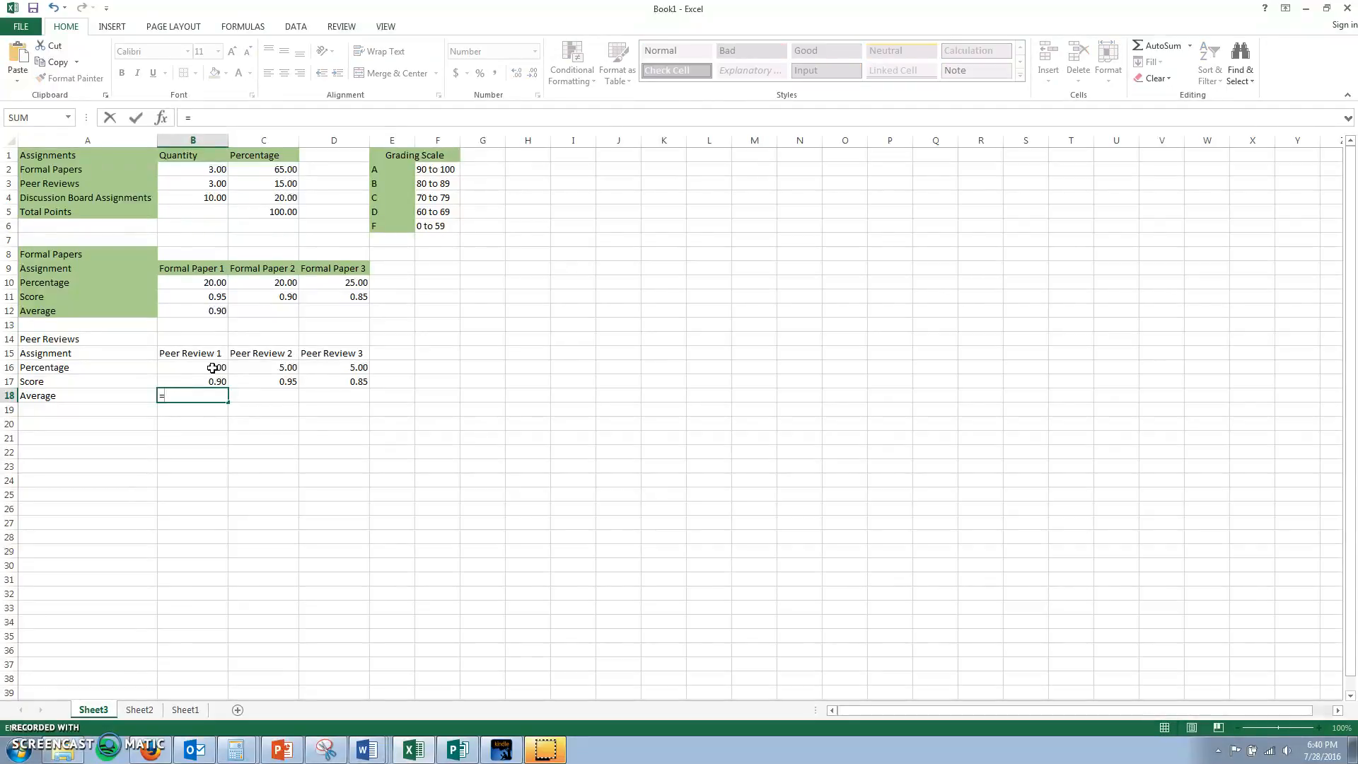
pyautogui.write('(')
pyautogui.click(208, 382)
pyautogui.write('*')
pyautogui.click(210, 367)
pyautogui.write('+')
pyautogui.click(269, 381)
pyautogui.write('*')
pyautogui.click(283, 367)
pyautogui.write('+')
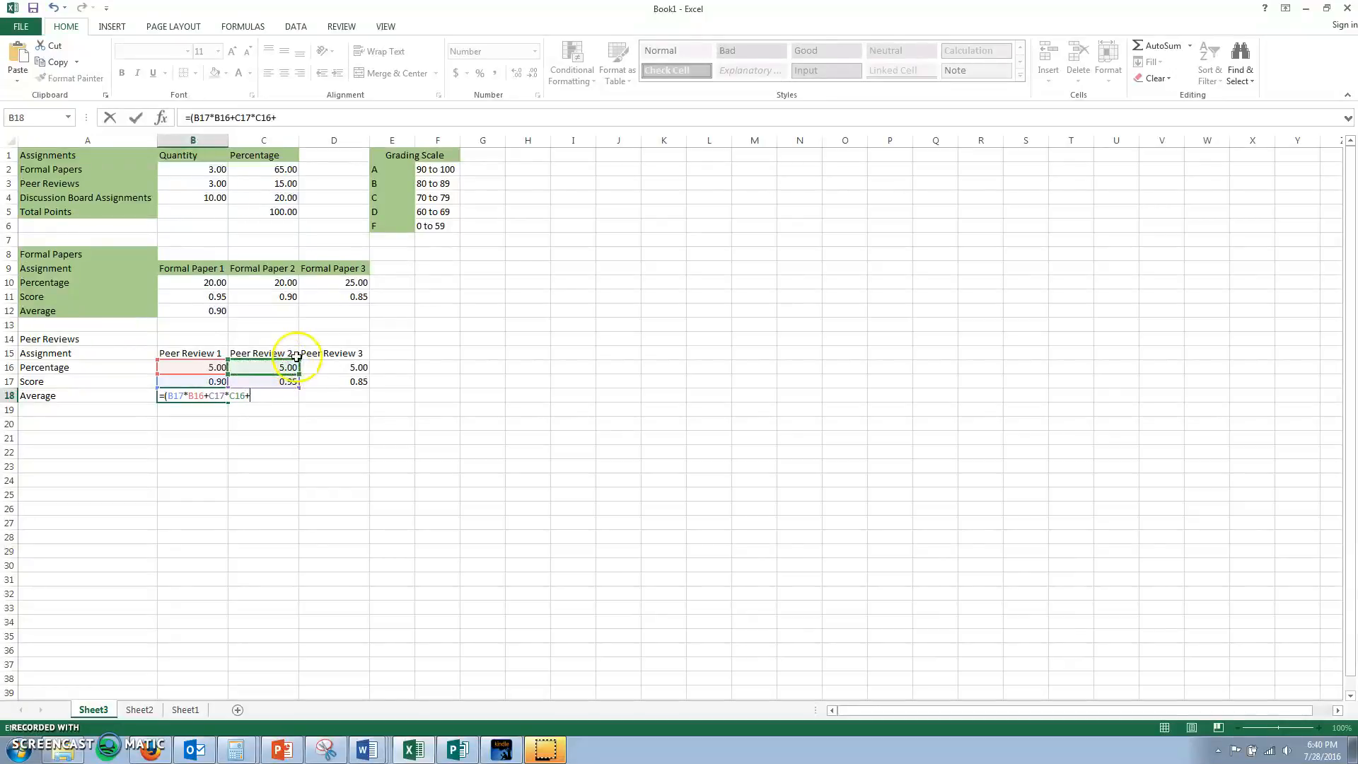
pyautogui.click(361, 380)
pyautogui.write('*')
pyautogui.click(363, 368)
pyautogui.write(')/')
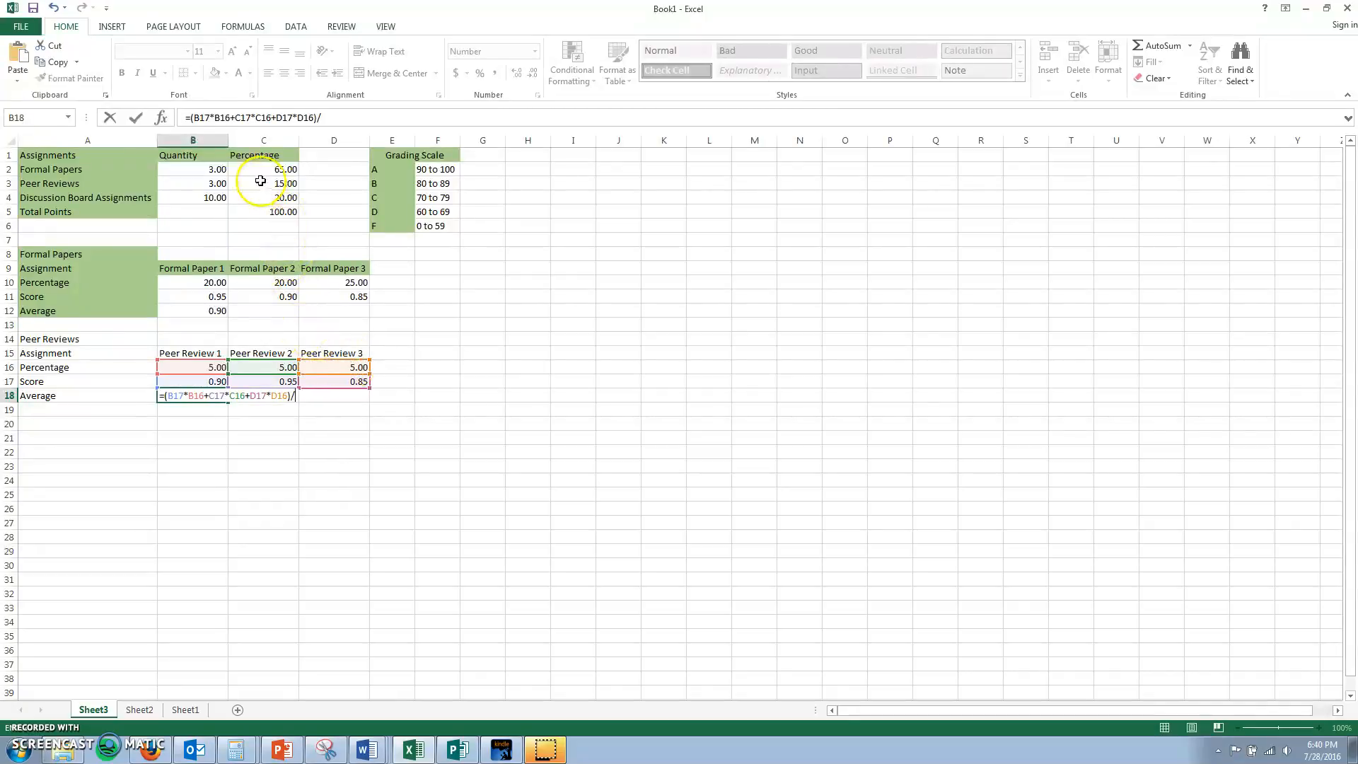
pyautogui.click(288, 183)
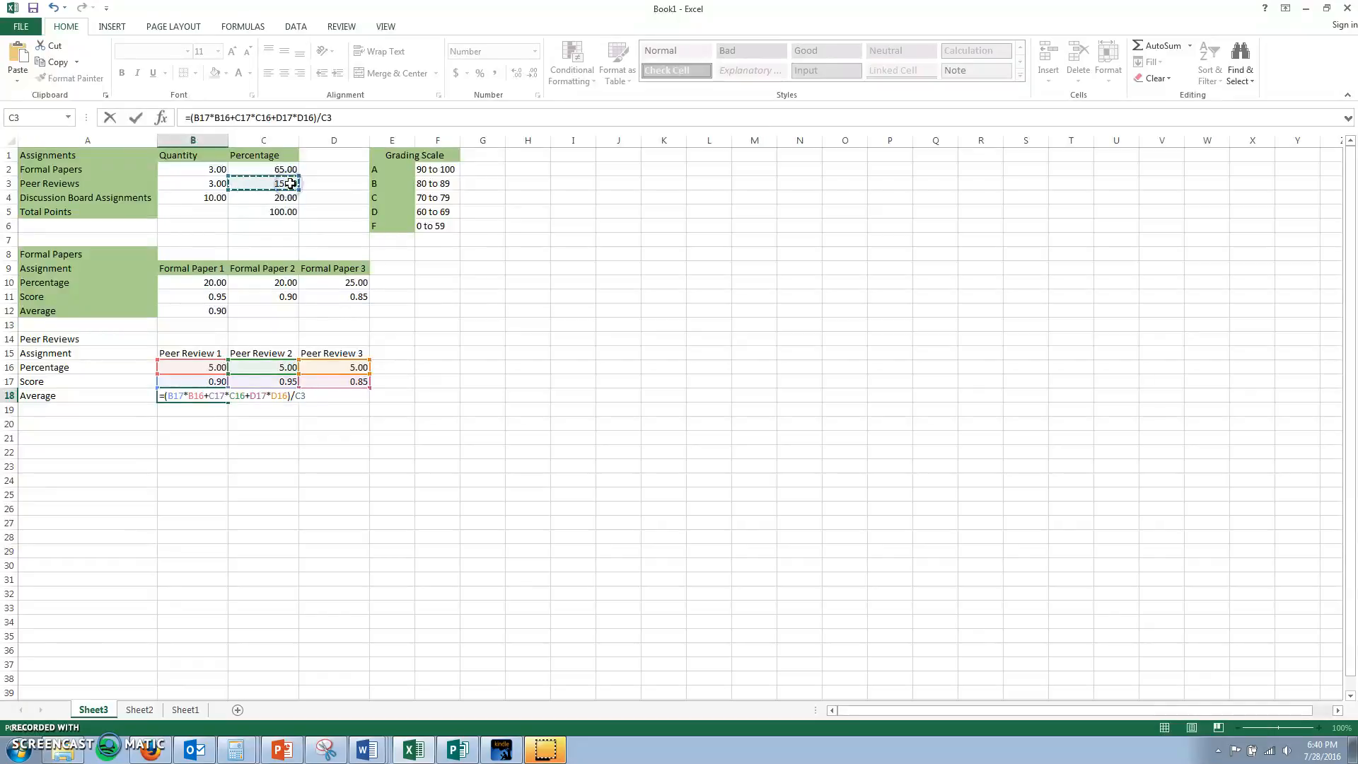
pyautogui.press('Return')
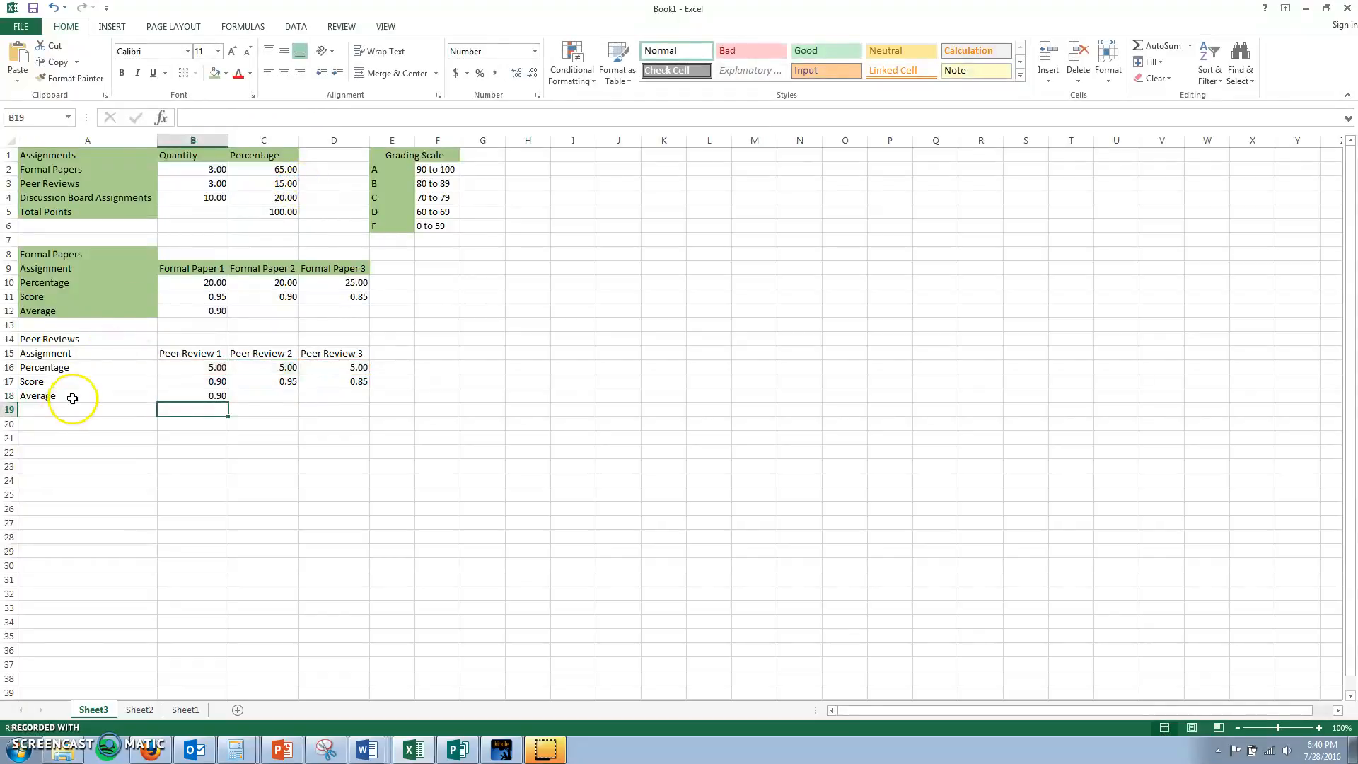
# - Apply the green fill to the Peer Reviews labels in A14:A18 and the review names in B15:D15
pyautogui.moveTo(69, 394); pyautogui.dragTo(70, 342)
pyautogui.click(216, 73)
pyautogui.moveTo(185, 353); pyautogui.dragTo(339, 352)
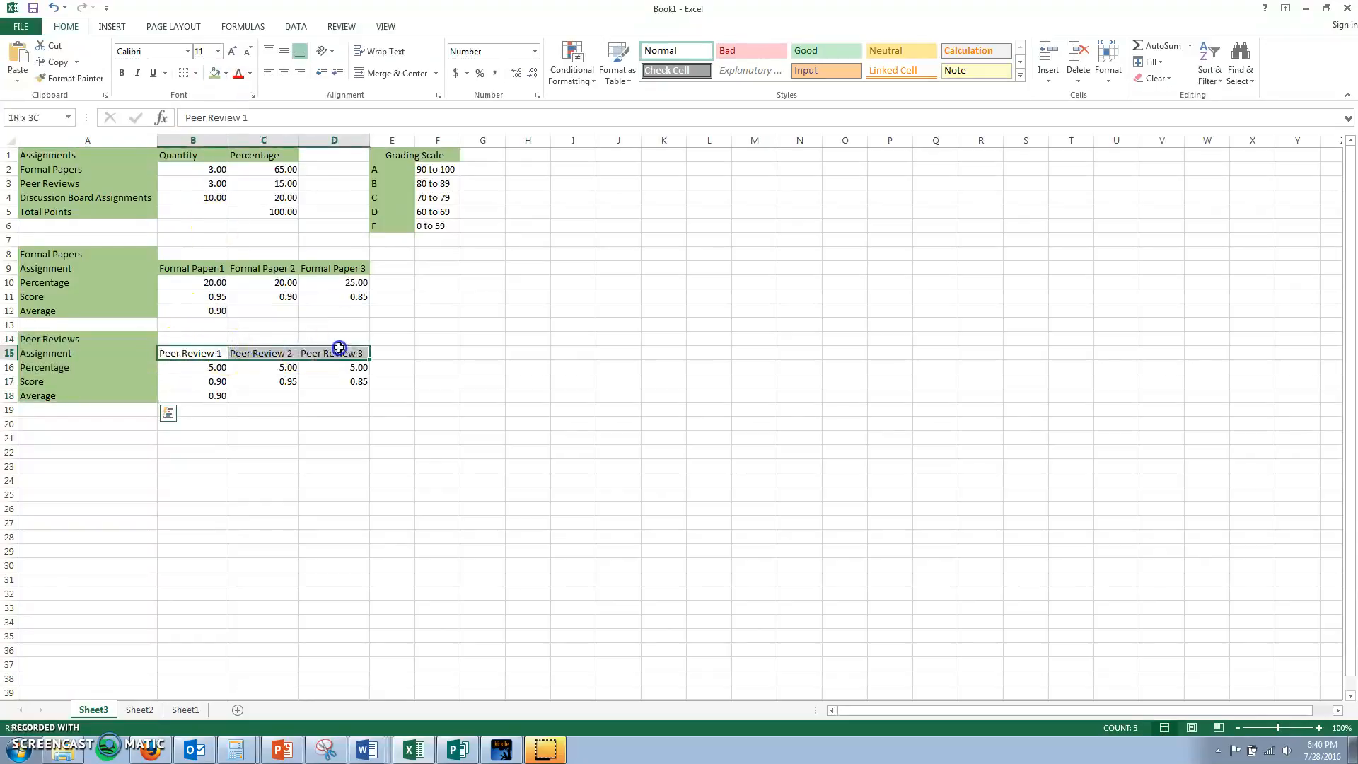
pyautogui.click(216, 73)
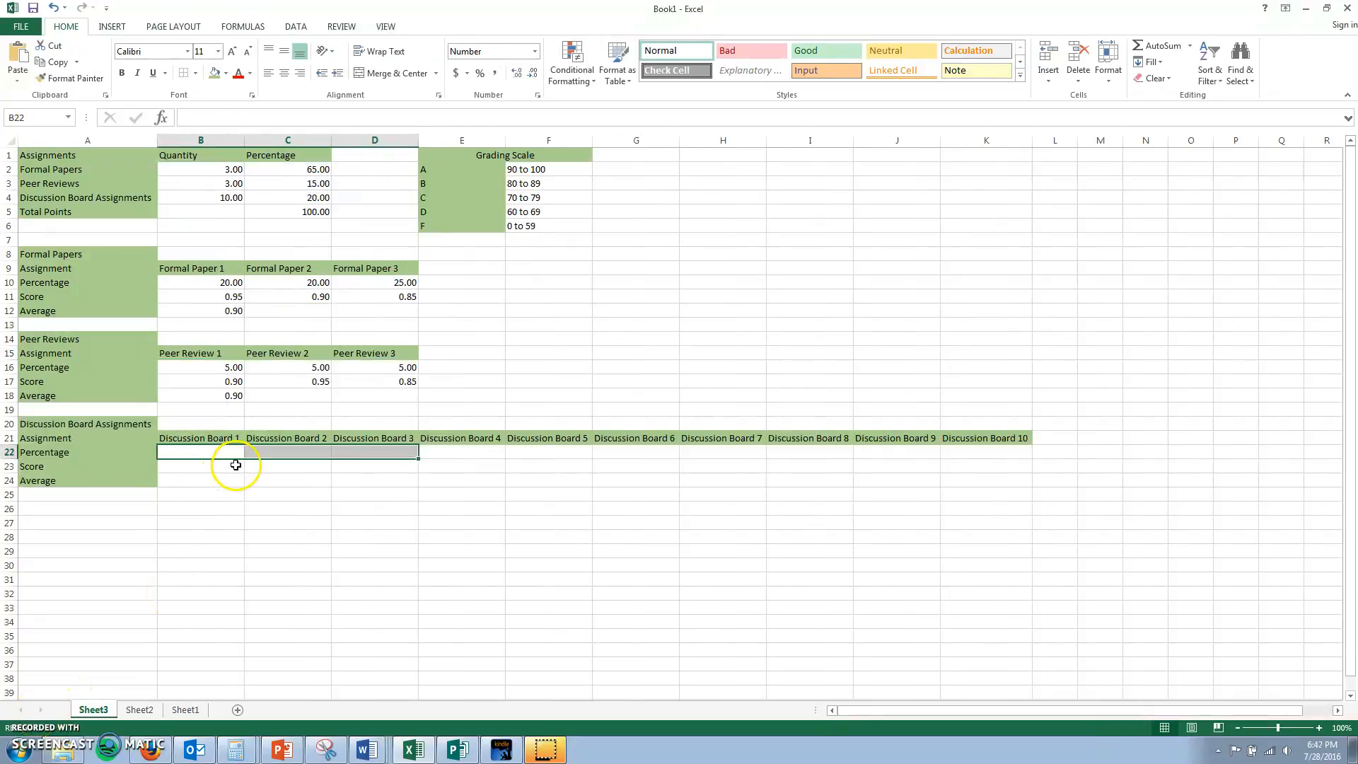
# - Clear the assignment names in B21:K21 and refill the range with the series Discussion Board 1 to Discussion Board 10
pyautogui.moveTo(235, 440); pyautogui.dragTo(973, 441)
pyautogui.press('Delete')
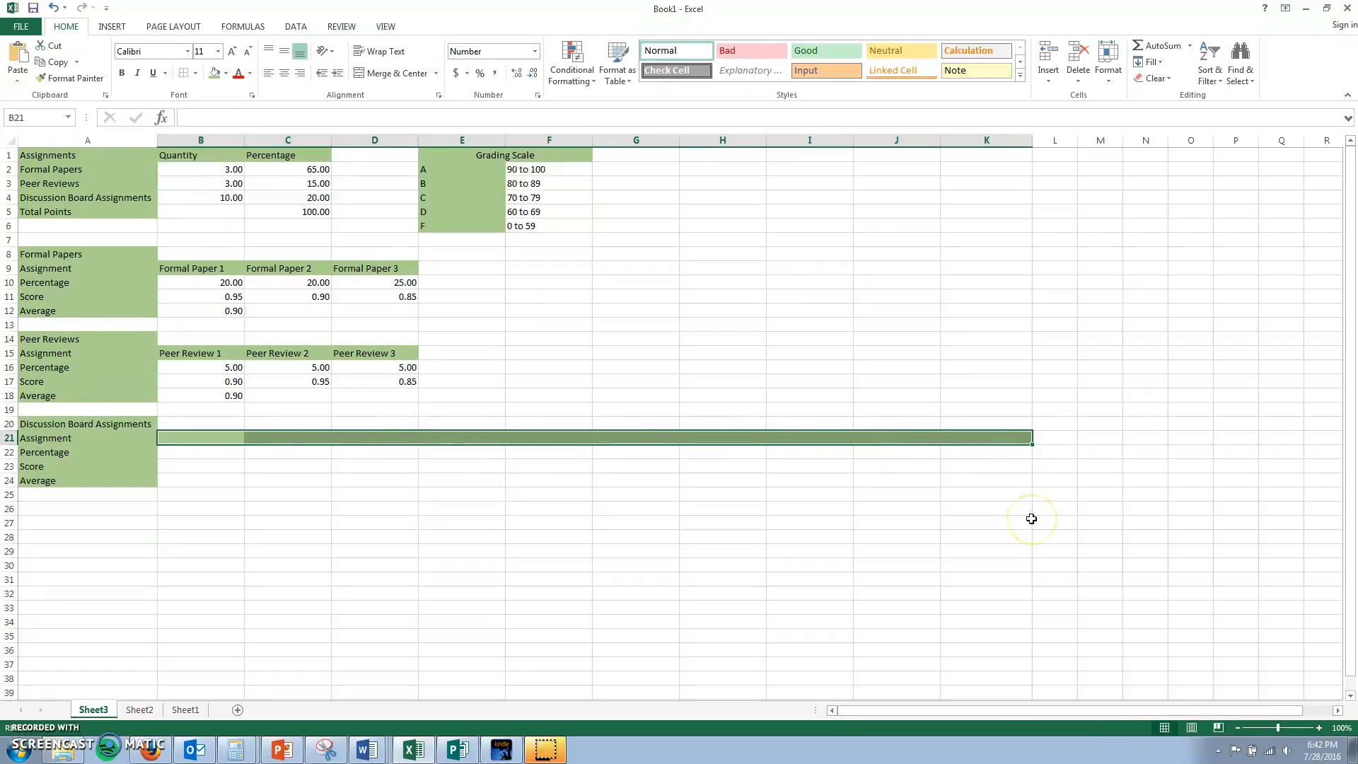
pyautogui.click(207, 442)
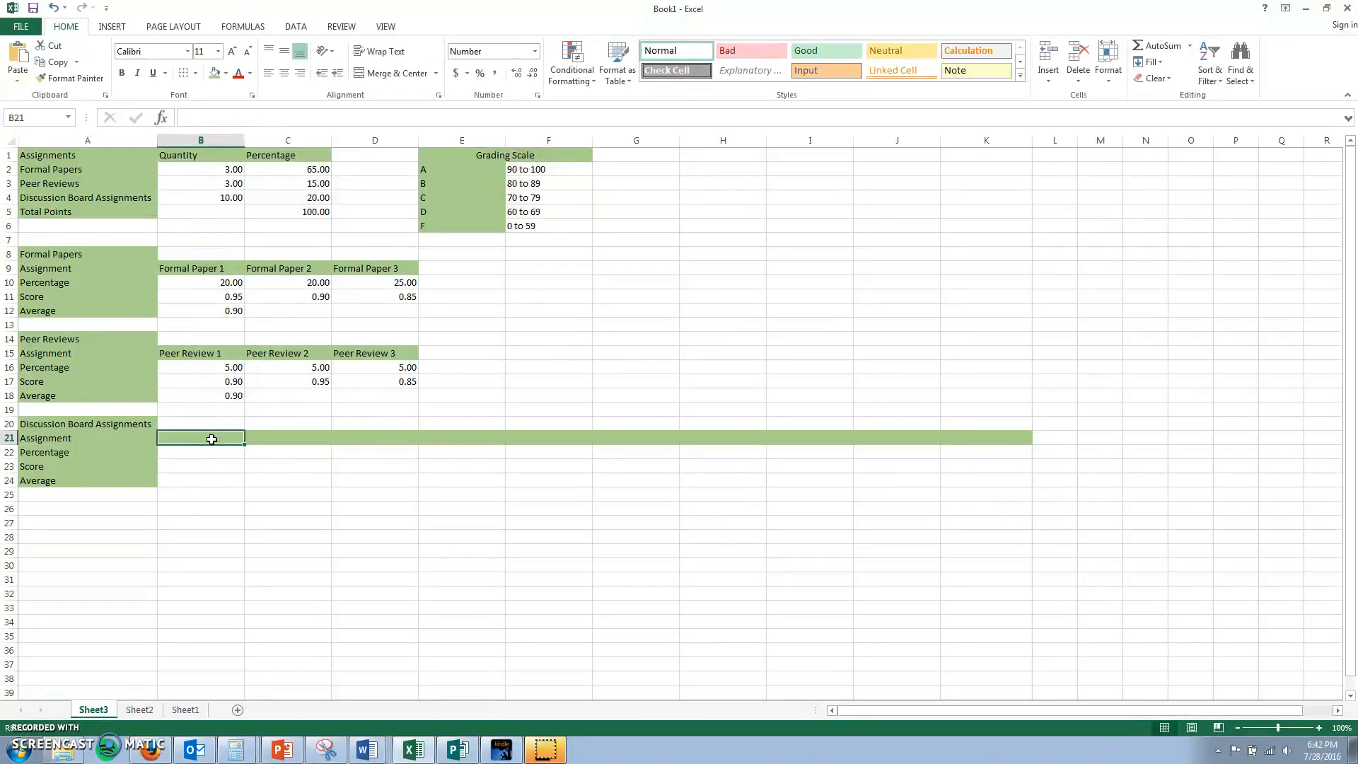
pyautogui.write('Discu')
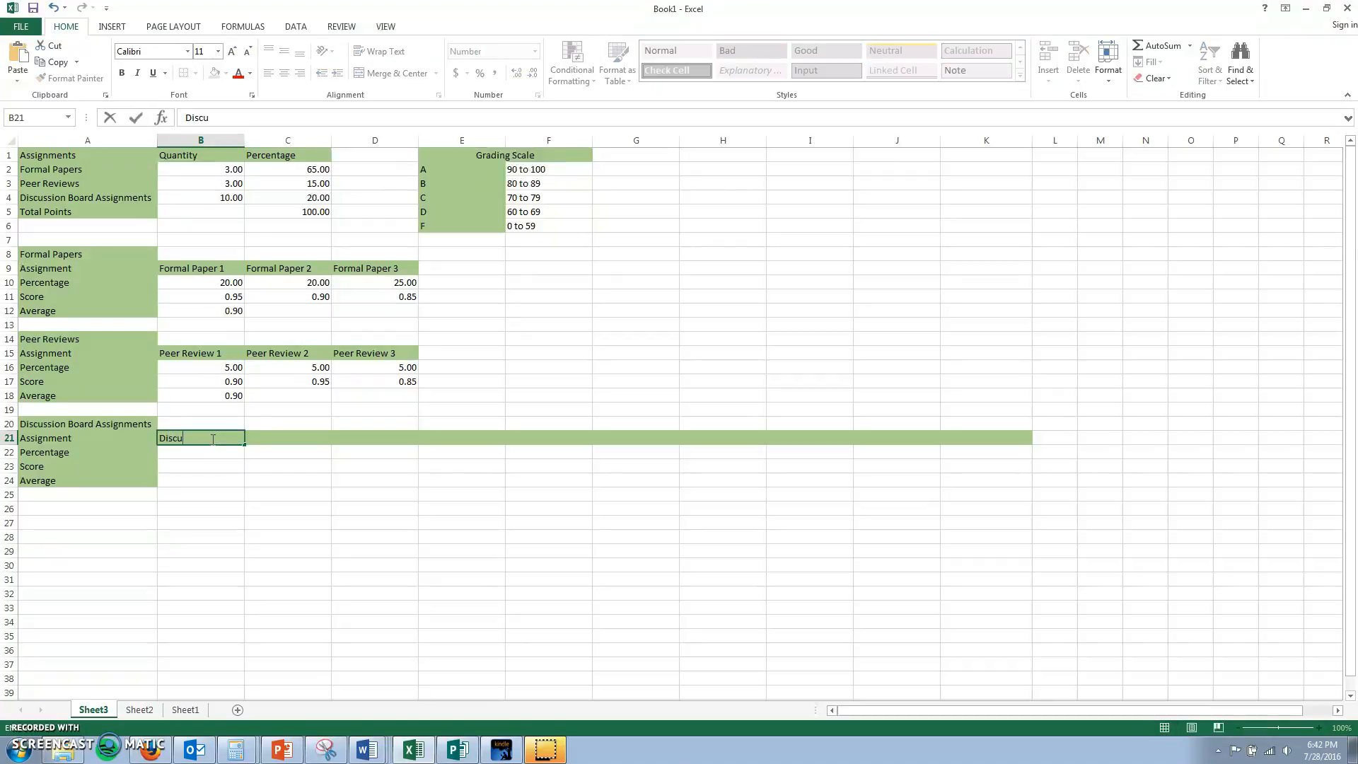
pyautogui.write('ssion Board 1')
pyautogui.press('Tab')
pyautogui.write('Di')
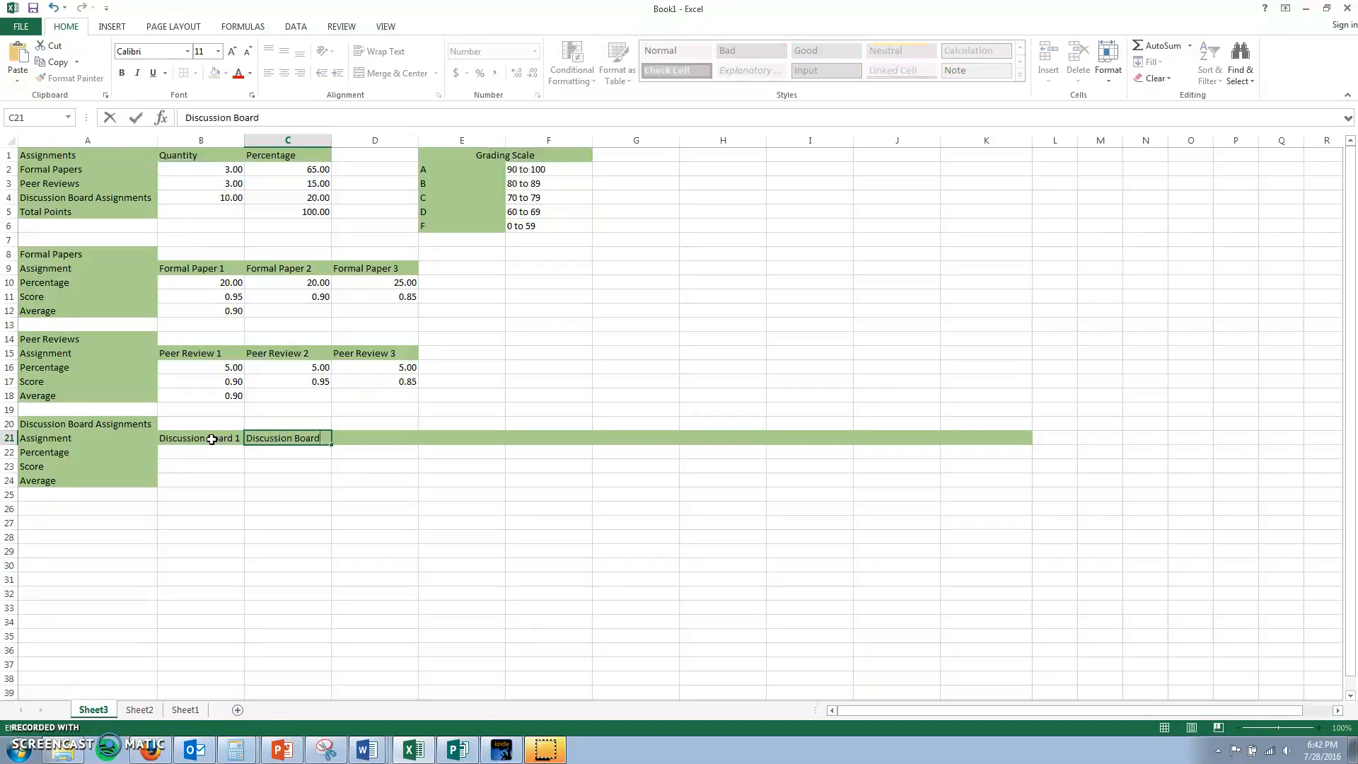
pyautogui.moveTo(211, 439); pyautogui.dragTo(1012, 440)
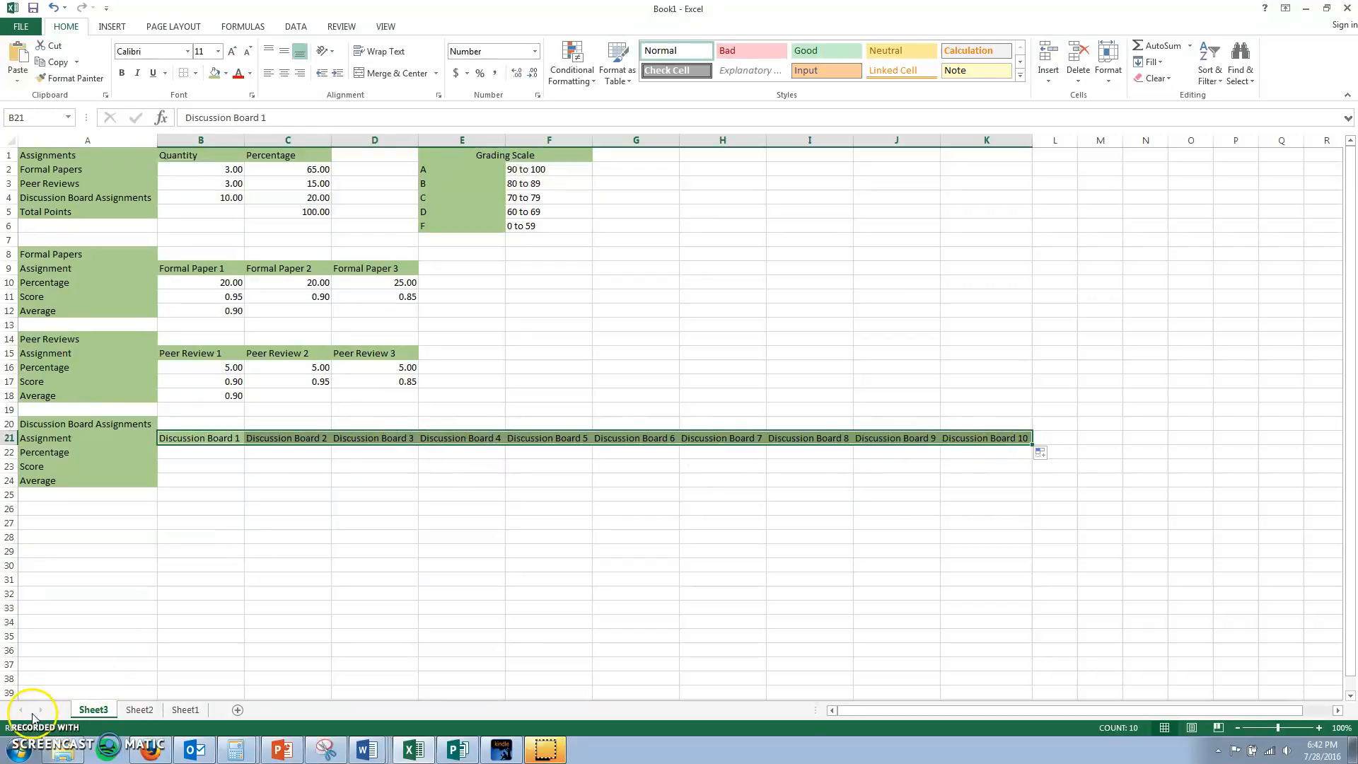
# - Enter a percentage of 2 in B22 and copy it across to K22 for all ten discussion boards
pyautogui.click(212, 452)
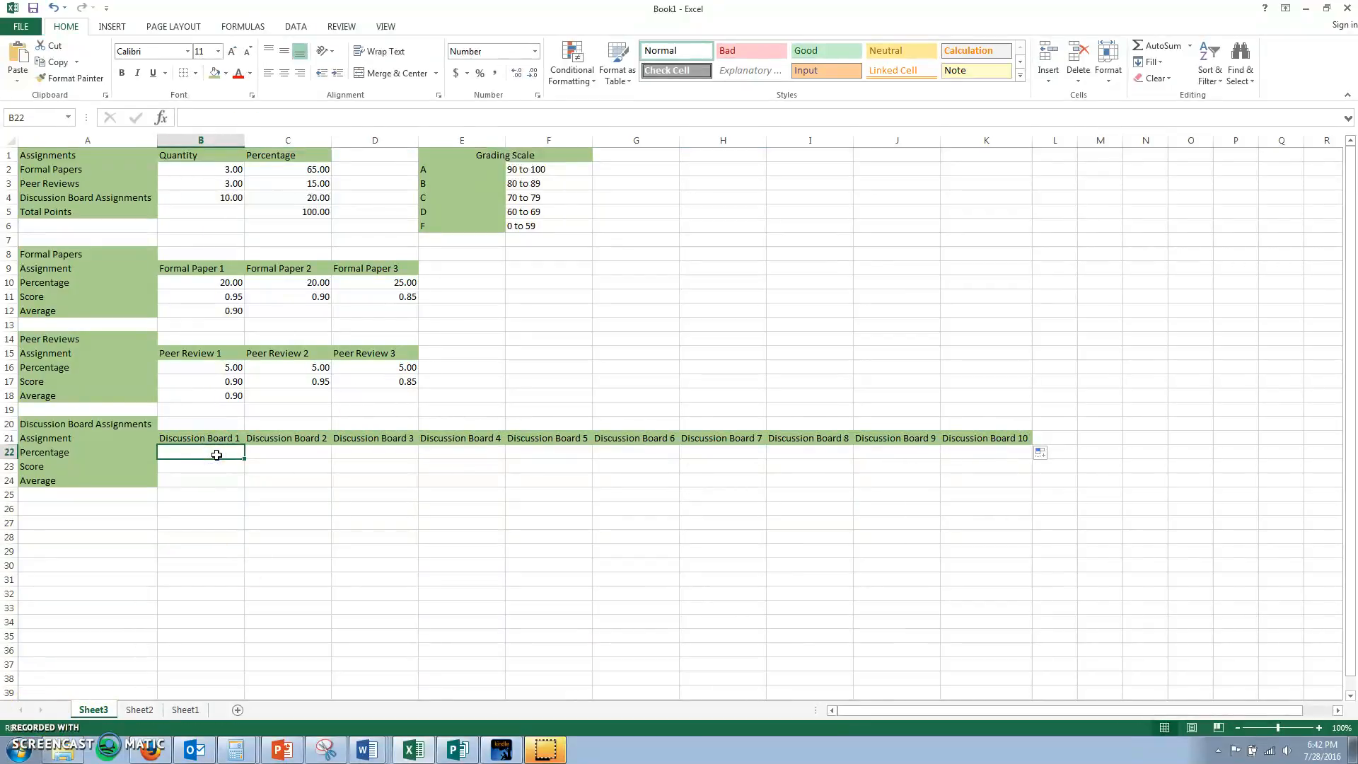
pyautogui.write('2')
pyautogui.press('Tab')
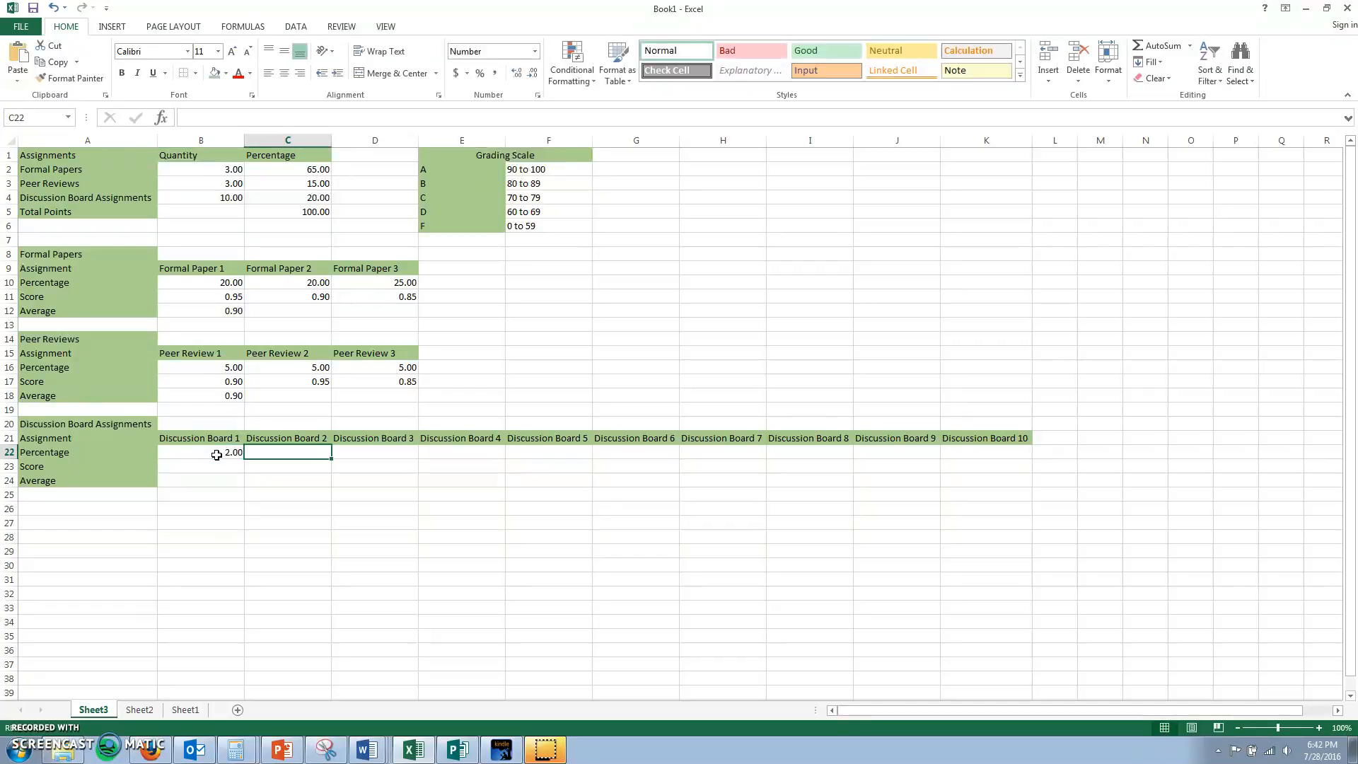
pyautogui.moveTo(216, 454); pyautogui.dragTo(1019, 456)
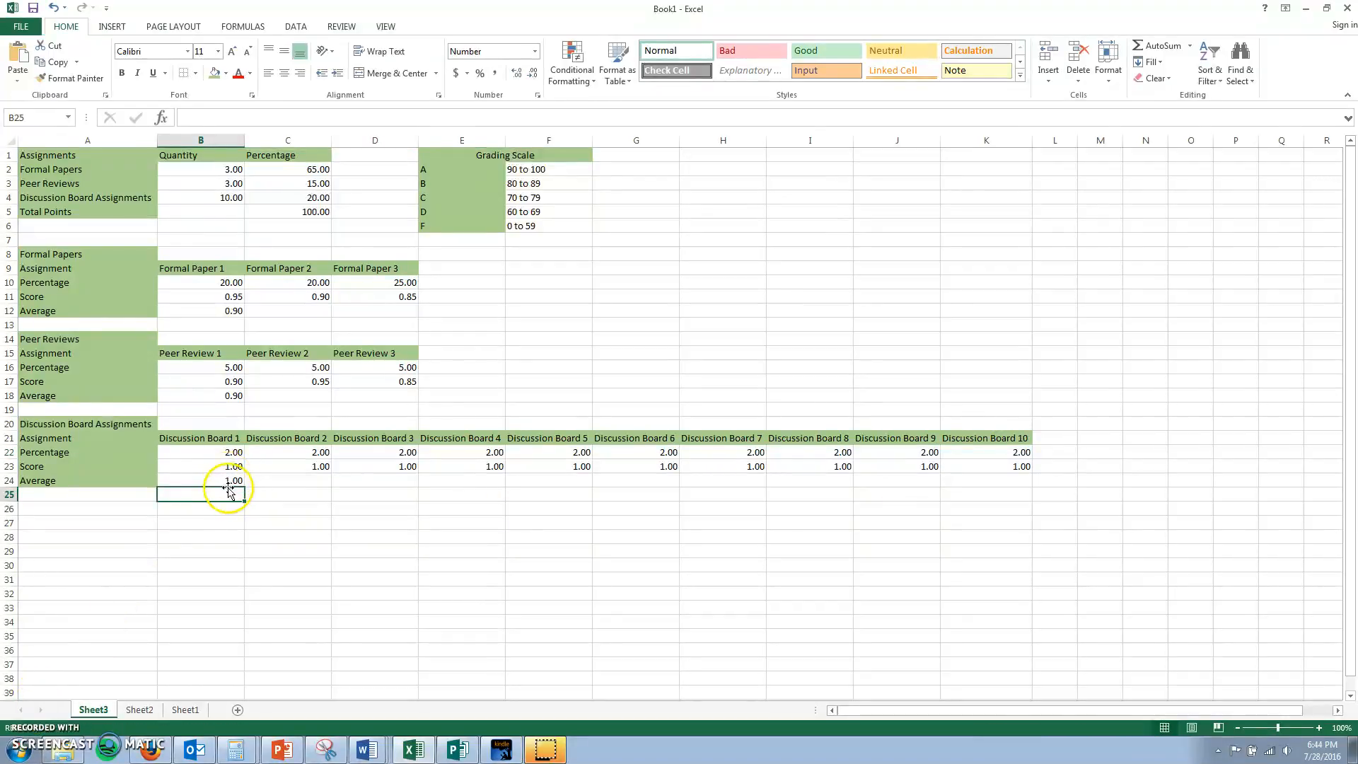
# - Enter the label Final Grade in A26 and apply the green fill to it
pyautogui.click(225, 482)
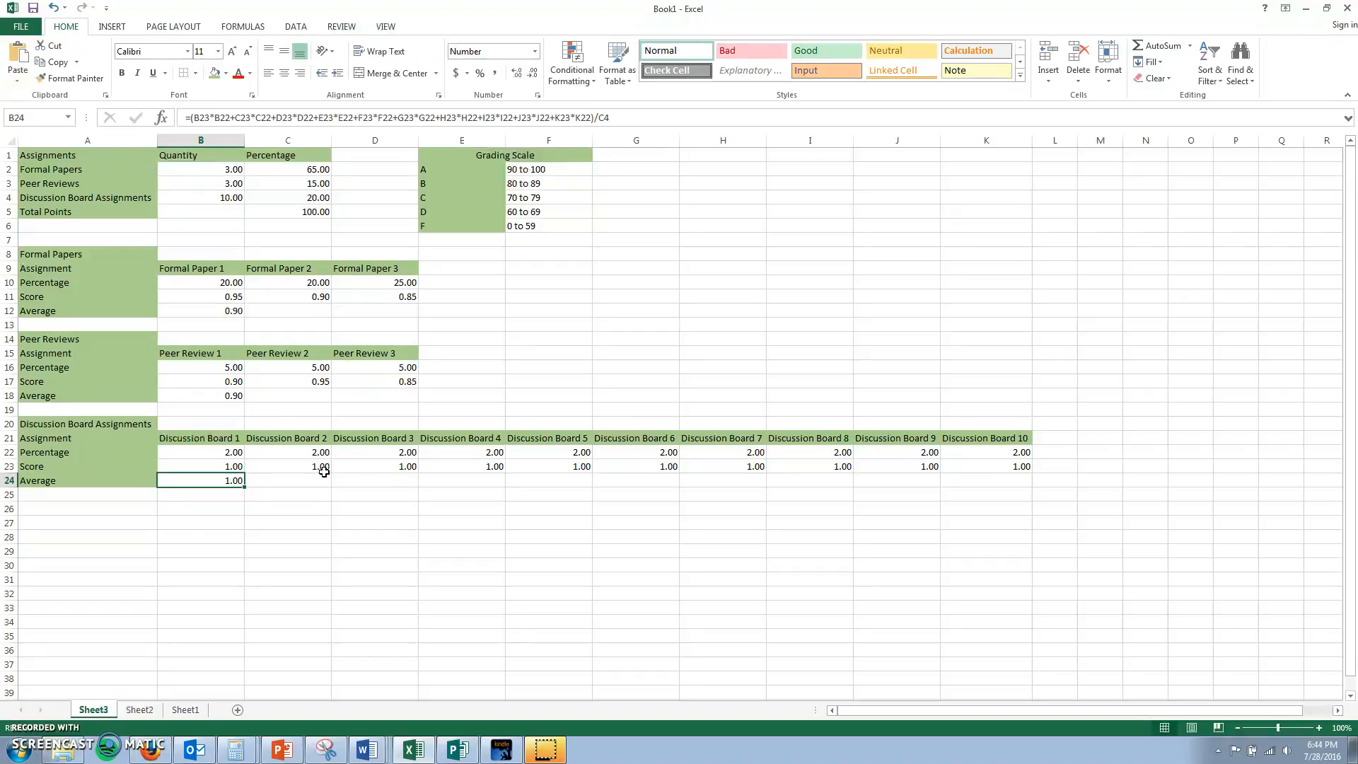
pyautogui.click(94, 510)
pyautogui.write('Fin')
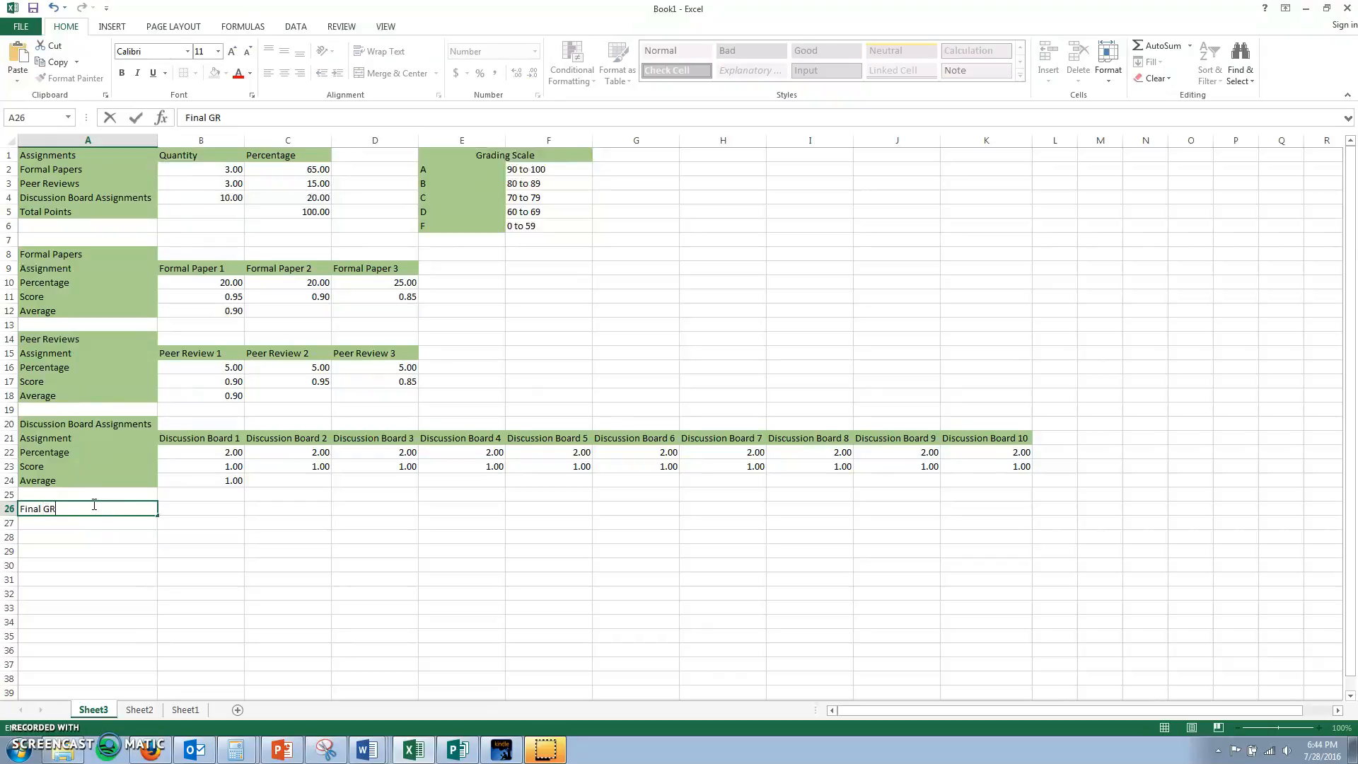
pyautogui.write('al Grade')
pyautogui.press('Return')
pyautogui.click(91, 509)
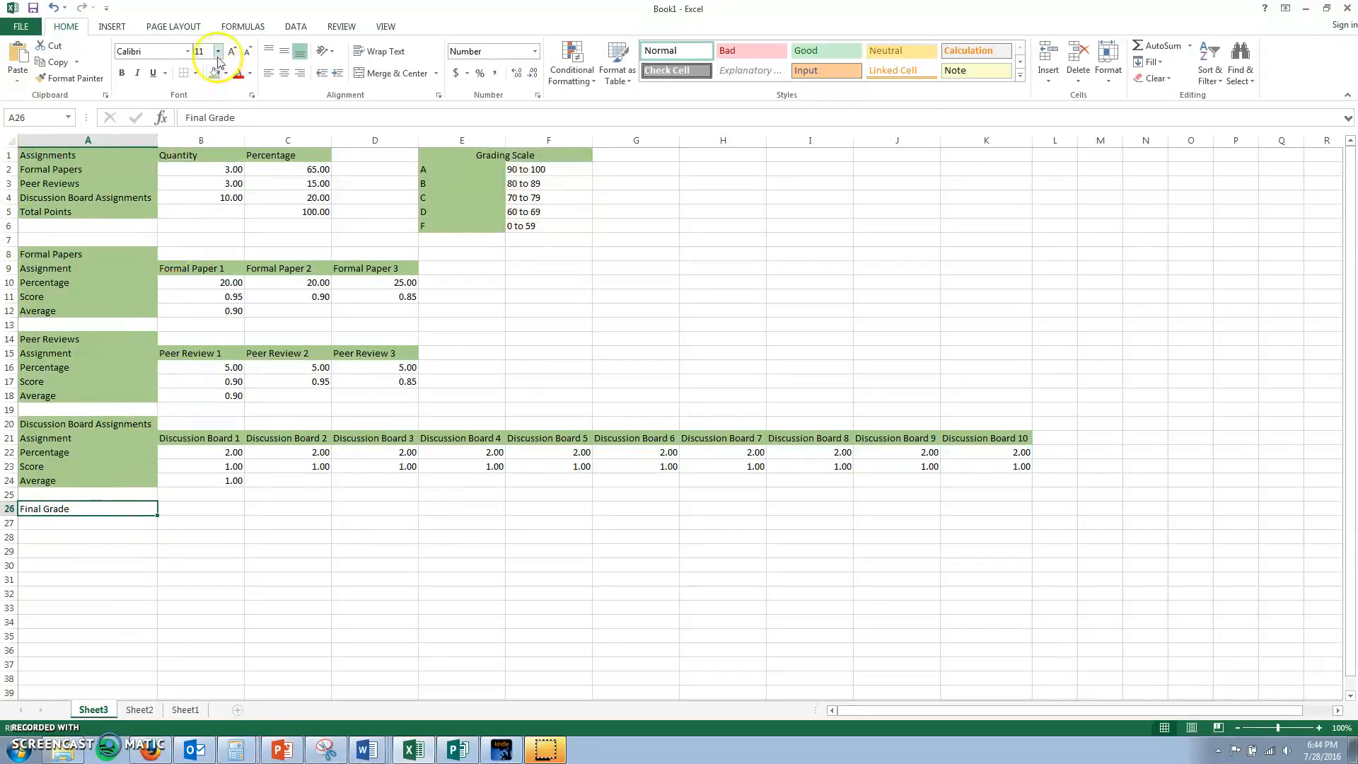
pyautogui.click(214, 73)
# - Enter the weighted final grade formula =B24*C4+B18*C3+B12*C2 in A27, below the Final Grade label
pyautogui.click(54, 522)
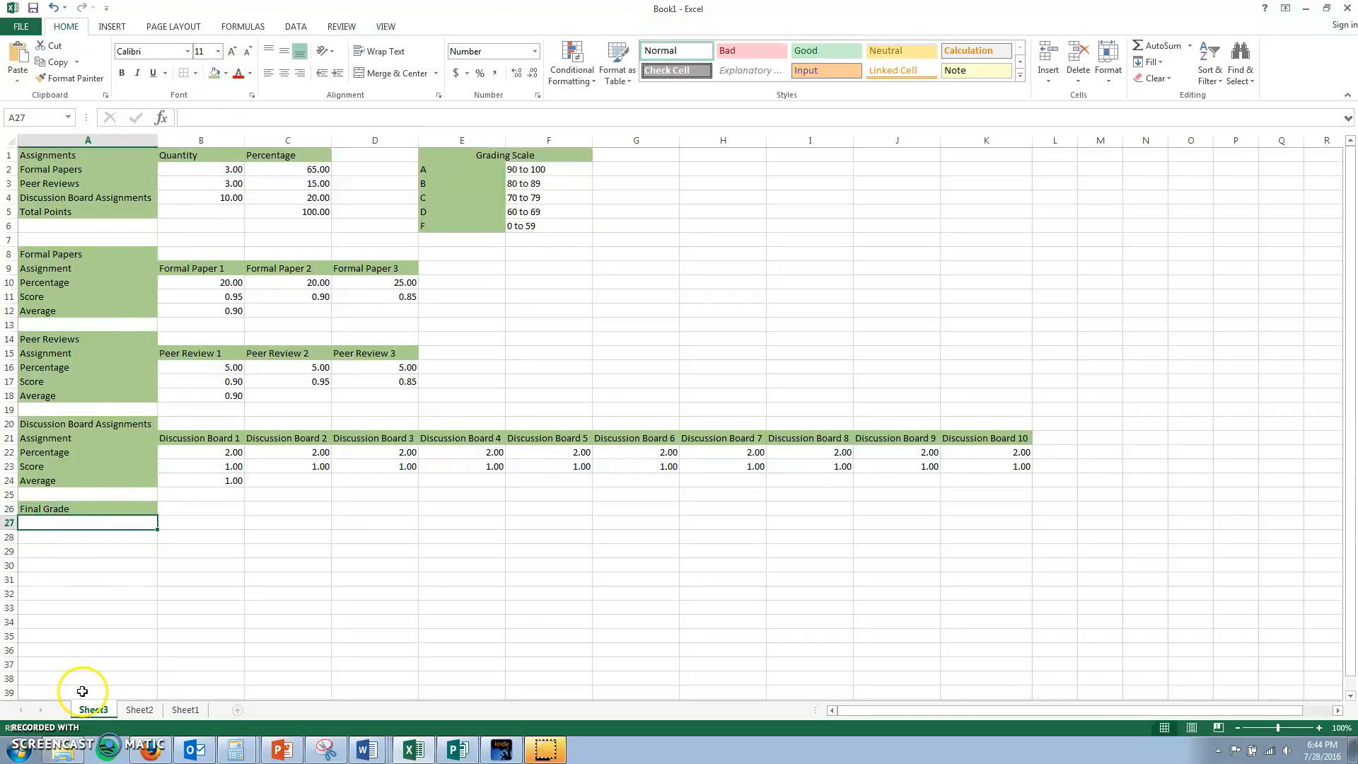
pyautogui.doubleClick(81, 519)
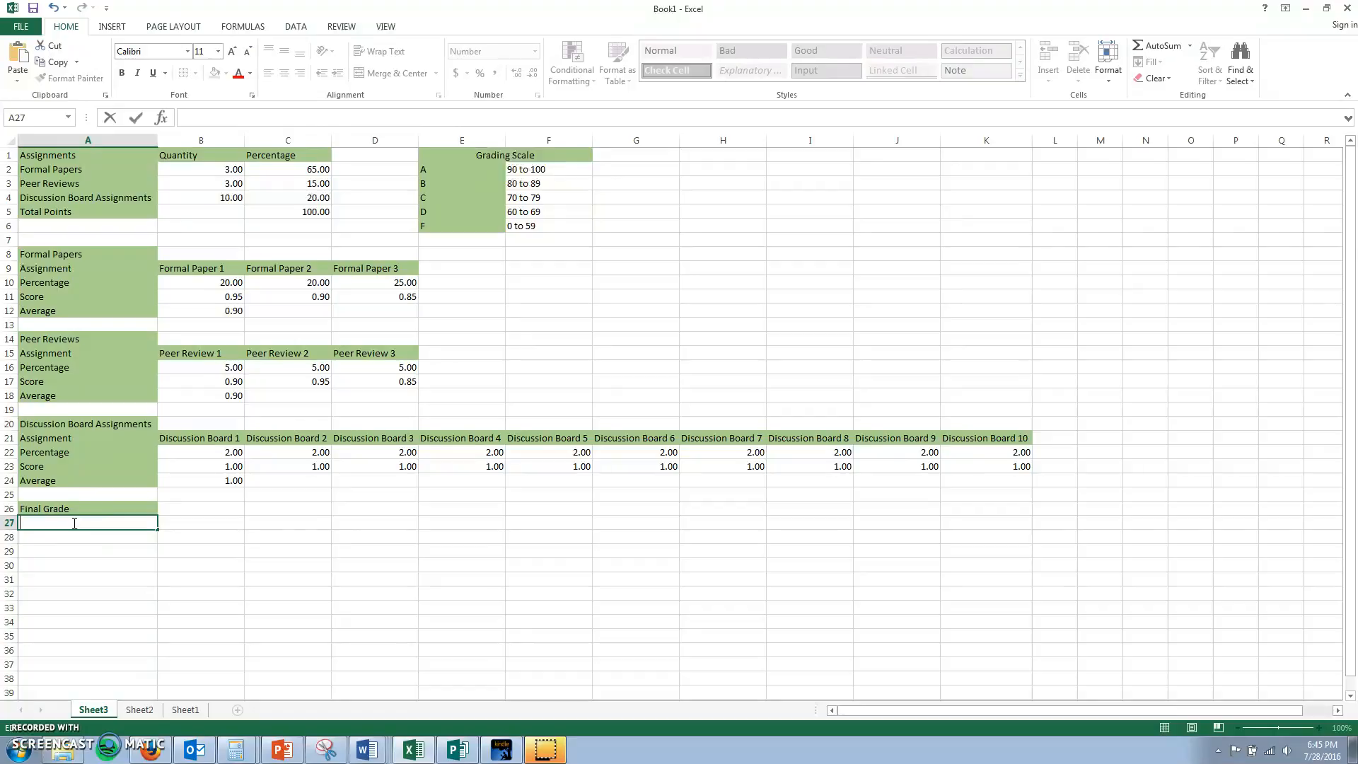
pyautogui.write('=')
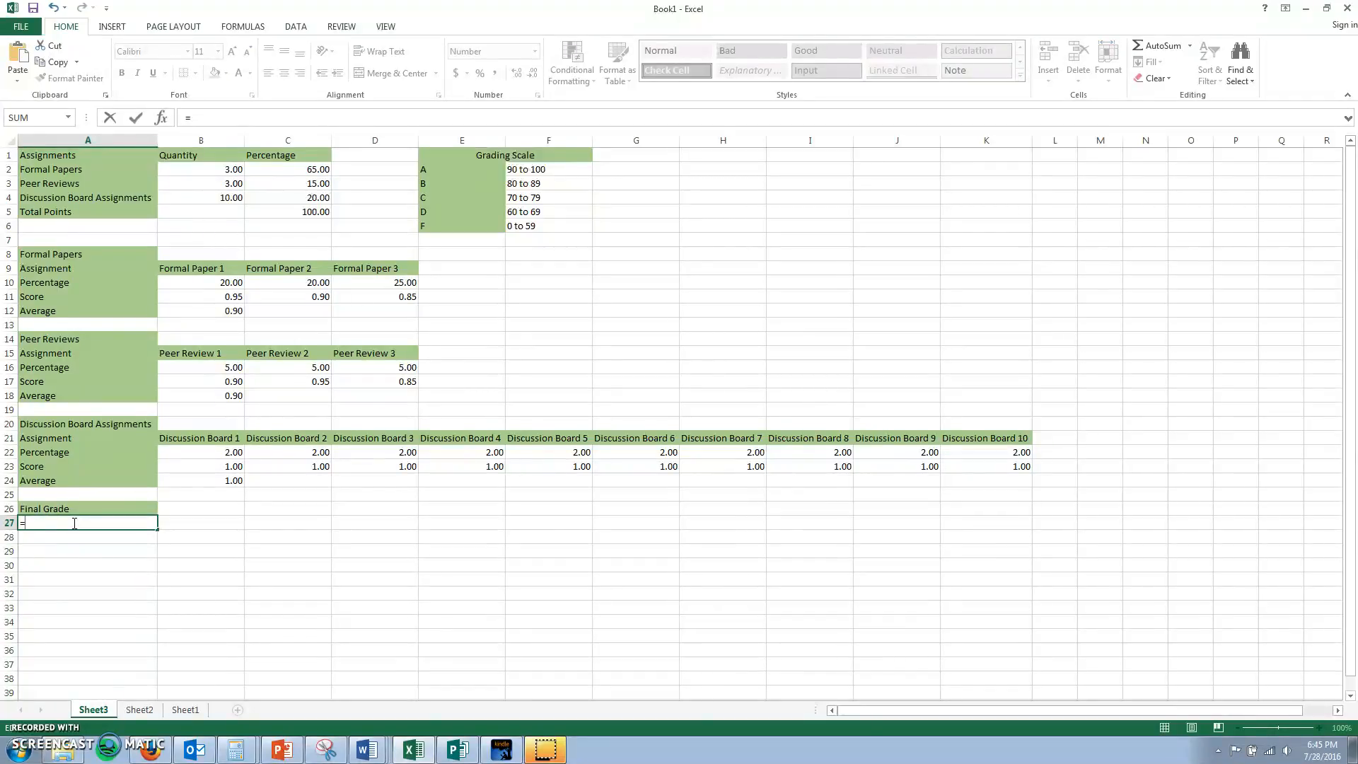
pyautogui.click(223, 481)
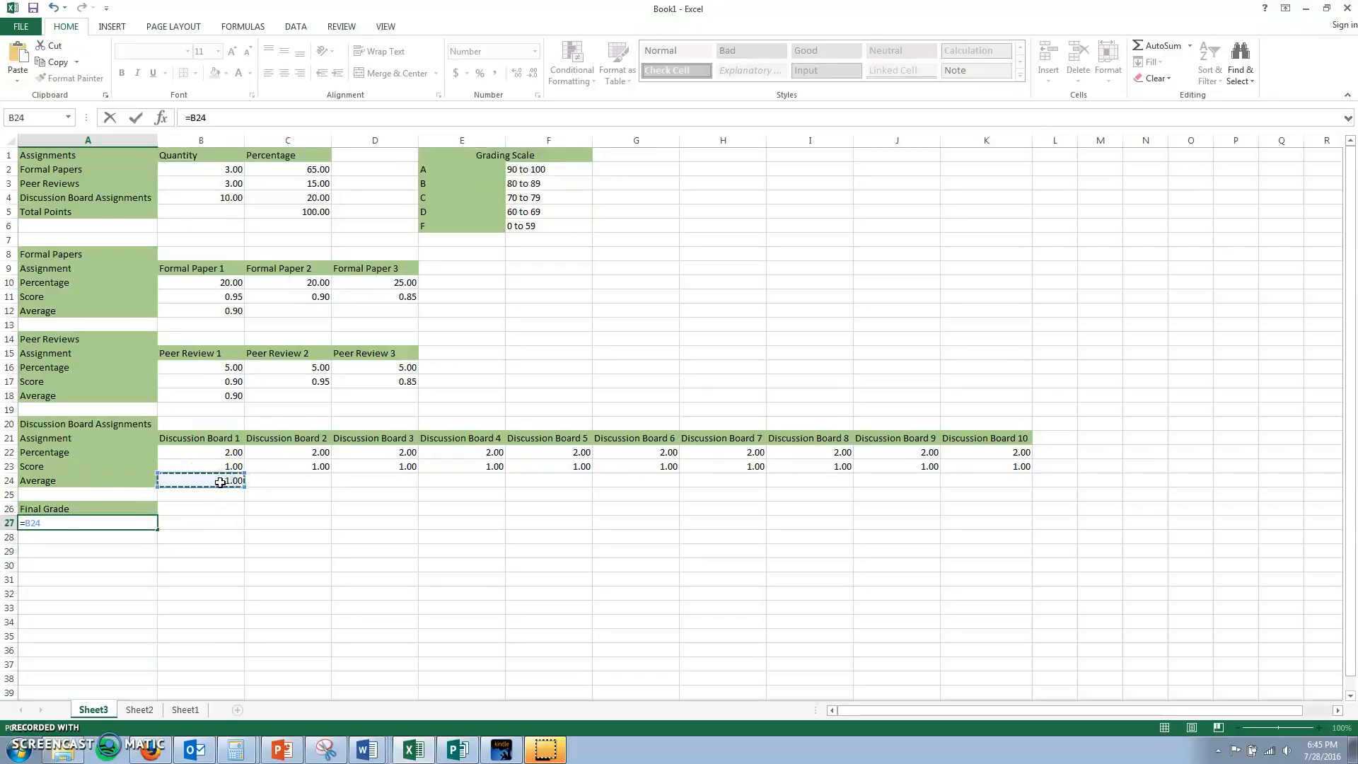
pyautogui.write('*')
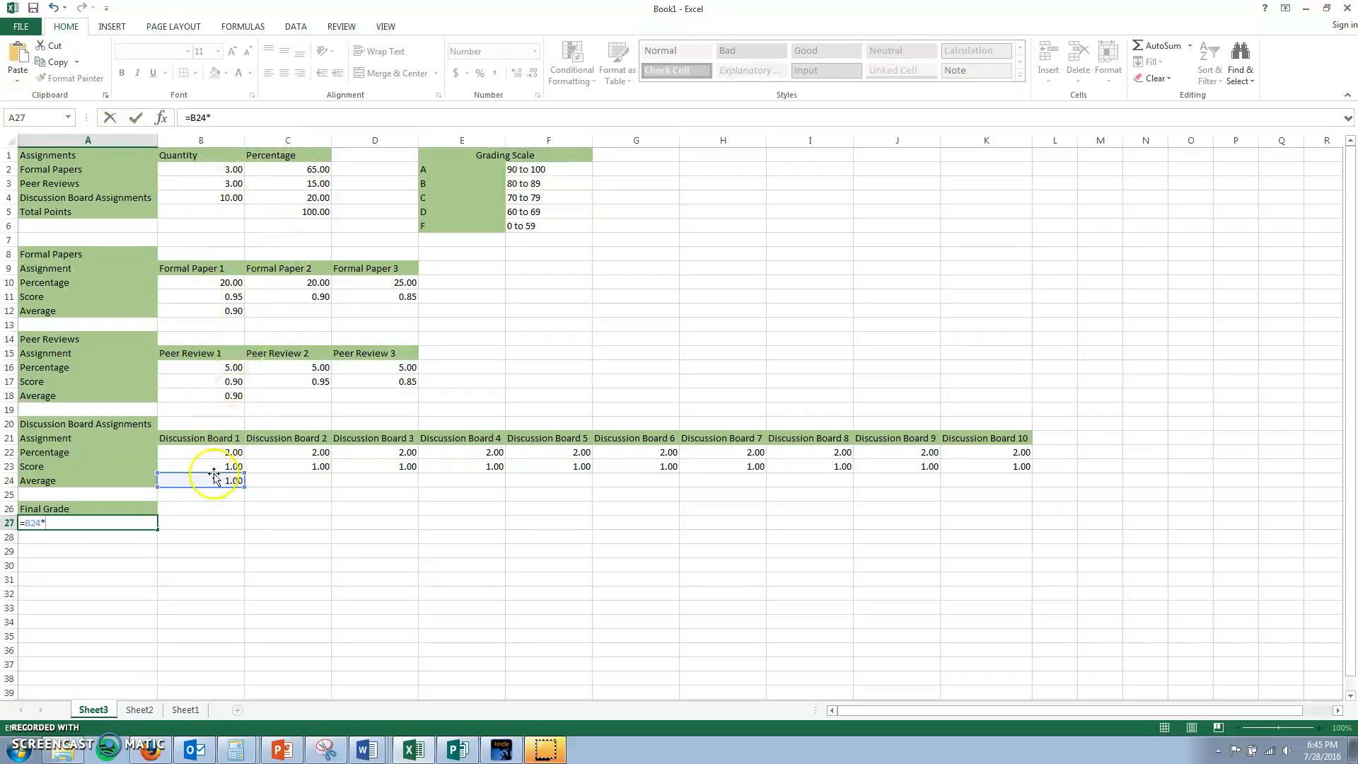
pyautogui.click(307, 200)
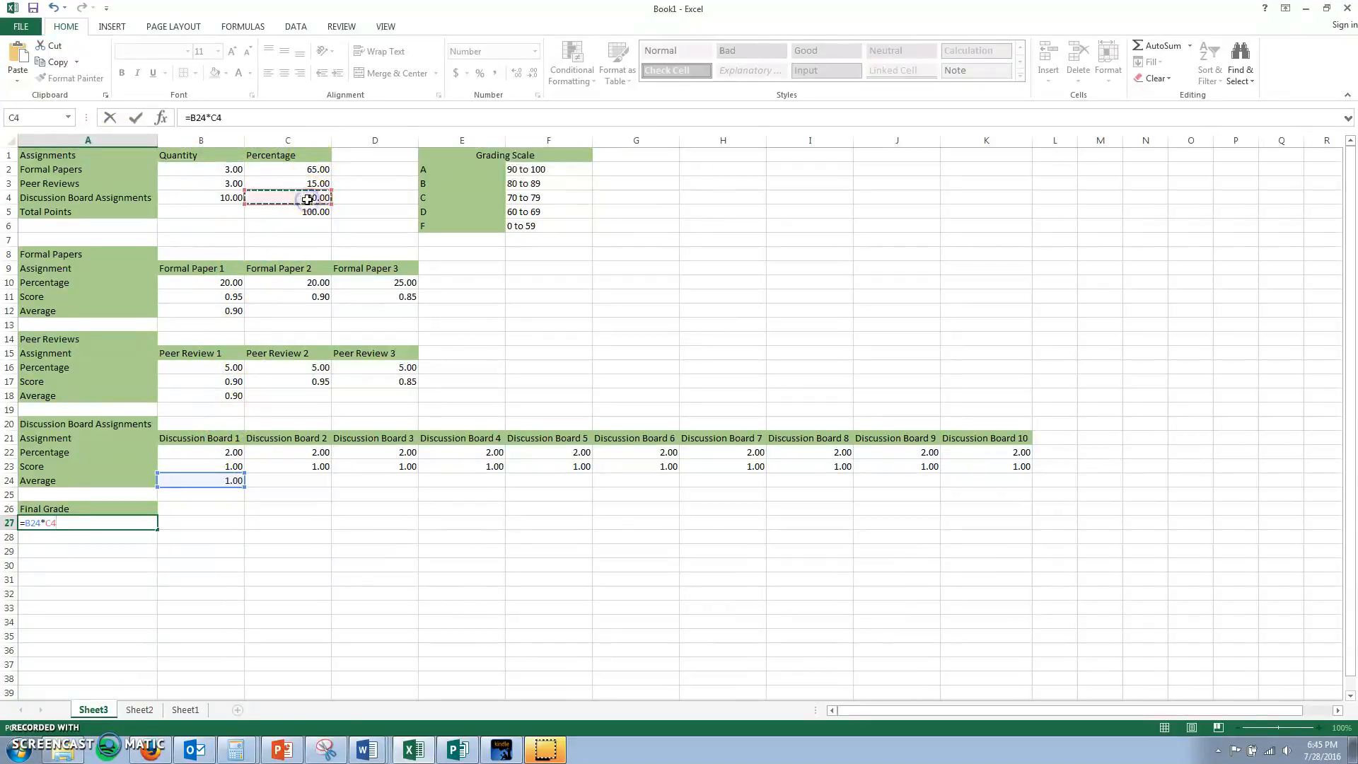
pyautogui.write('+')
pyautogui.click(225, 394)
pyautogui.write('*')
pyautogui.click(312, 183)
pyautogui.write('+')
pyautogui.click(221, 310)
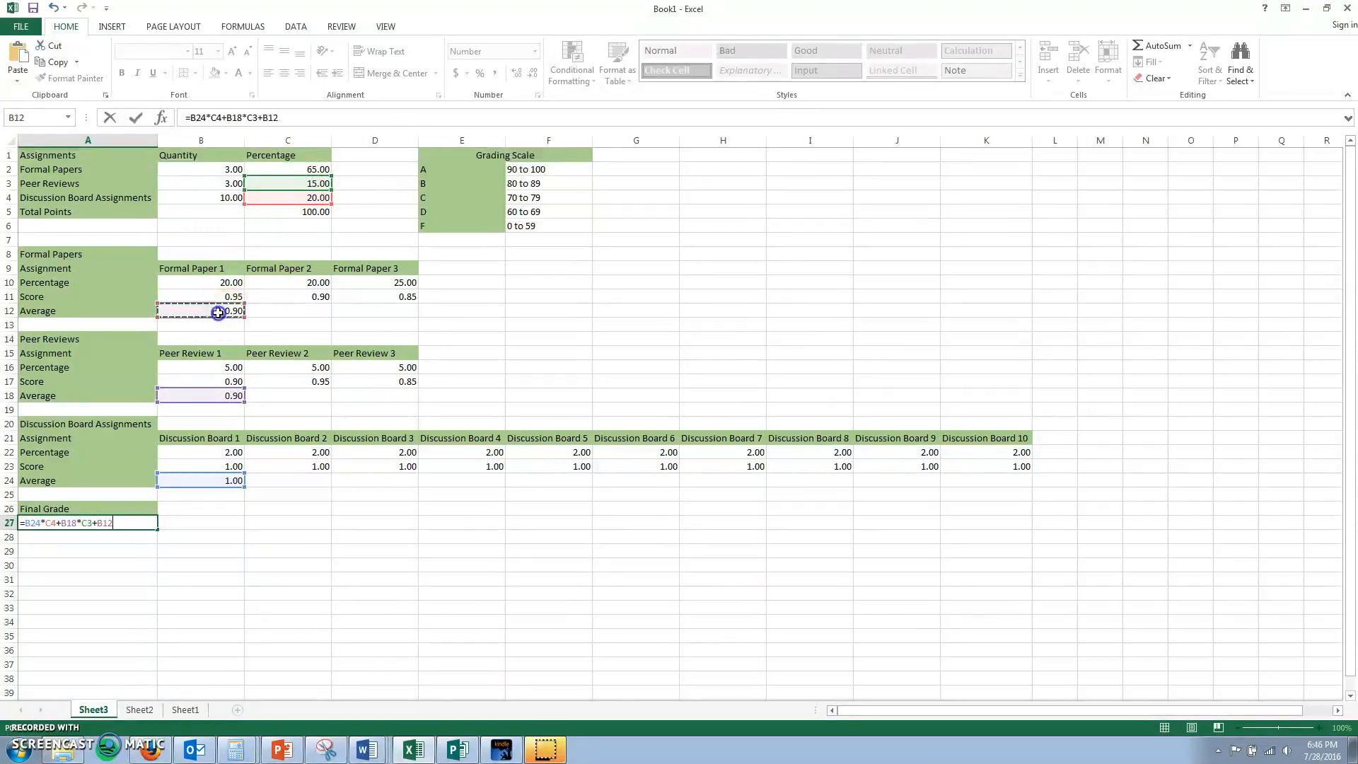
pyautogui.write('*')
pyautogui.click(312, 171)
pyautogui.press('Return')
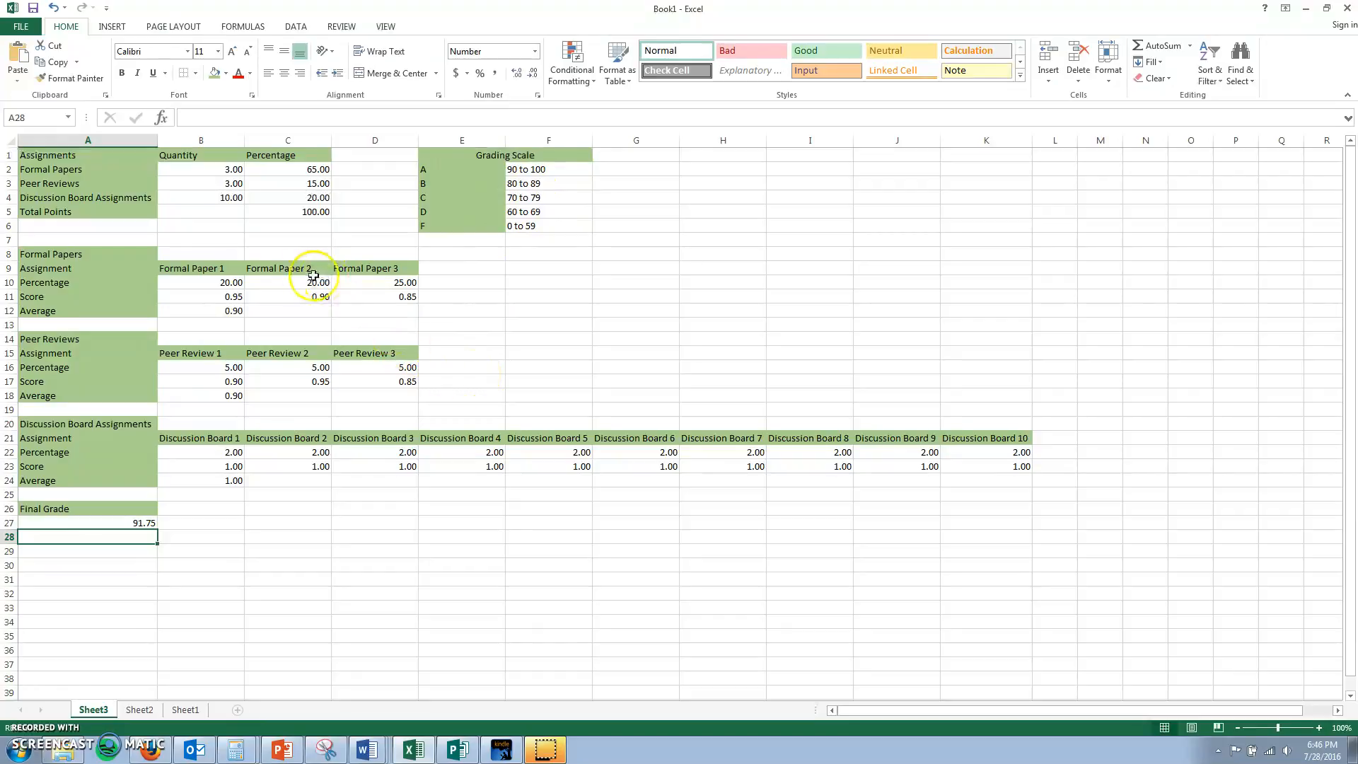
# - Change the Formal Paper 3 score in D11 to 0.80
pyautogui.click(235, 296)
pyautogui.click(301, 296)
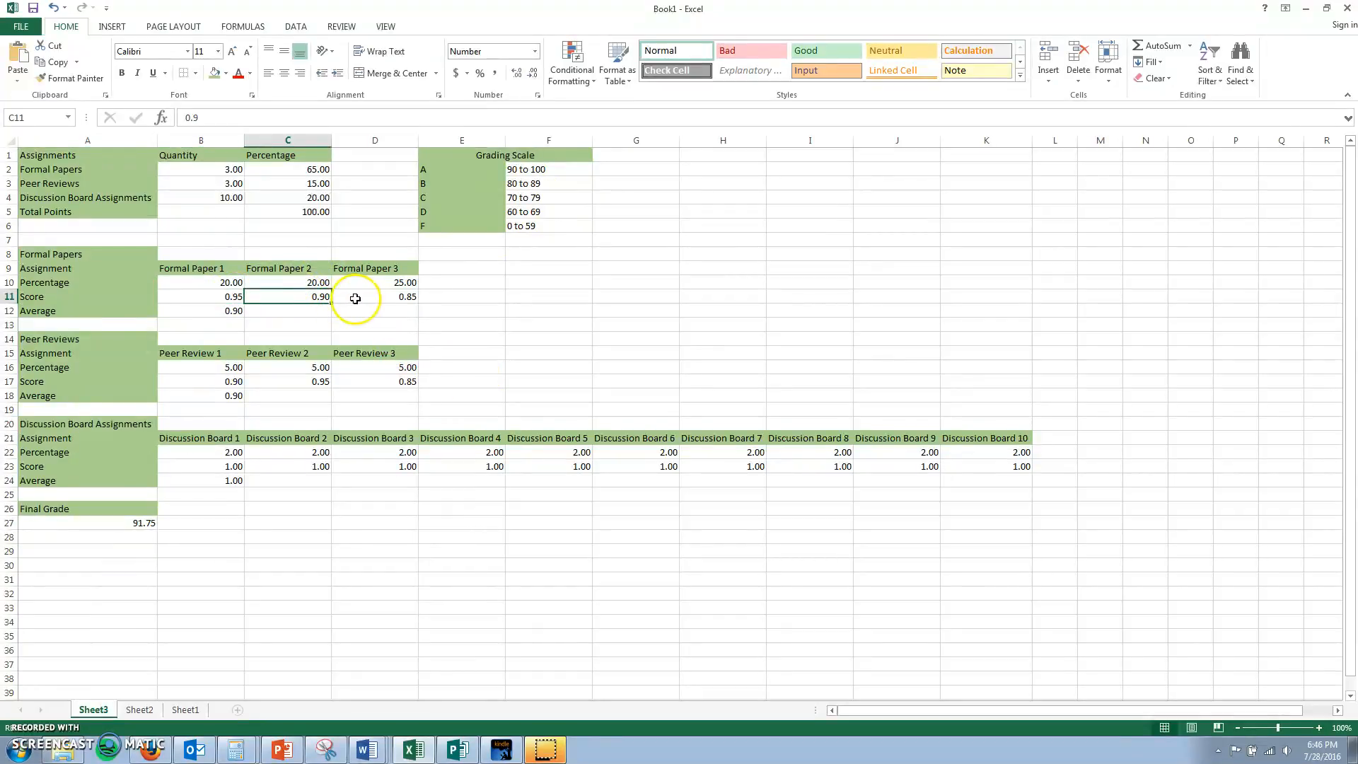
pyautogui.click(369, 295)
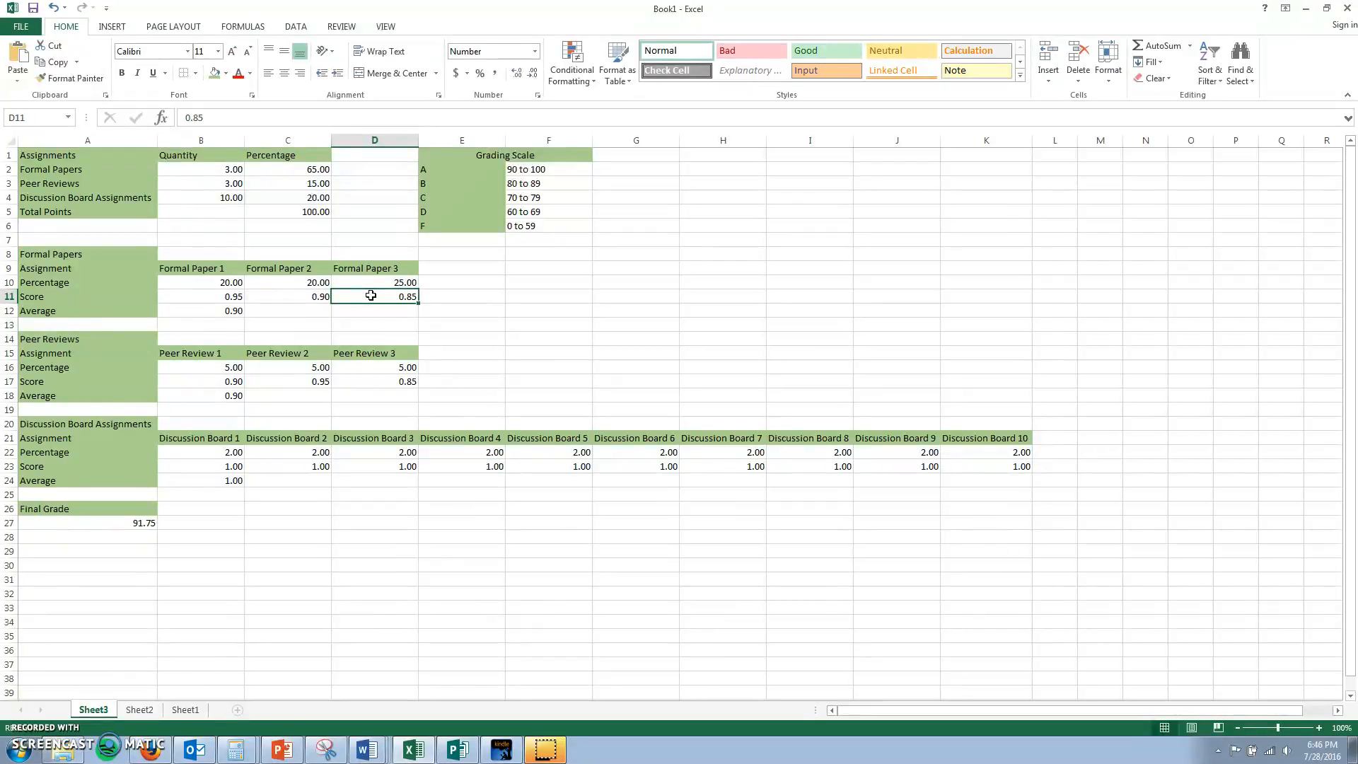
pyautogui.doubleClick(371, 295)
pyautogui.press('BackSpace')
pyautogui.press('BackSpace')
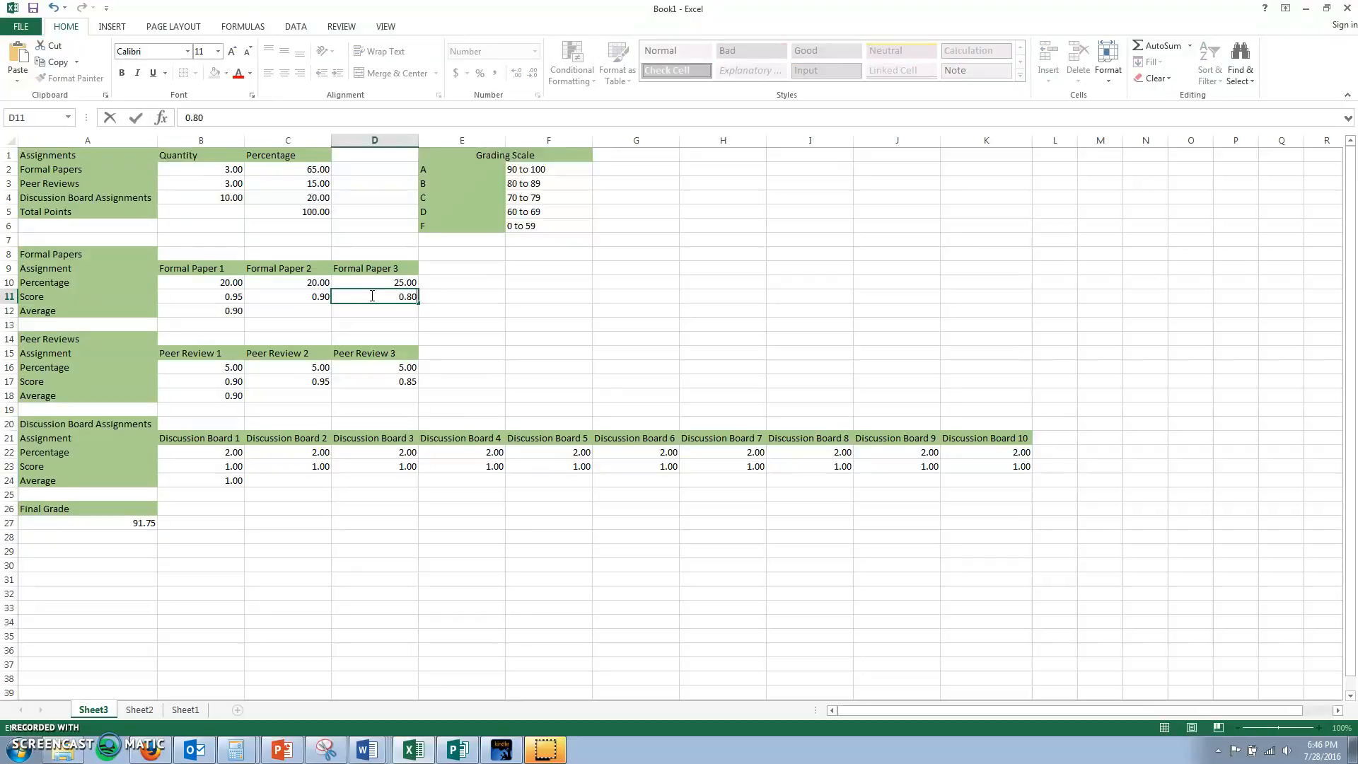
pyautogui.press('Return')
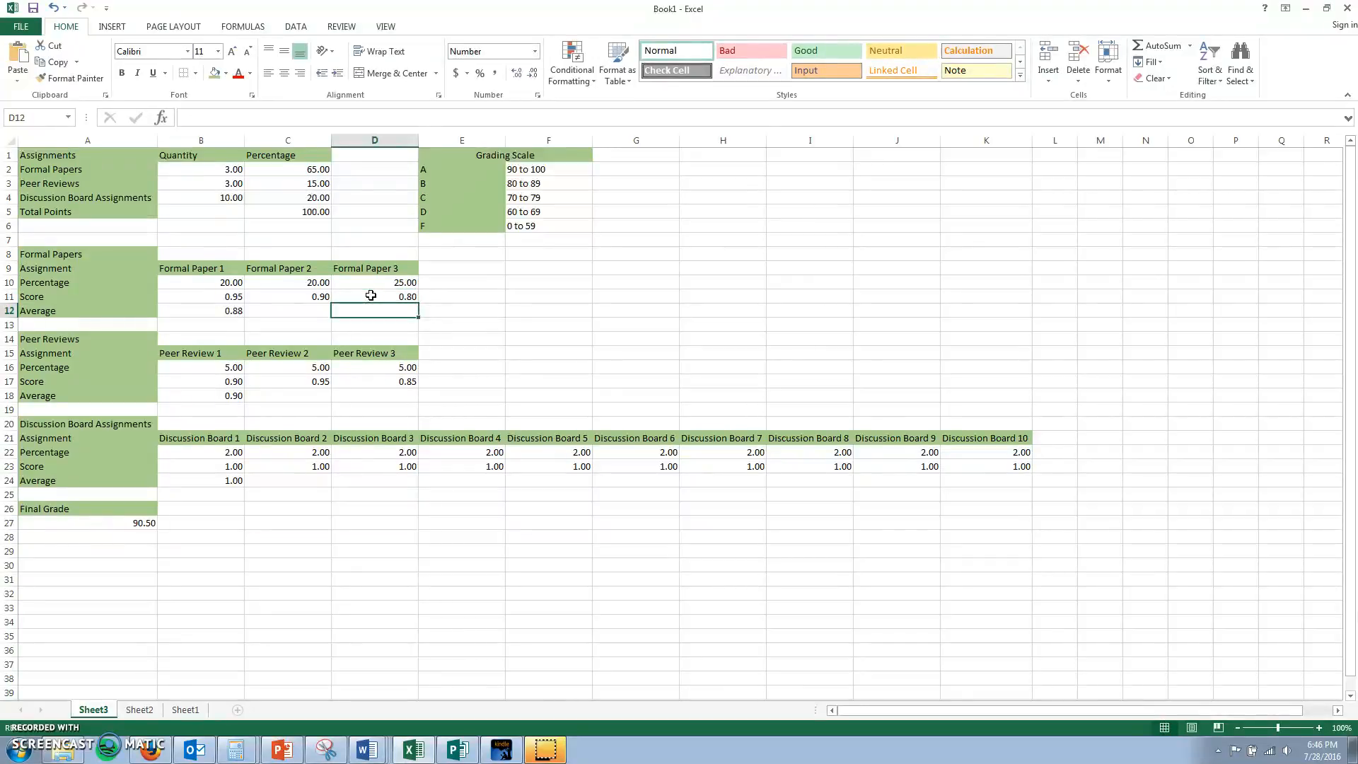
# - Set the scores for Discussion Board 3 in D23 and Discussion Board 2 in C23 to 0.95
pyautogui.click(373, 465)
pyautogui.write('0.95')
pyautogui.press('Return')
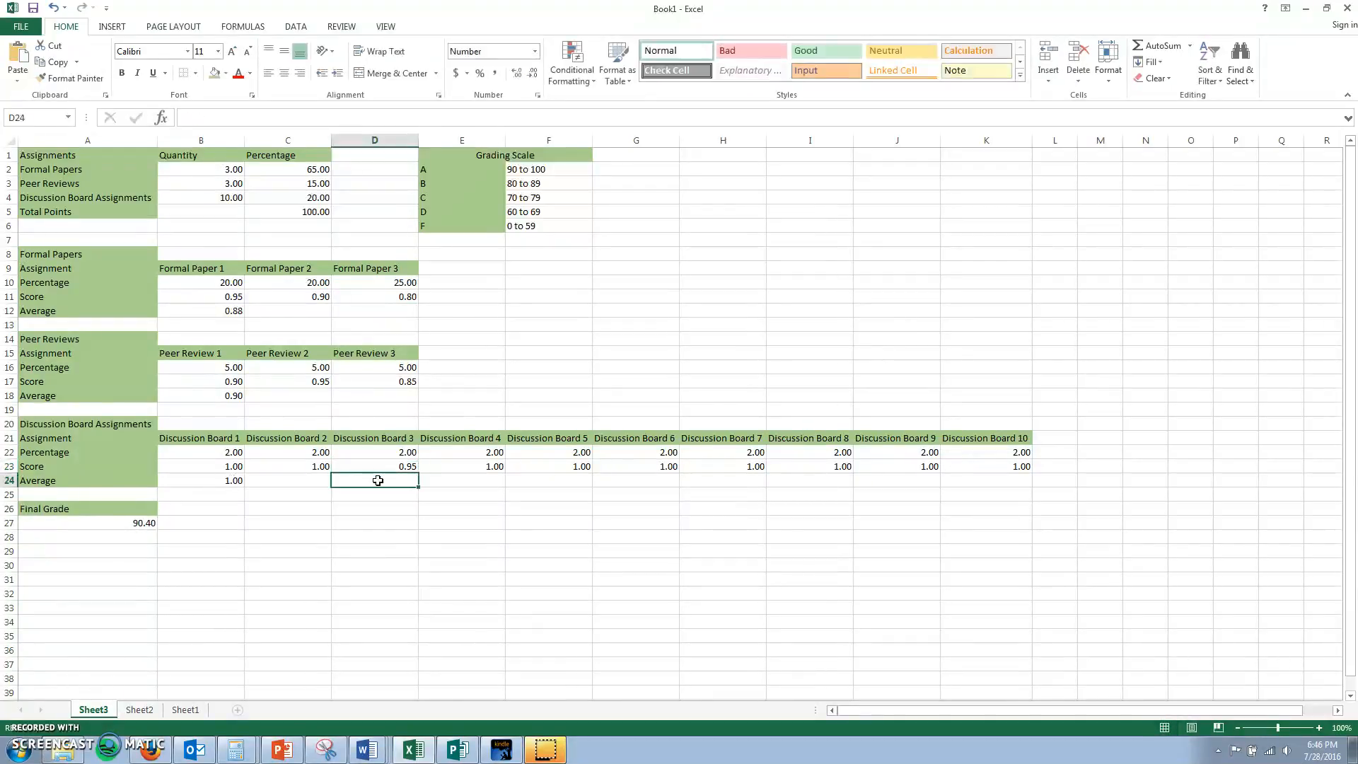
pyautogui.click(299, 464)
pyautogui.write('0.')
pyautogui.press('Return')
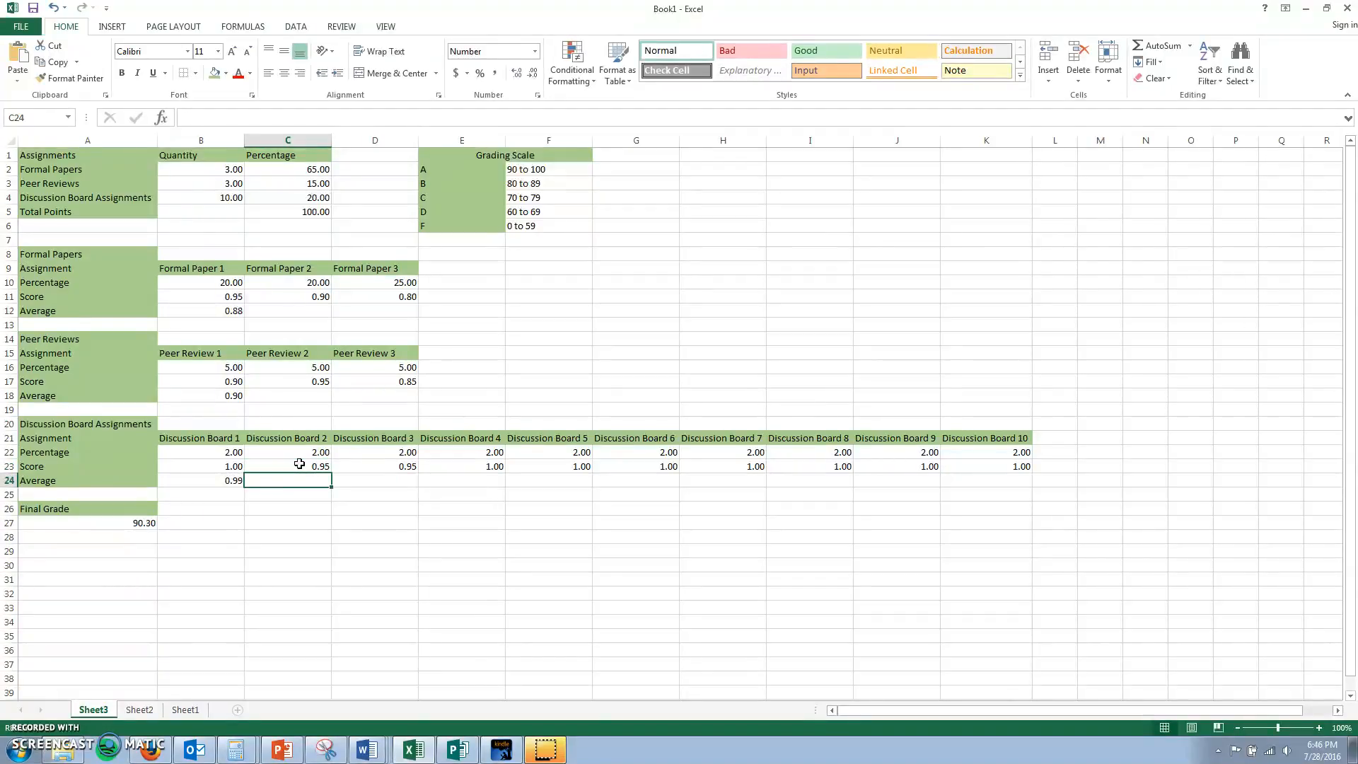